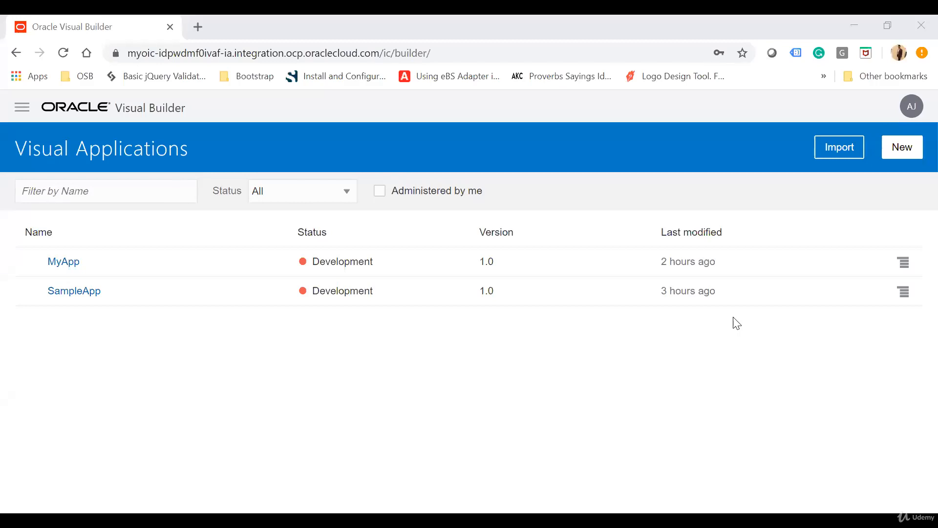
# Create a visual application named EmployeeApplication with the matching application ID, based on the Empty Application template
pyautogui.click(898, 149)
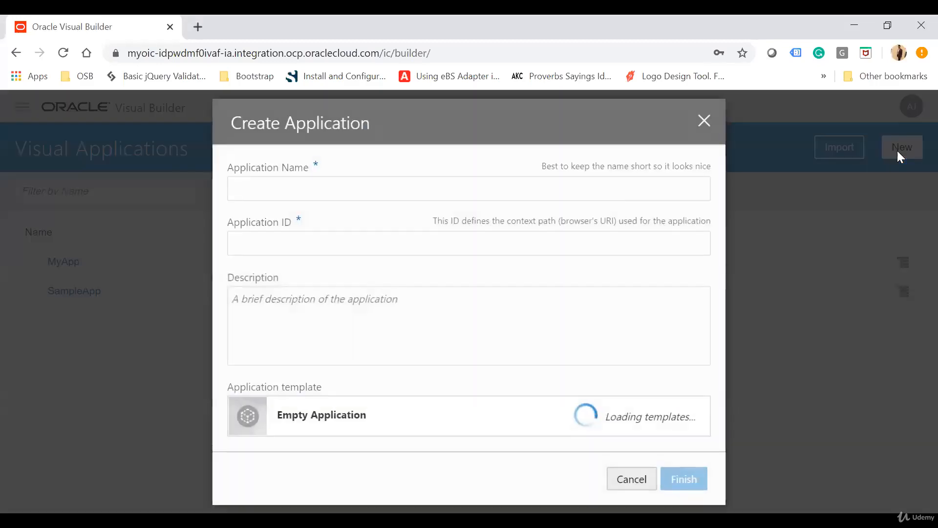
pyautogui.write('Emplo')
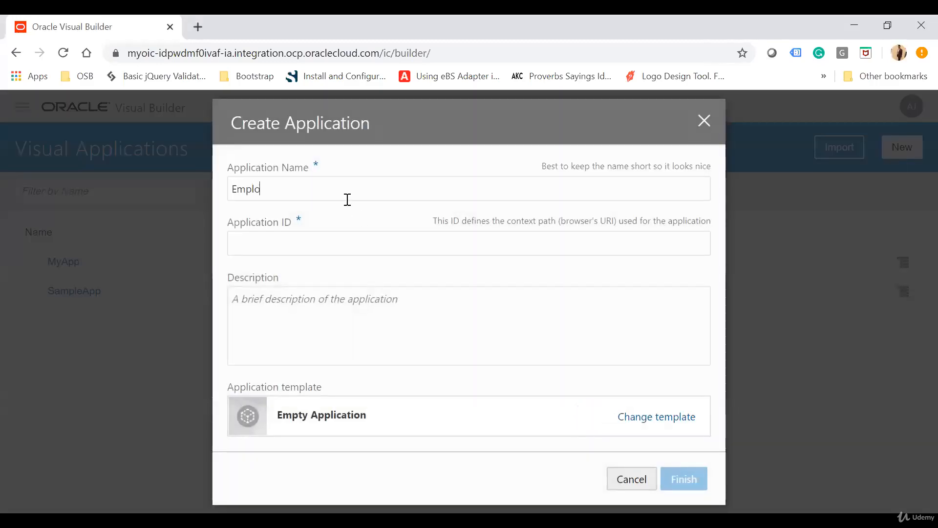
pyautogui.write('yeeApplication')
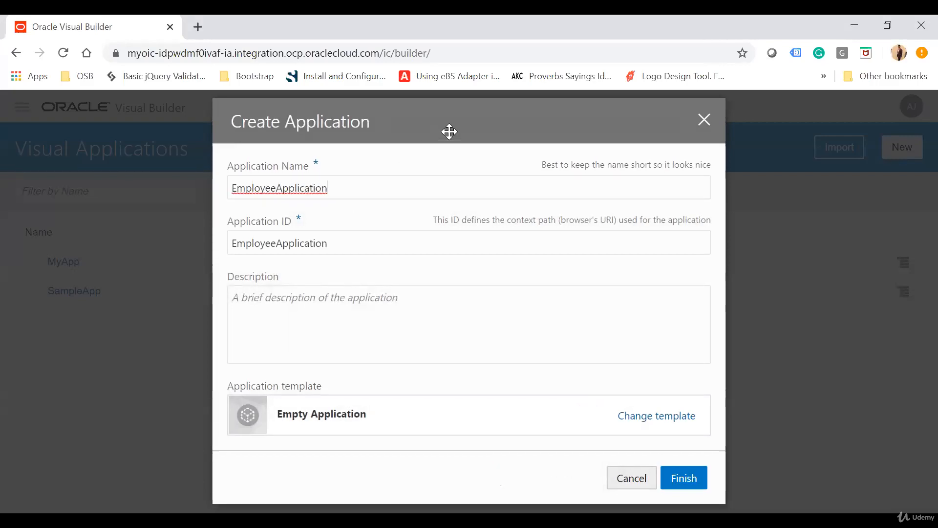
pyautogui.click(369, 247)
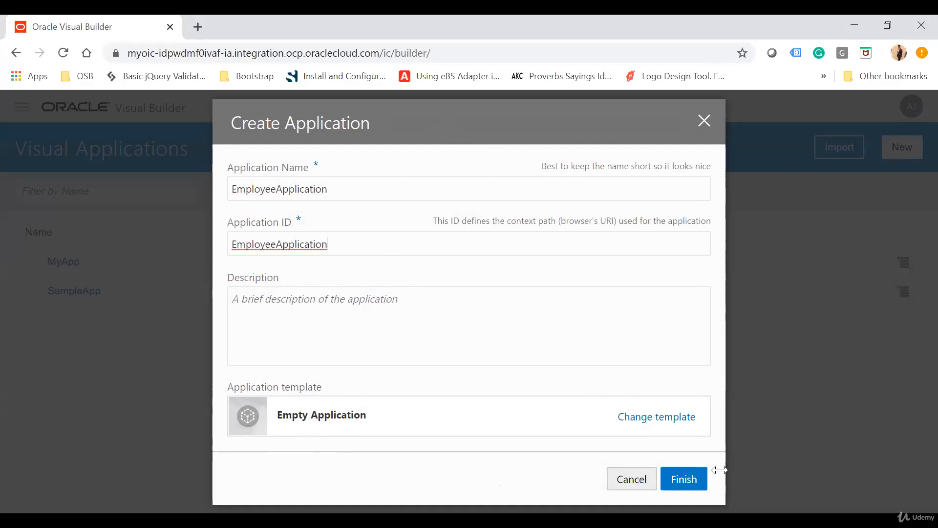
pyautogui.click(703, 478)
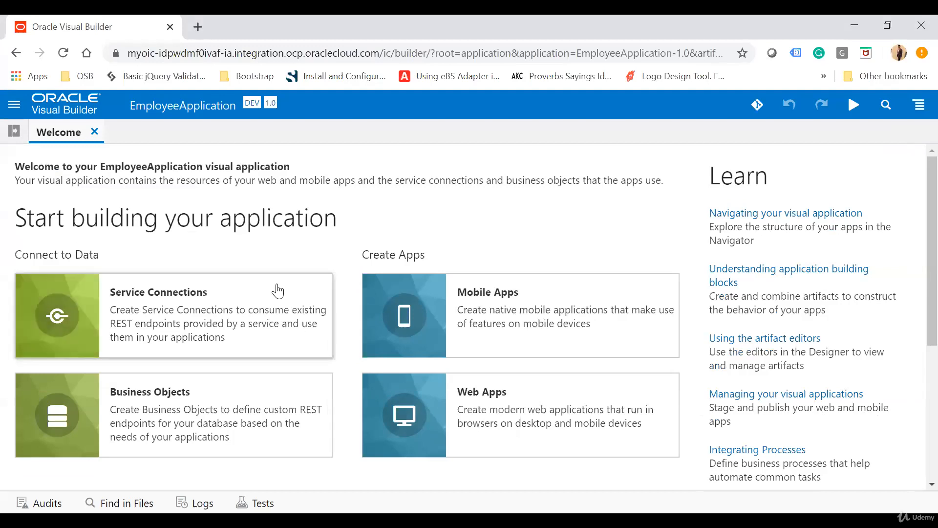
# Create a business object labelled Employee in the application
pyautogui.click(184, 425)
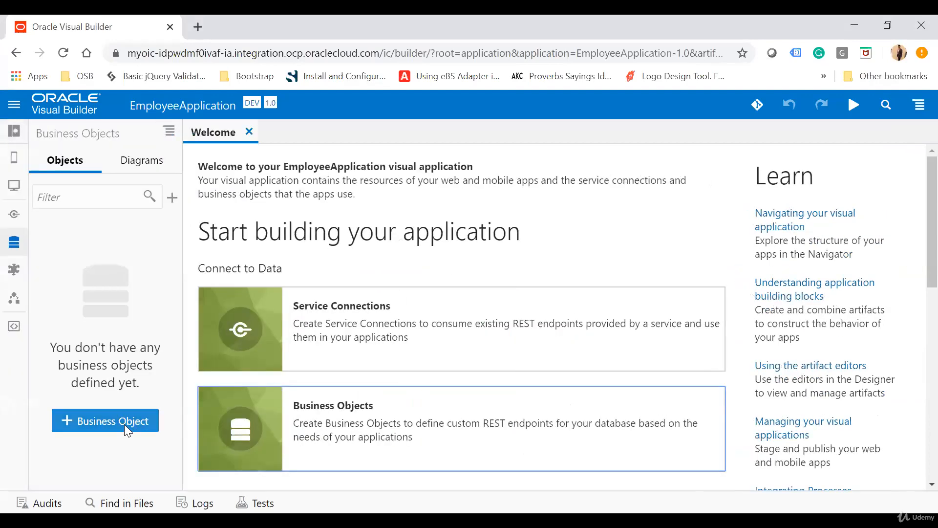
pyautogui.click(124, 424)
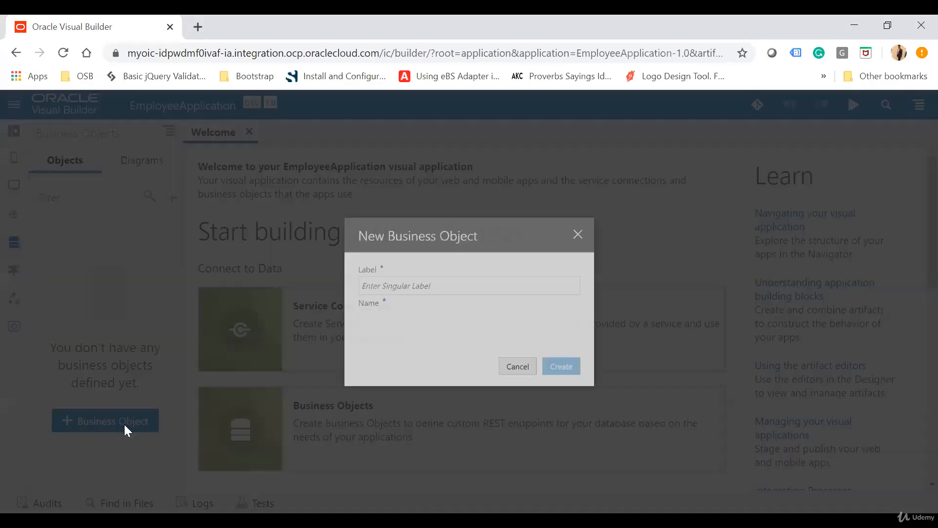
pyautogui.write('Empl')
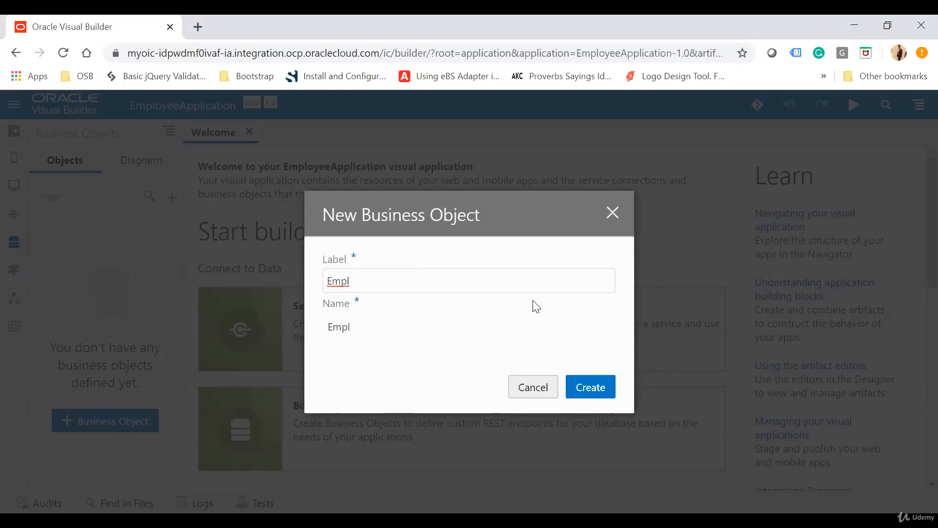
pyautogui.write('oyee')
pyautogui.click(604, 389)
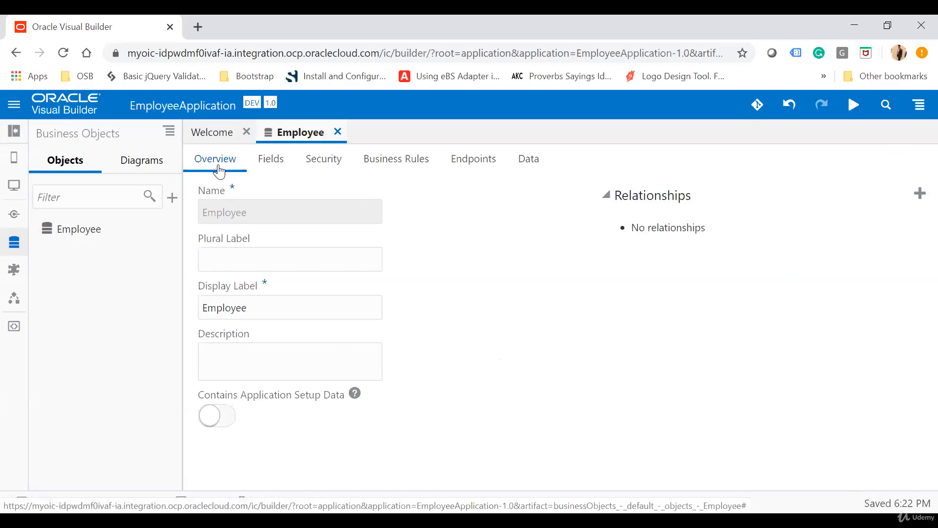
# Examine the Employee object's overview properties and its default fields from id through lastUpdatedBy
pyautogui.doubleClick(239, 213)
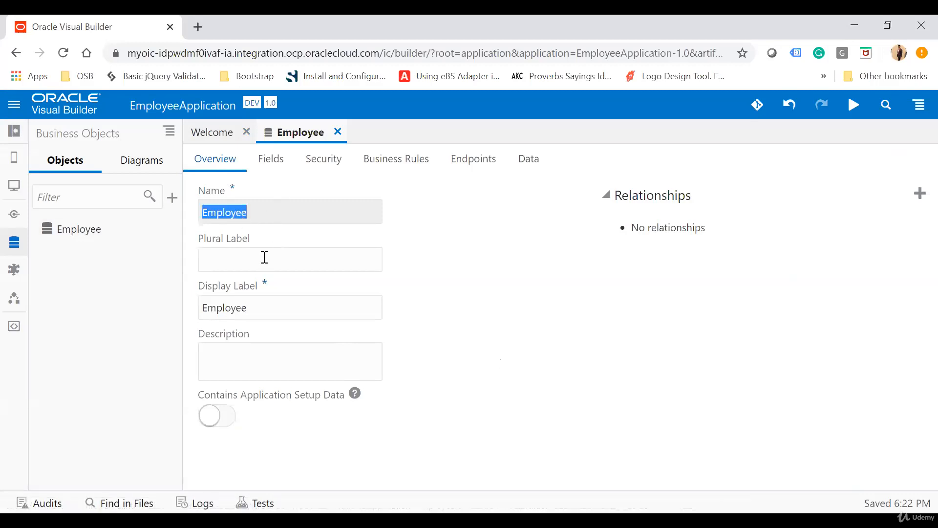
pyautogui.doubleClick(264, 307)
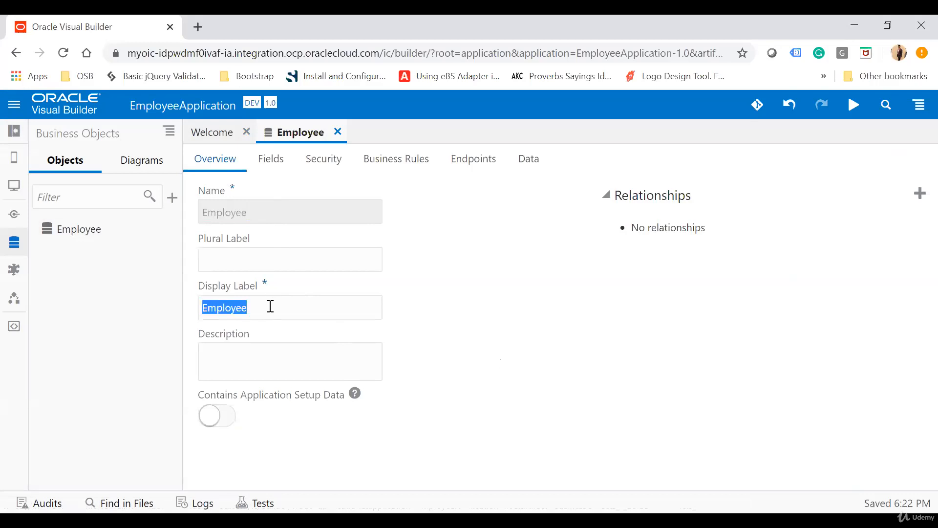
pyautogui.click(316, 361)
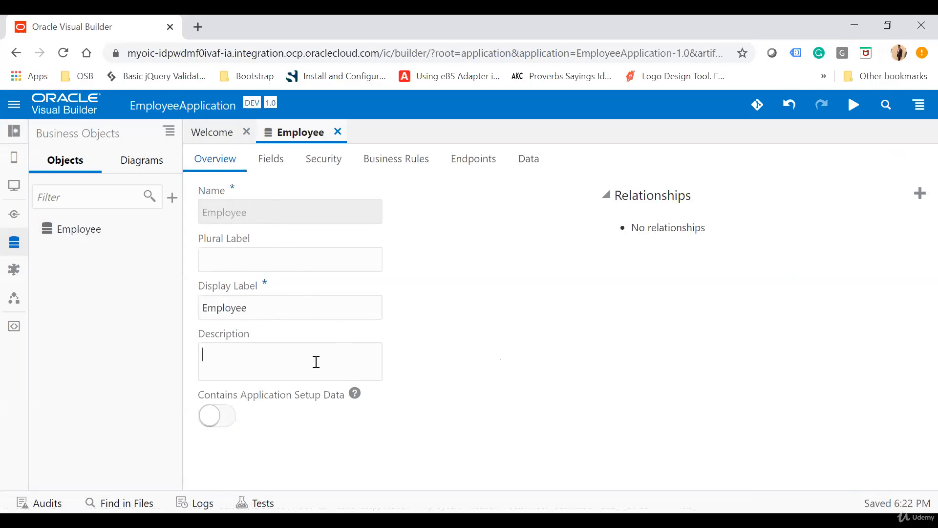
pyautogui.click(272, 165)
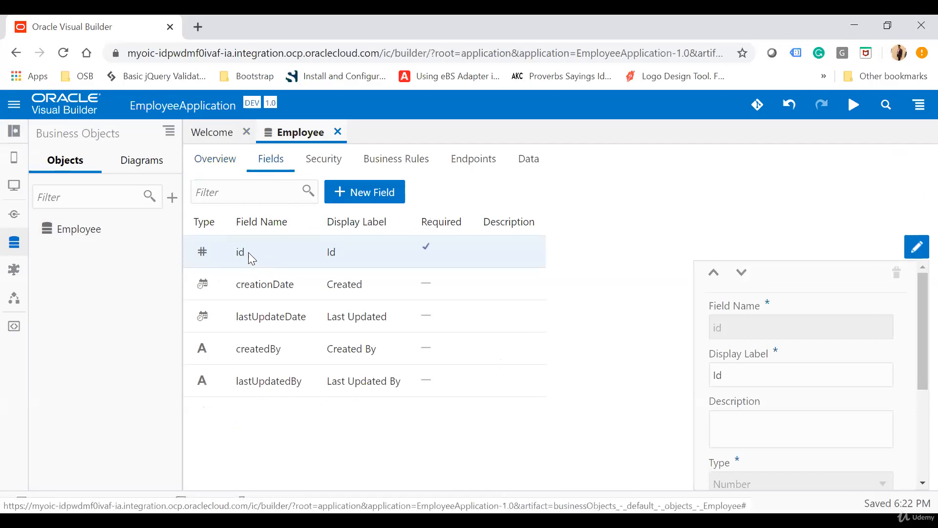
pyautogui.click(265, 291)
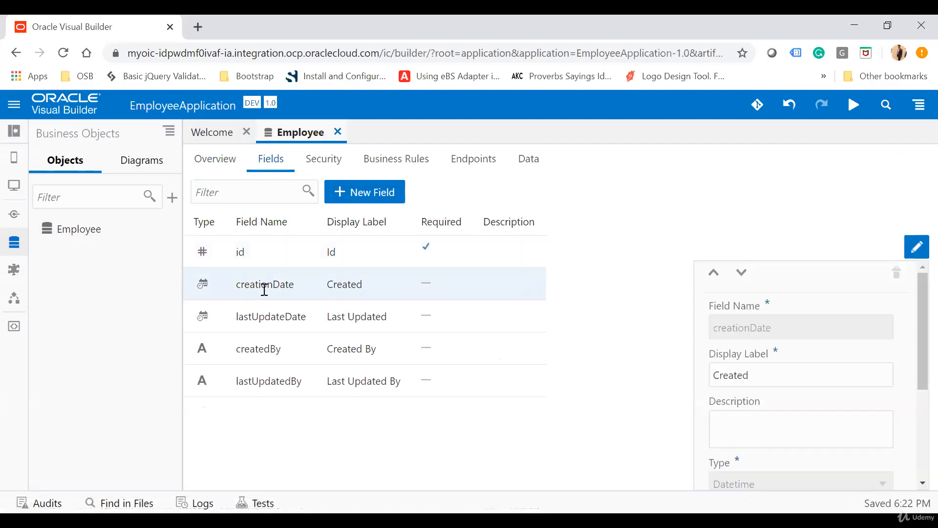
pyautogui.click(245, 253)
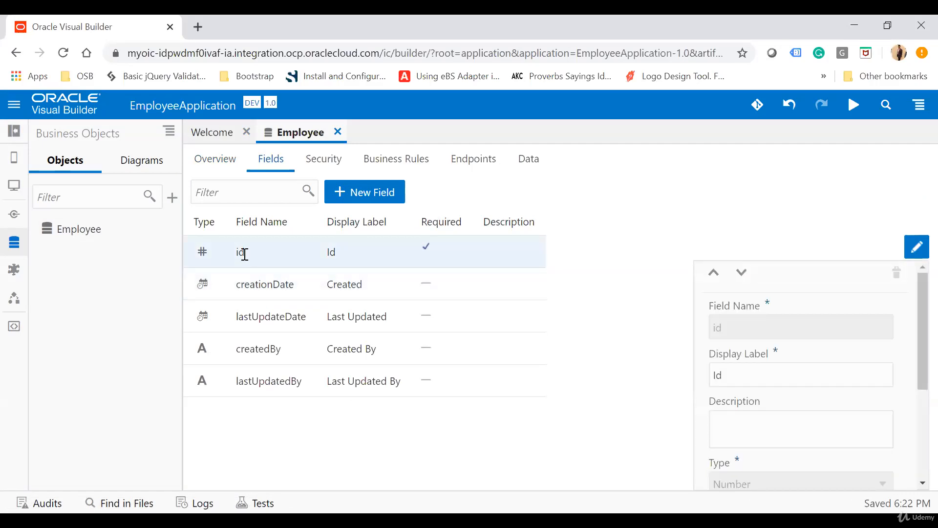
pyautogui.click(276, 285)
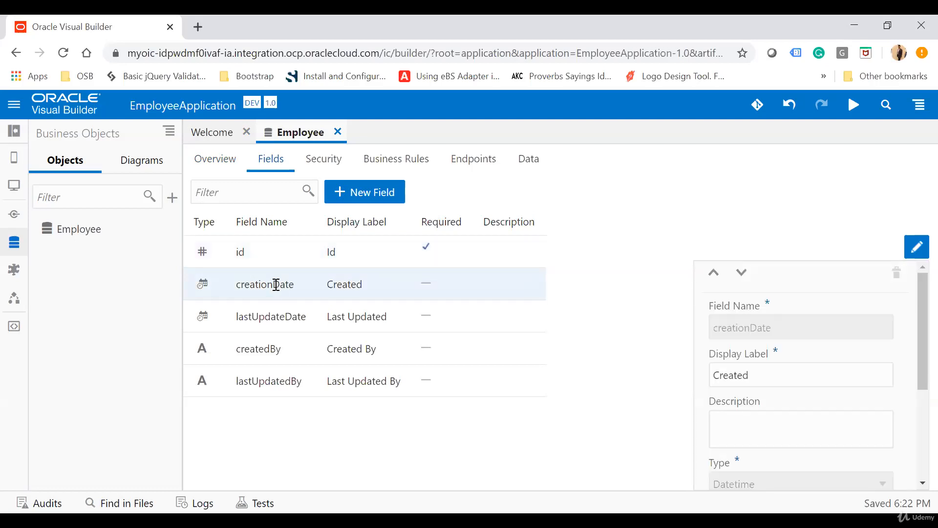
pyautogui.click(256, 315)
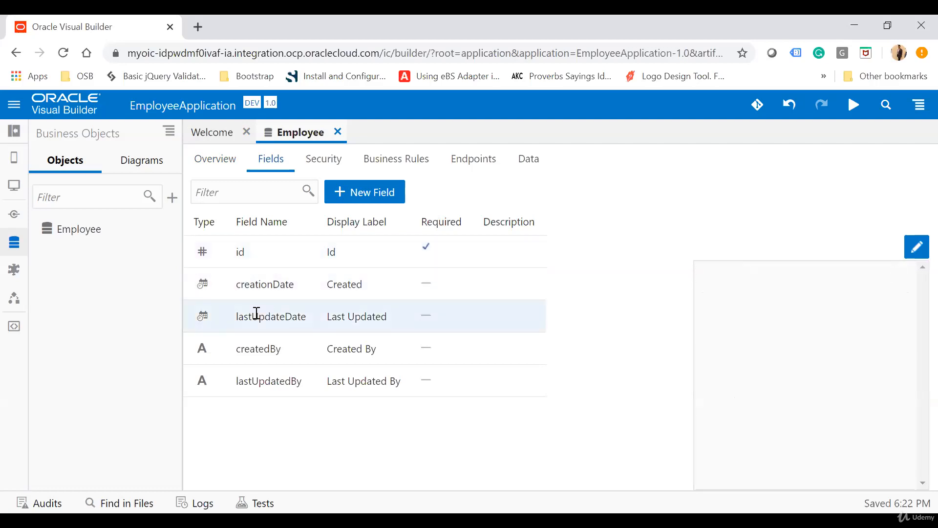
pyautogui.click(259, 353)
pyautogui.click(287, 379)
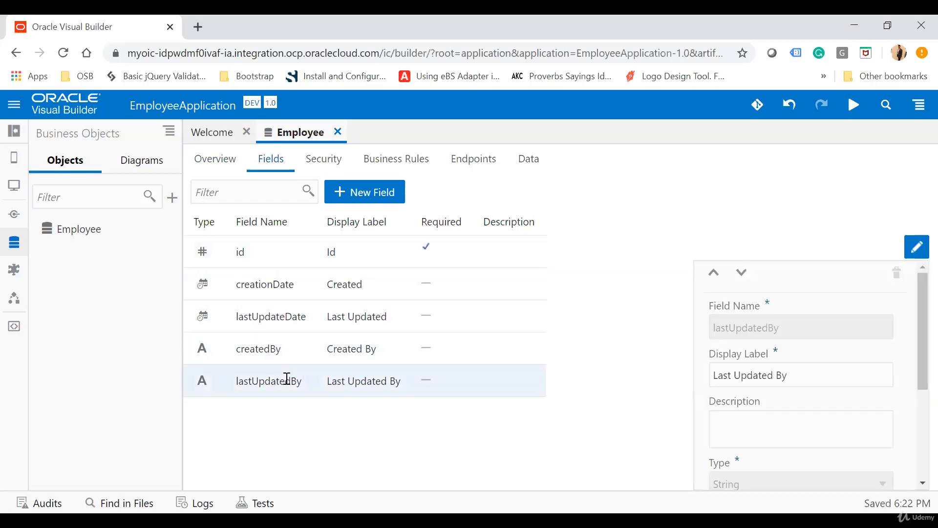
# Inspect the name, display label, type and constraints of the lastUpdatedBy field
pyautogui.scroll(-3, 835, 400)
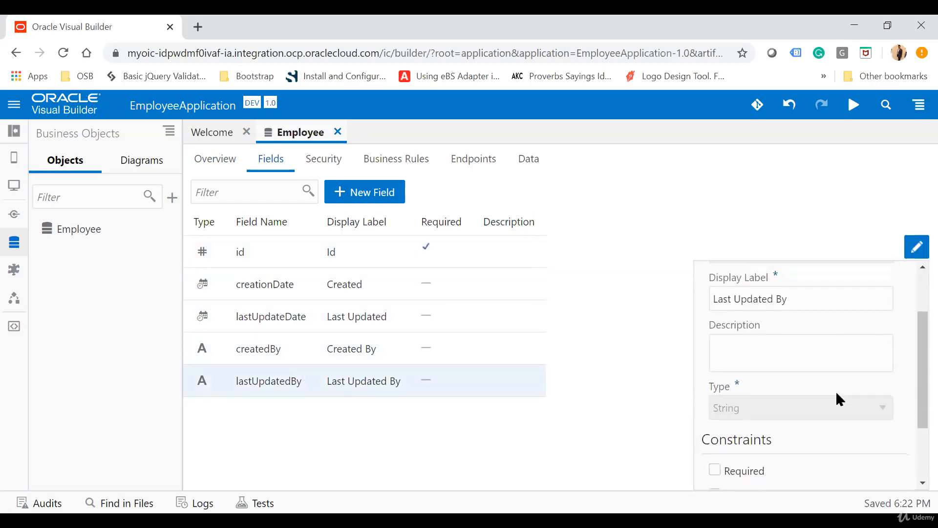
pyautogui.scroll(3, 824, 379)
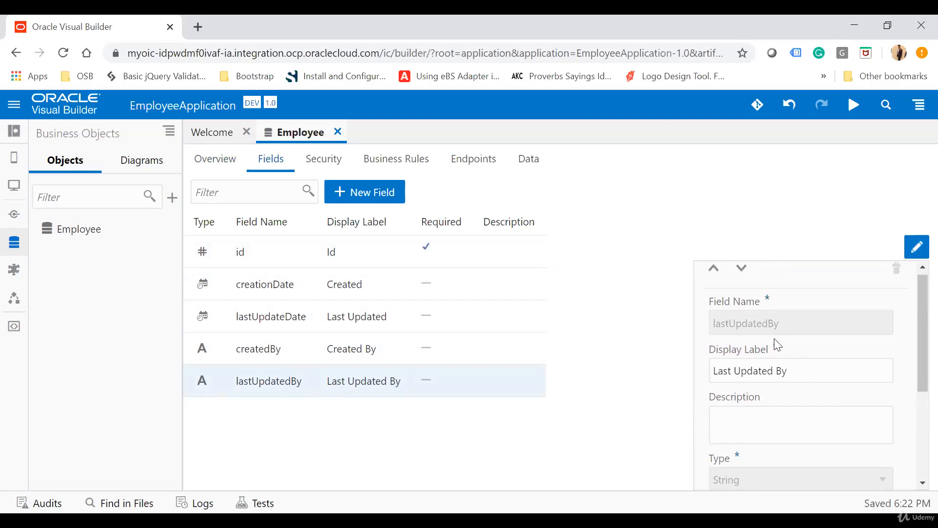
pyautogui.doubleClick(753, 328)
pyautogui.scroll(-2, 756, 333)
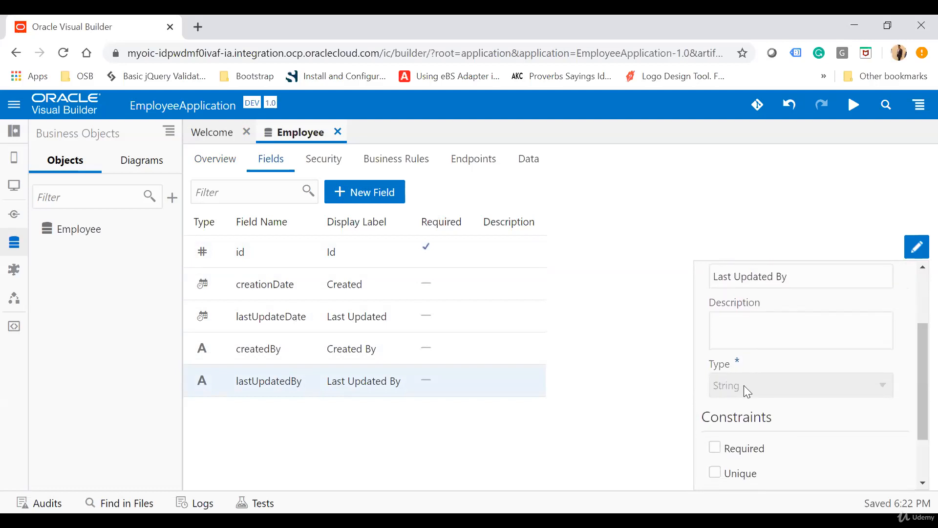
pyautogui.scroll(-2, 743, 386)
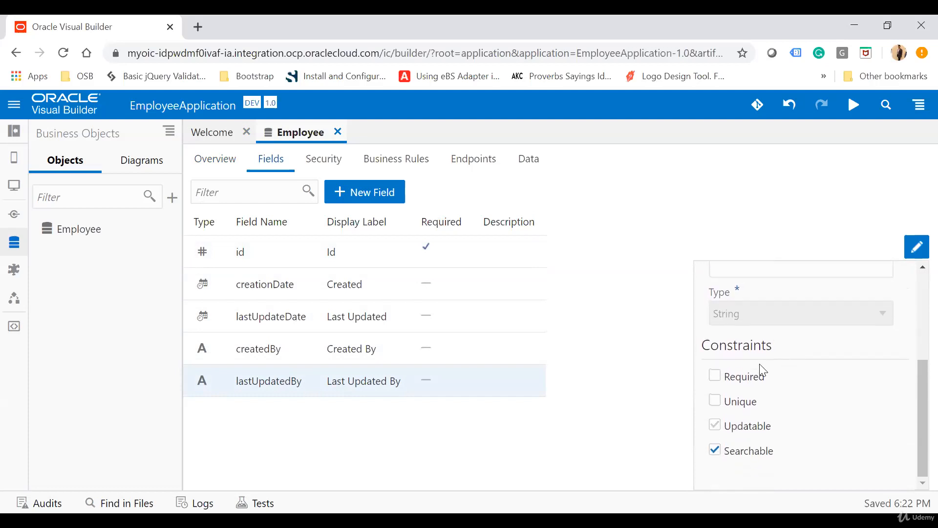
# Try out the Required and Unique constraints on the lastUpdatedBy field, clearing both again
pyautogui.click(715, 376)
pyautogui.click(711, 402)
pyautogui.click(714, 402)
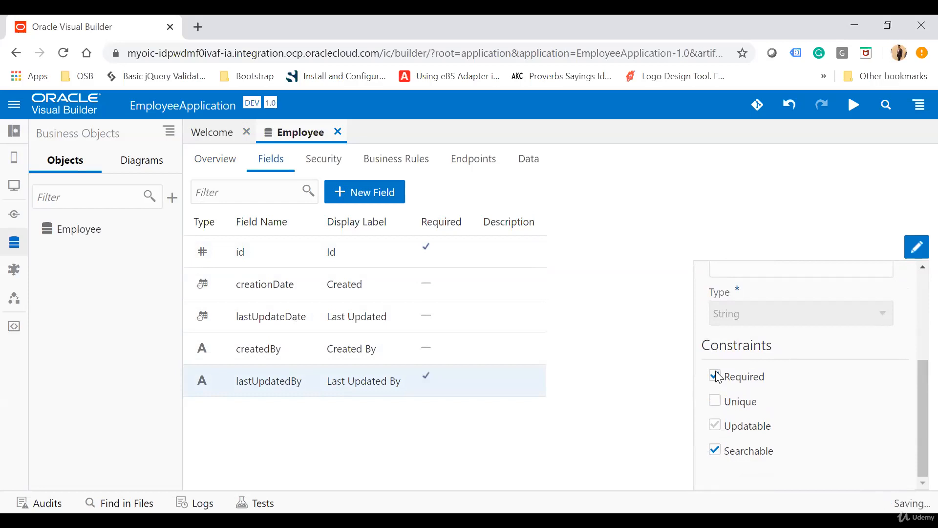
pyautogui.click(714, 375)
pyautogui.scroll(4, 819, 415)
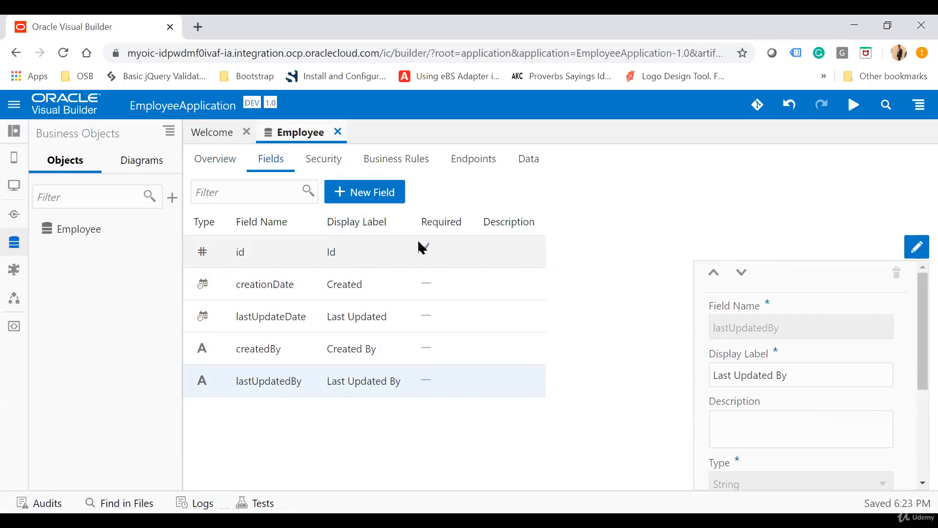
# Add a String field labelled First Name with the field name firstName to the Employee business object
pyautogui.click(374, 200)
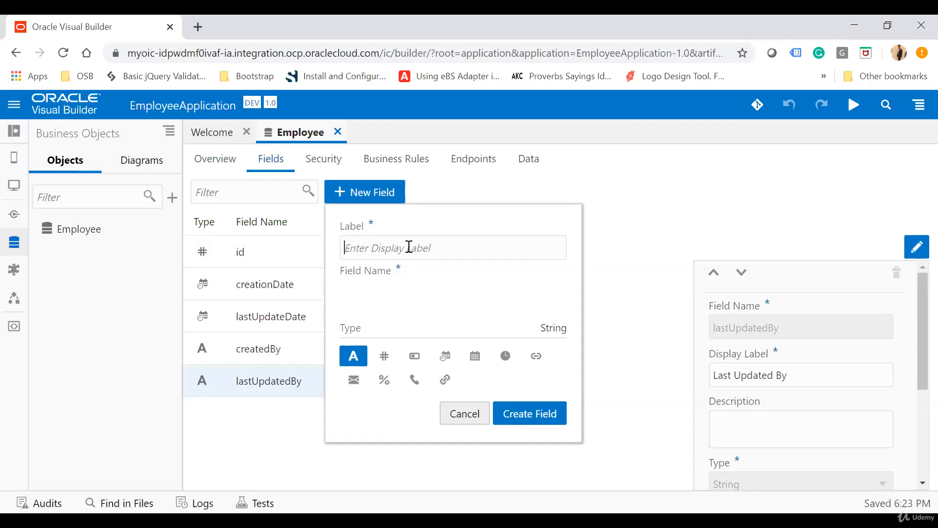
pyautogui.write('F')
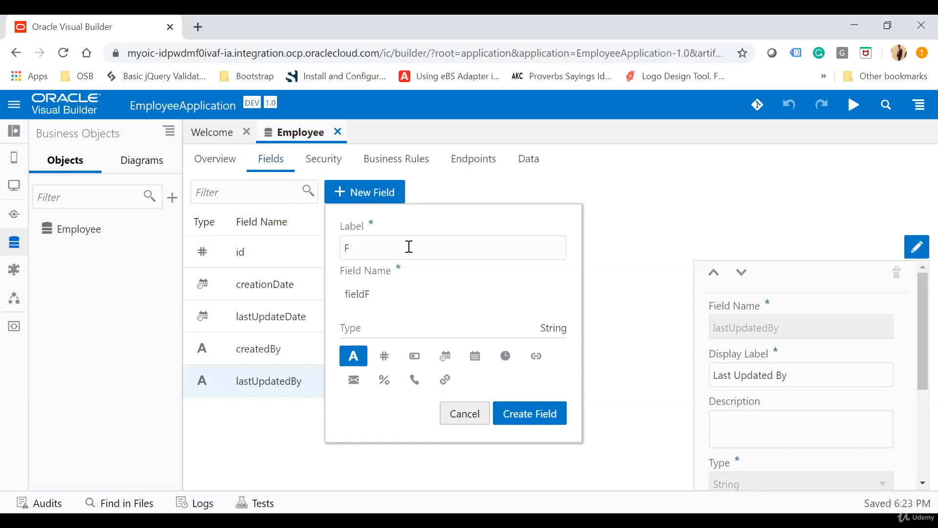
pyautogui.write('irst Name')
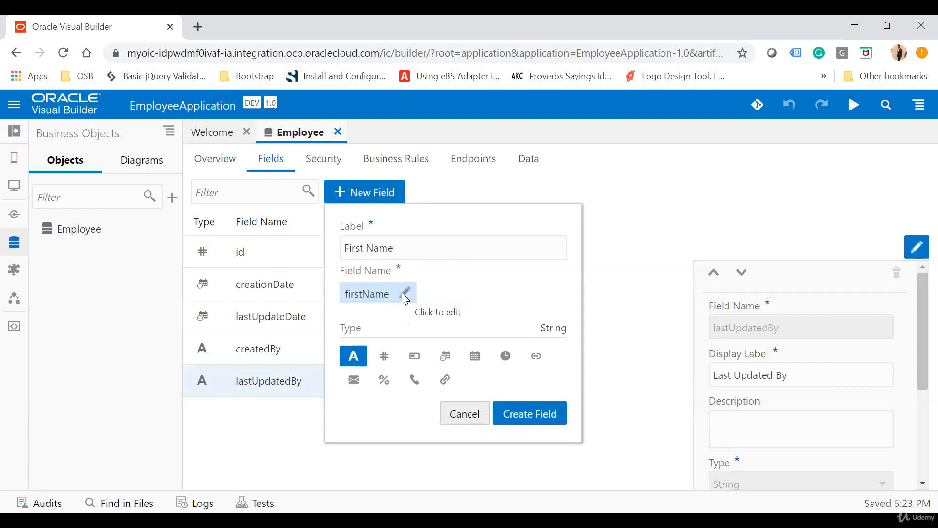
pyautogui.click(350, 295)
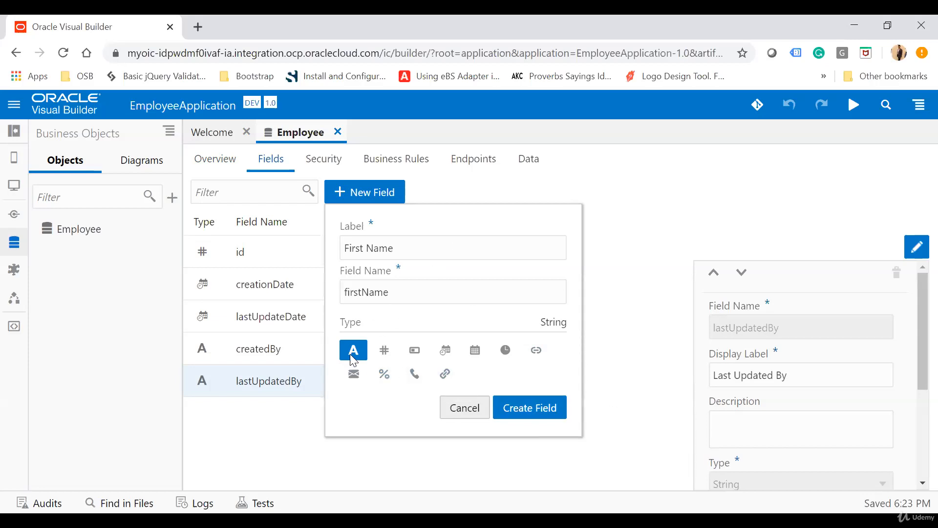
pyautogui.click(539, 410)
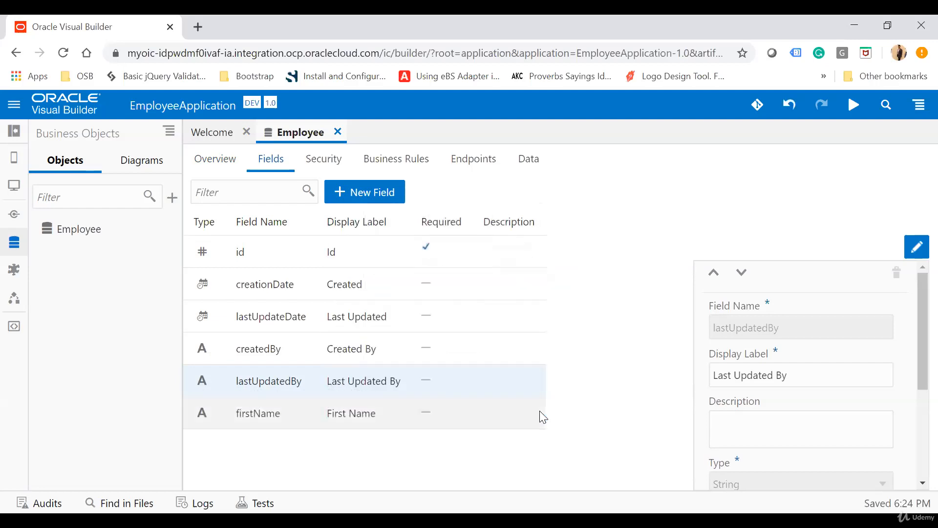
# Add two String fields labelled Last Name and Gender to the Employee business object
pyautogui.click(370, 186)
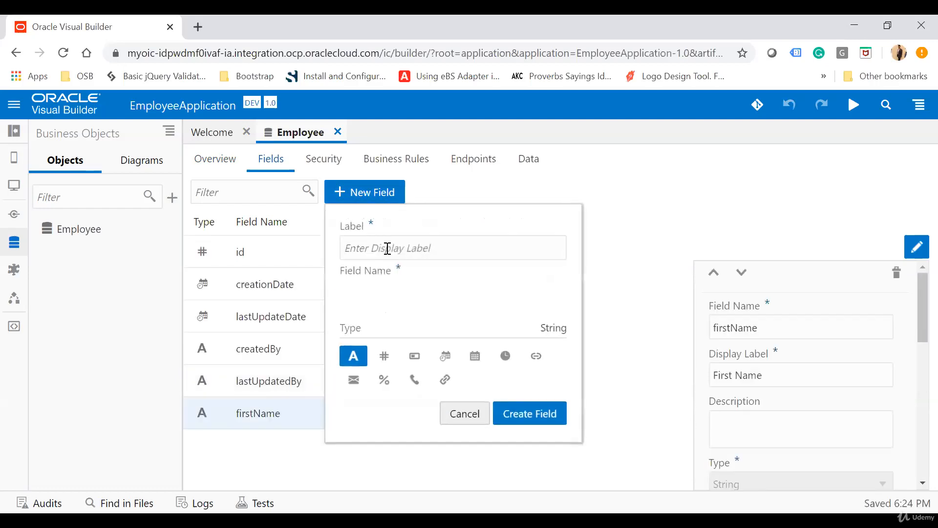
pyautogui.write('Last Name')
pyautogui.click(542, 413)
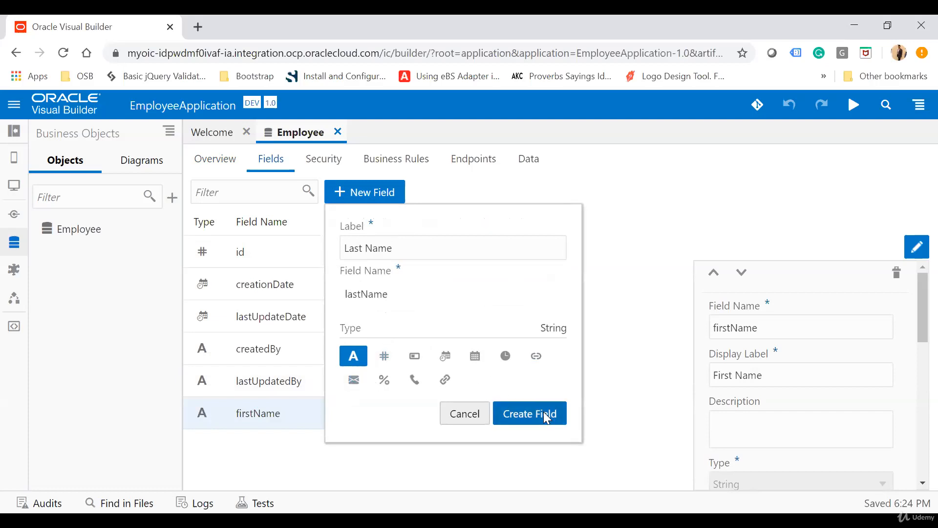
pyautogui.click(365, 192)
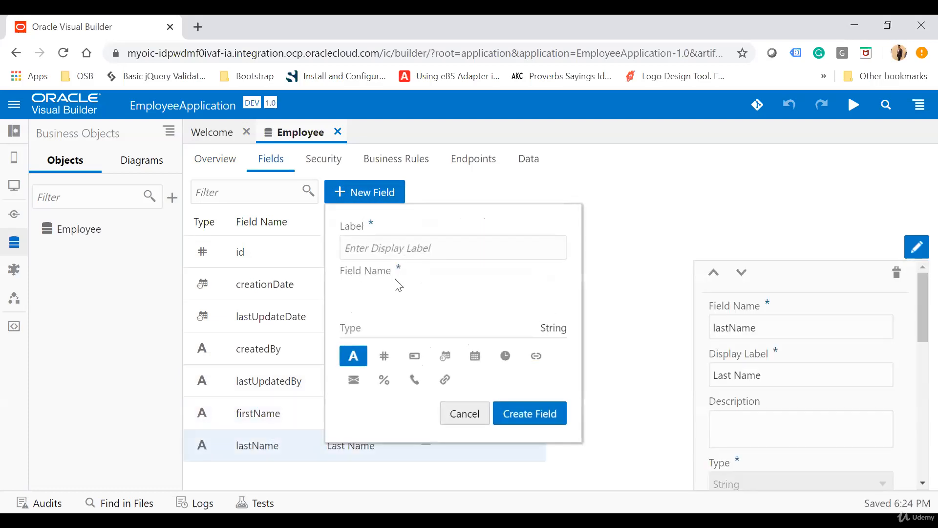
pyautogui.write('Gender')
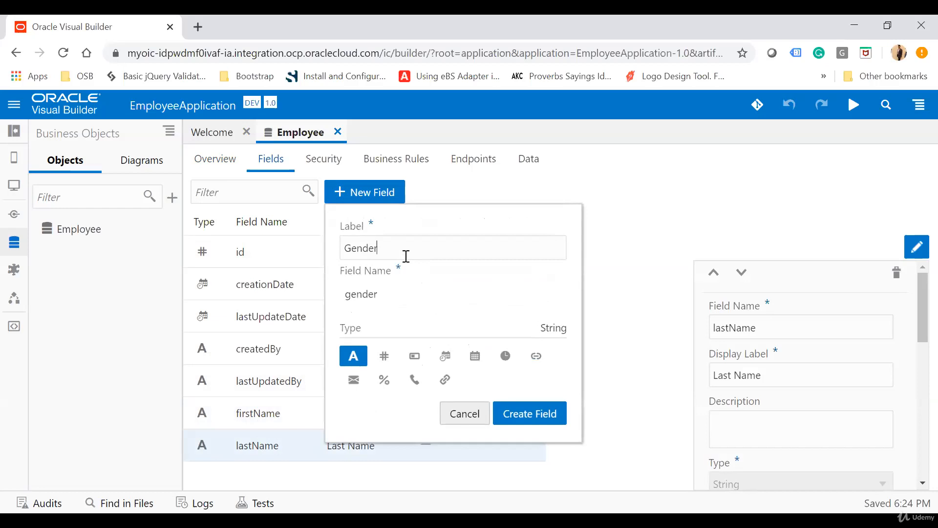
pyautogui.click(529, 417)
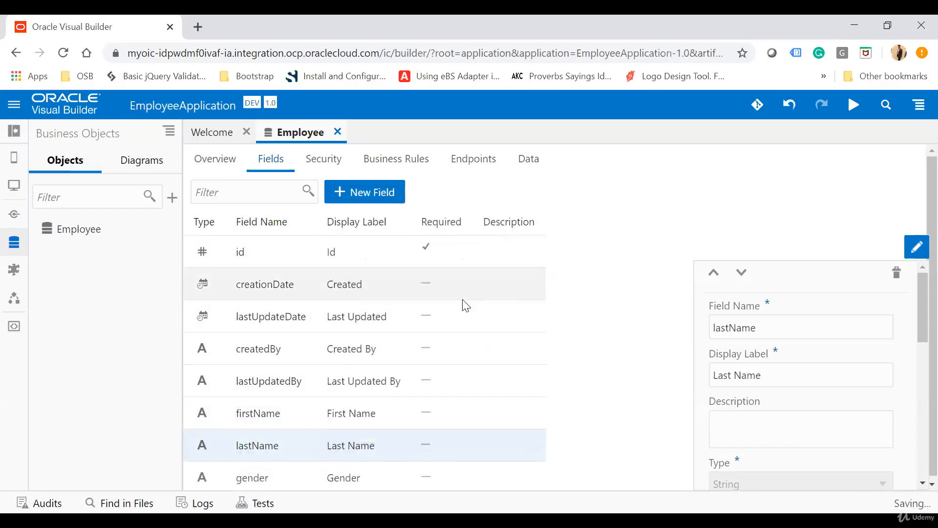
# Add an Email-type field labelled Email Address with the field name emailAddress to the Employee business object
pyautogui.click(369, 193)
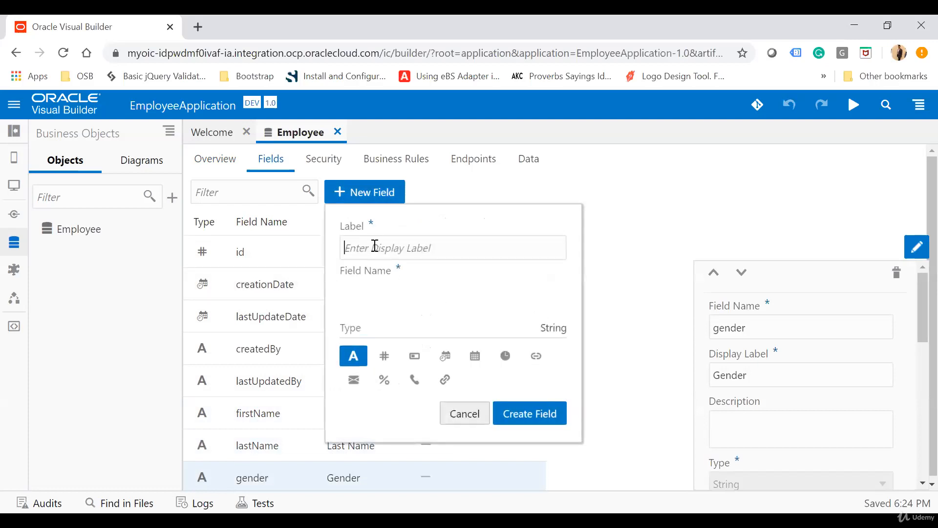
pyautogui.write('Emaio')
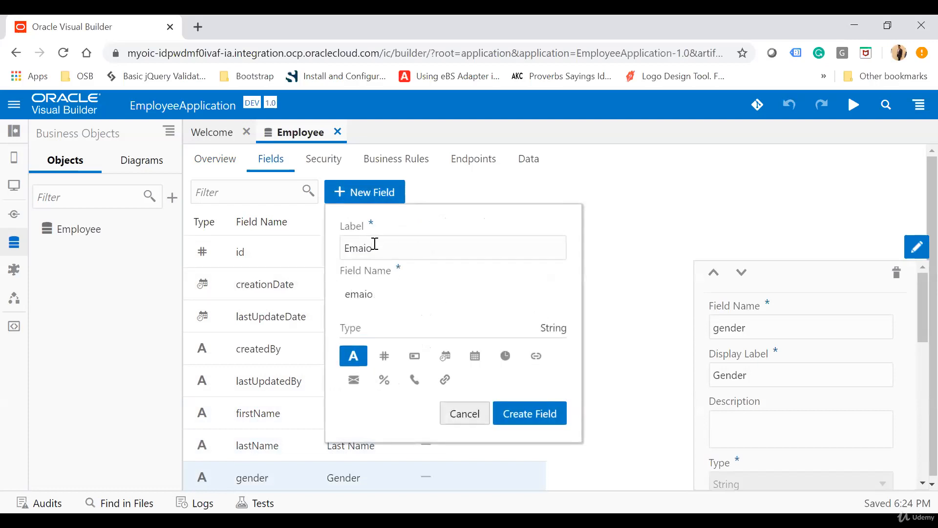
pyautogui.press('BackSpace')
pyautogui.write('l Address')
pyautogui.click(359, 383)
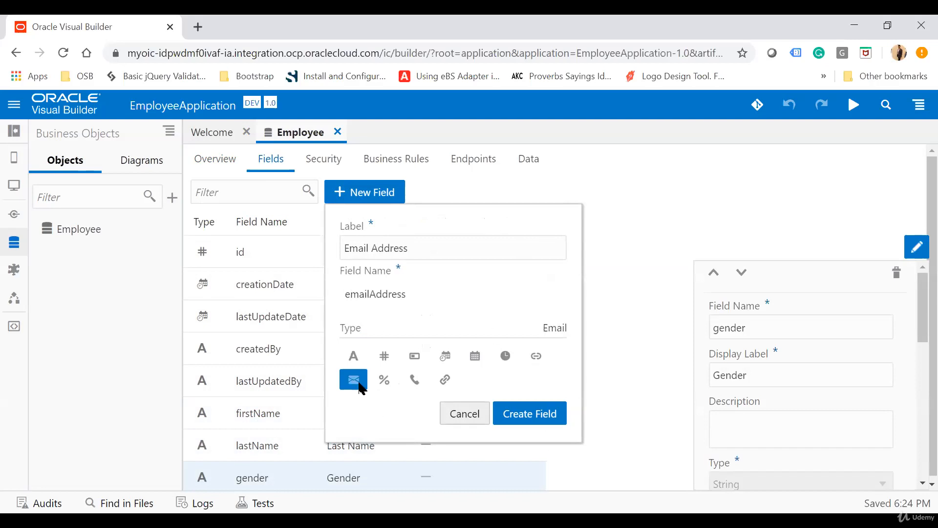
pyautogui.click(546, 415)
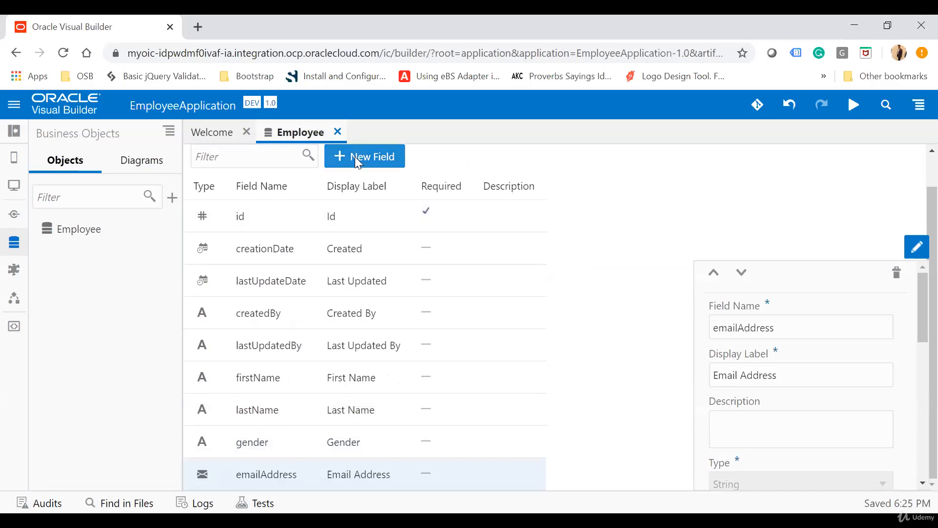
# Add a String field labelled Department with the field name department to the Employee business object
pyautogui.click(355, 156)
pyautogui.write('De')
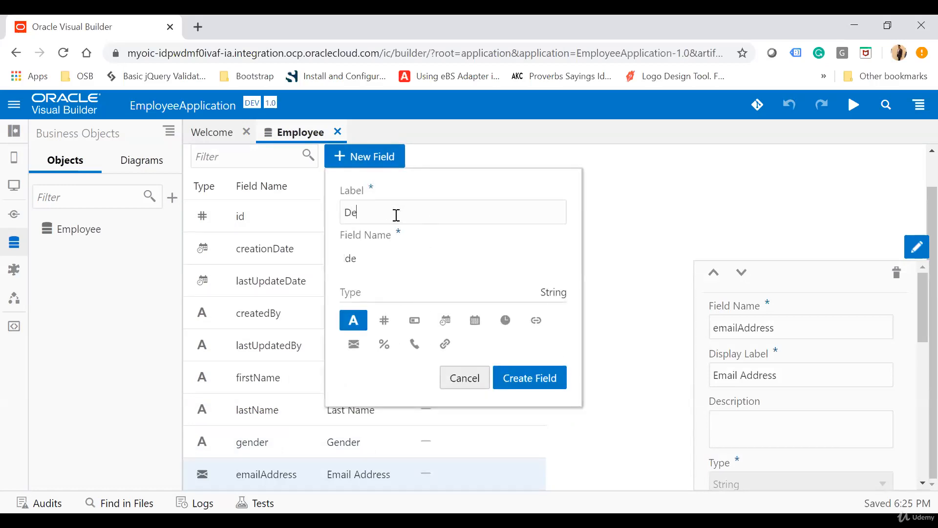
pyautogui.write('partment')
pyautogui.click(541, 375)
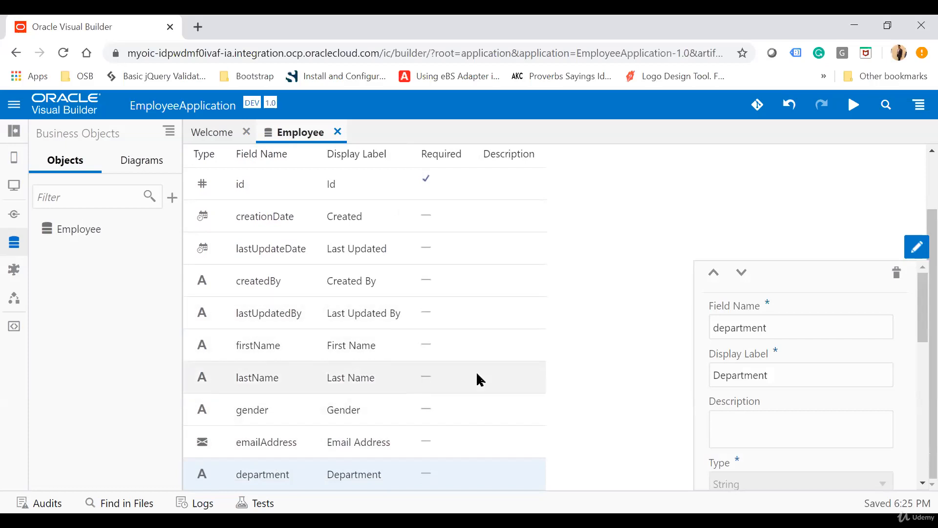
# Review the Employee object's role-based security, business rules and REST endpoints
pyautogui.scroll(2, 479, 380)
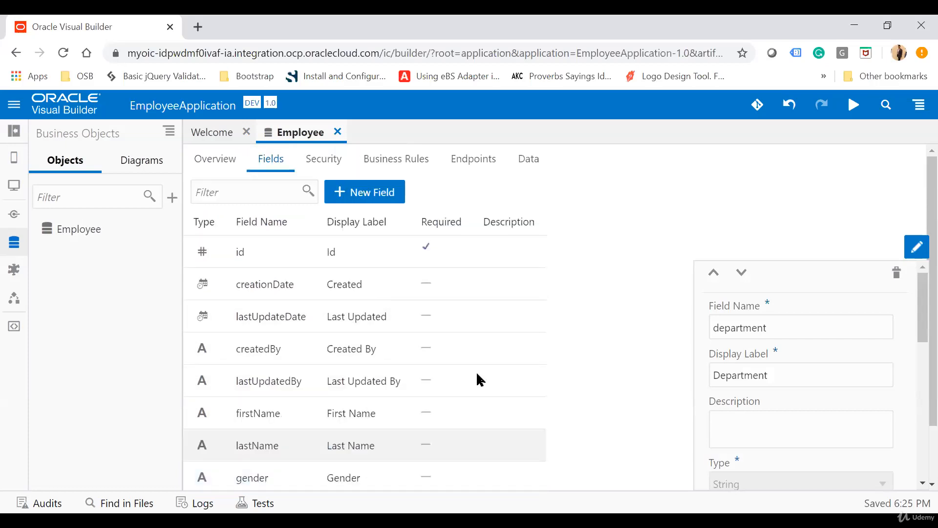
pyautogui.click(317, 162)
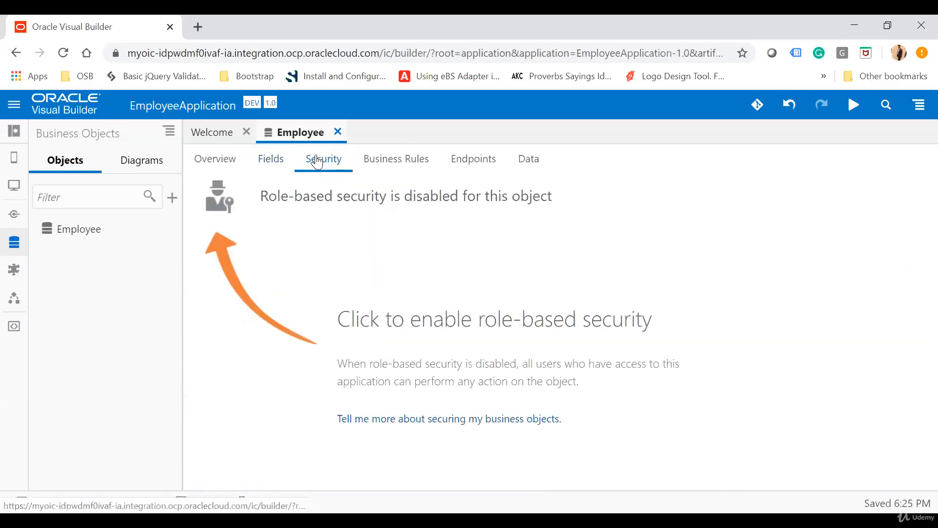
pyautogui.click(397, 162)
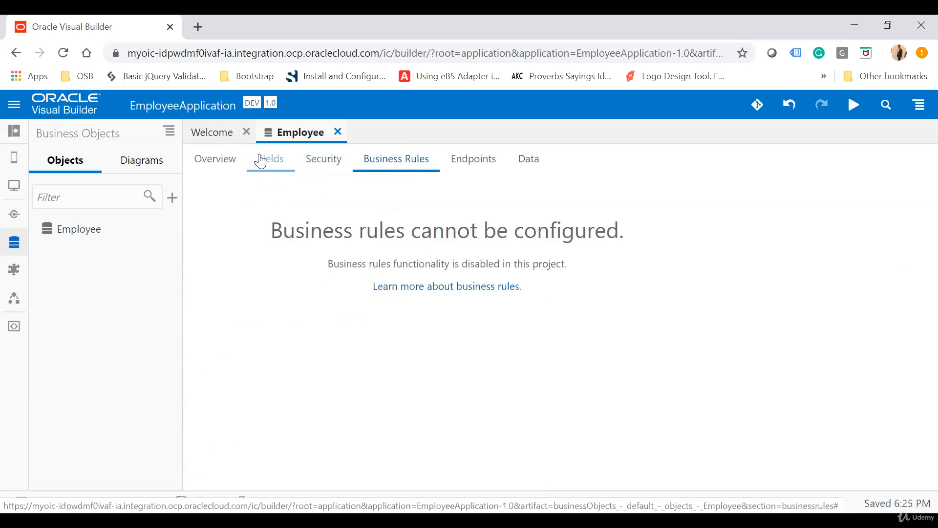
pyautogui.click(472, 170)
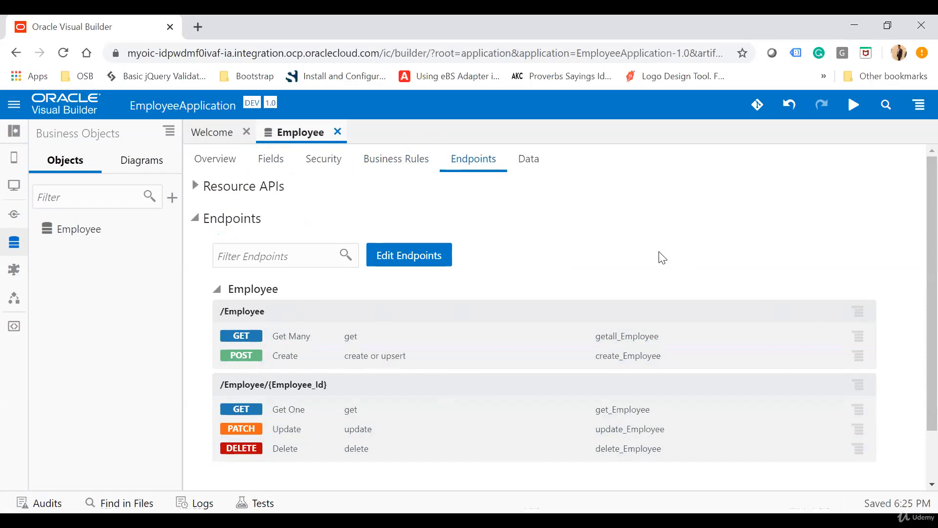
# Examine the settings, request, response and test details of the getall_Employee endpoint, returning to the endpoint list
pyautogui.click(243, 336)
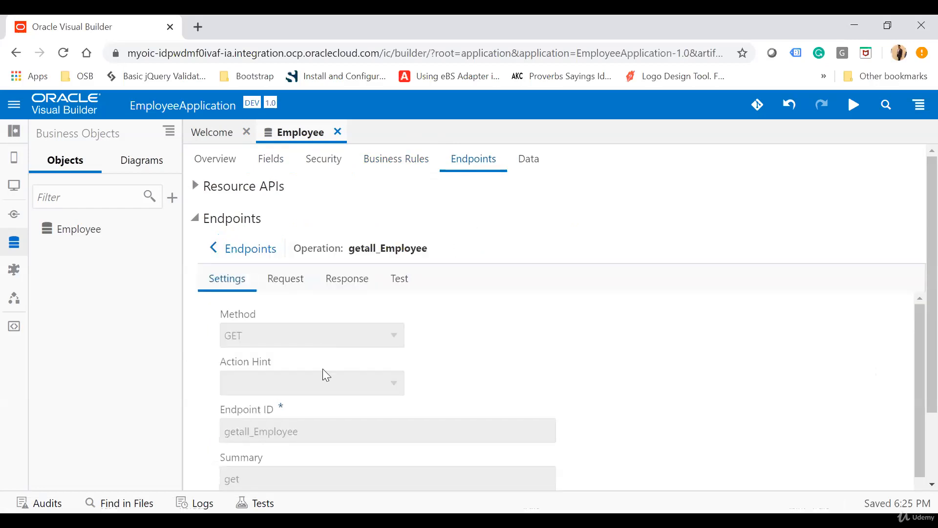
pyautogui.scroll(-1, 324, 367)
pyautogui.click(287, 286)
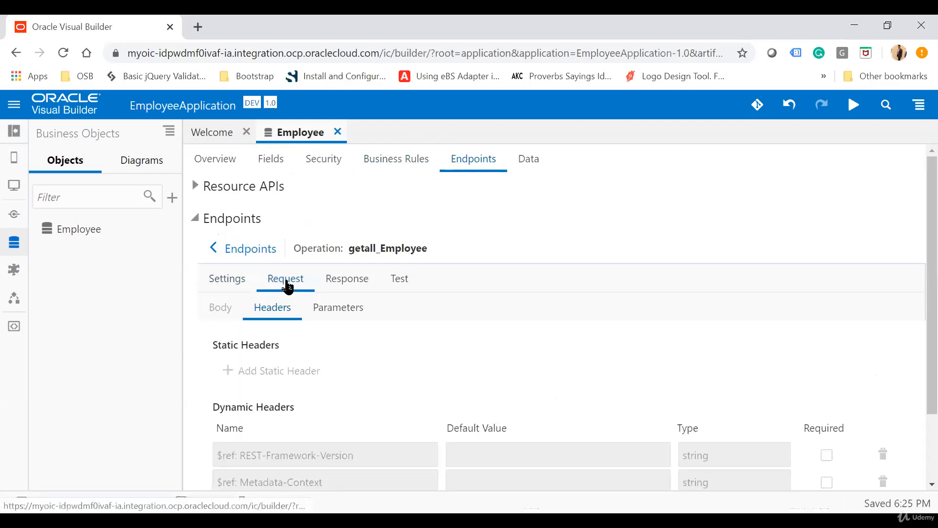
pyautogui.click(343, 279)
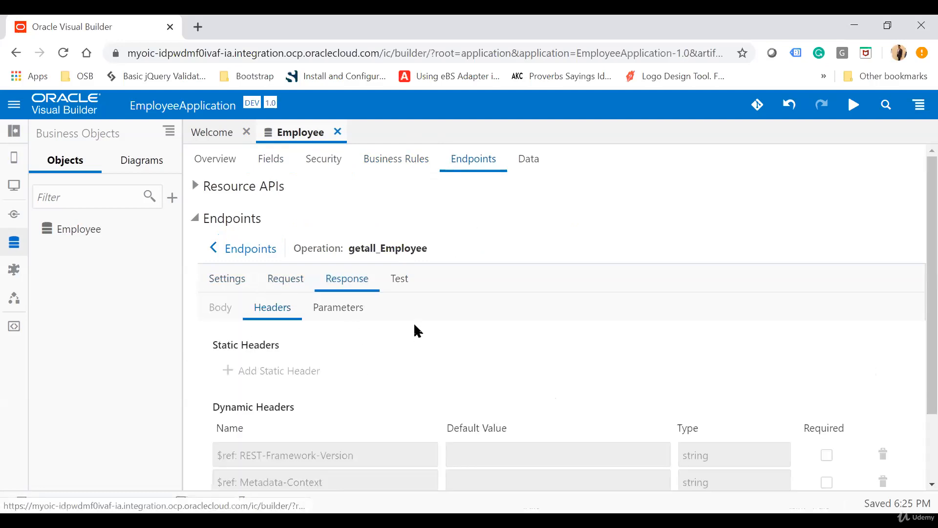
pyautogui.click(398, 288)
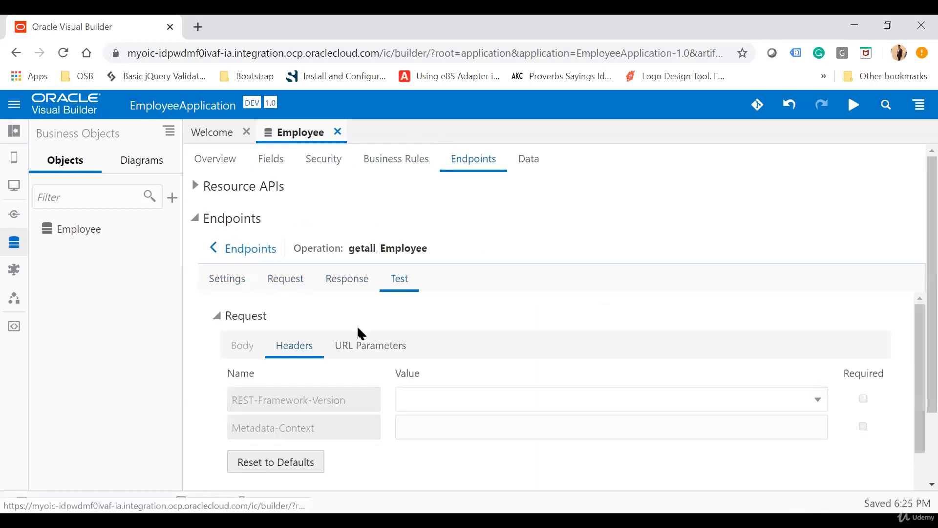
pyautogui.click(216, 251)
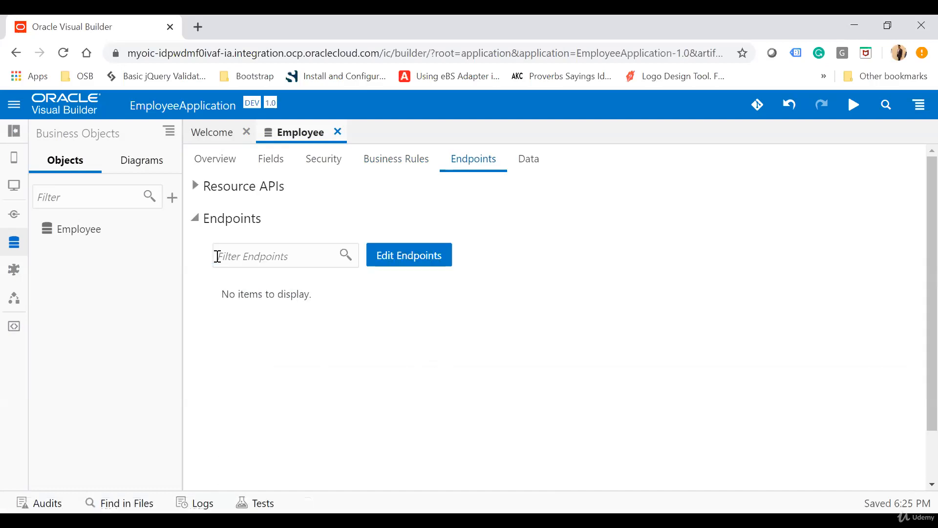
# Add a first data row to Employee with department IT, gender Male and the employee's email address, first name and last name
pyautogui.click(529, 162)
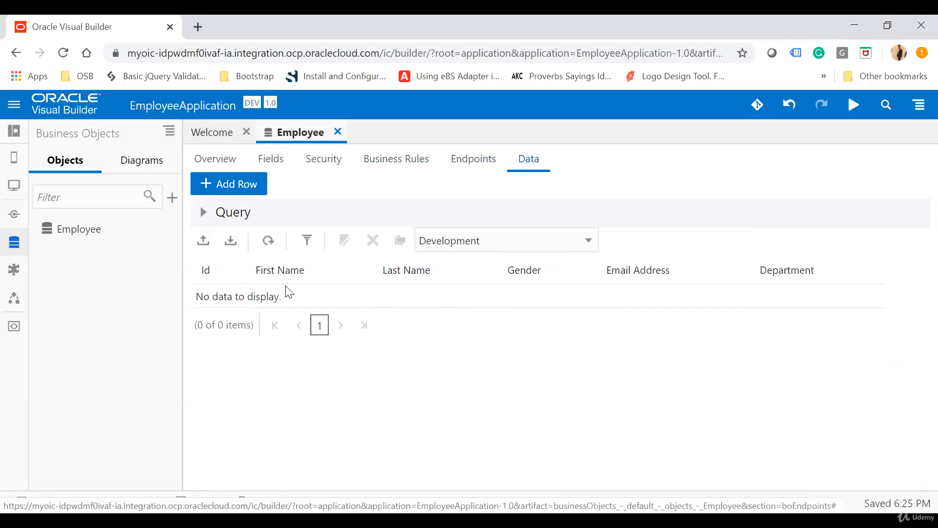
pyautogui.click(237, 189)
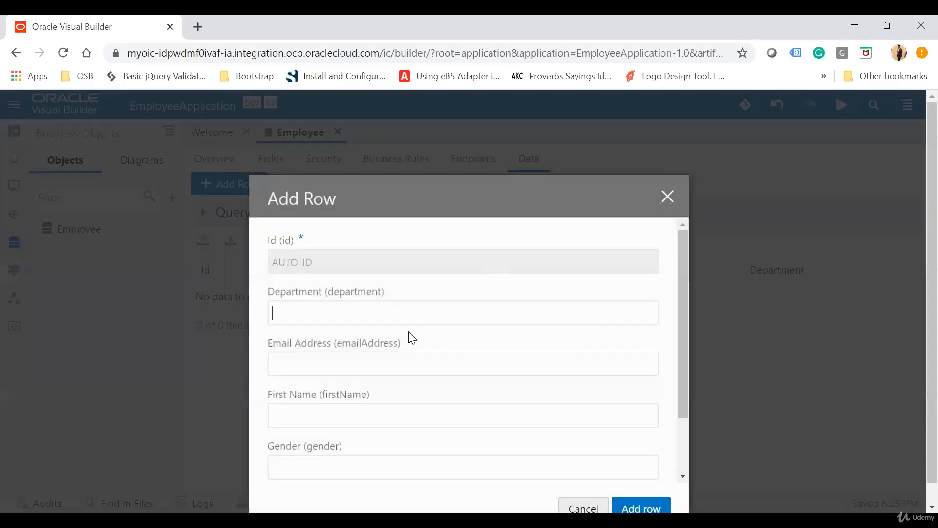
pyautogui.write('IT')
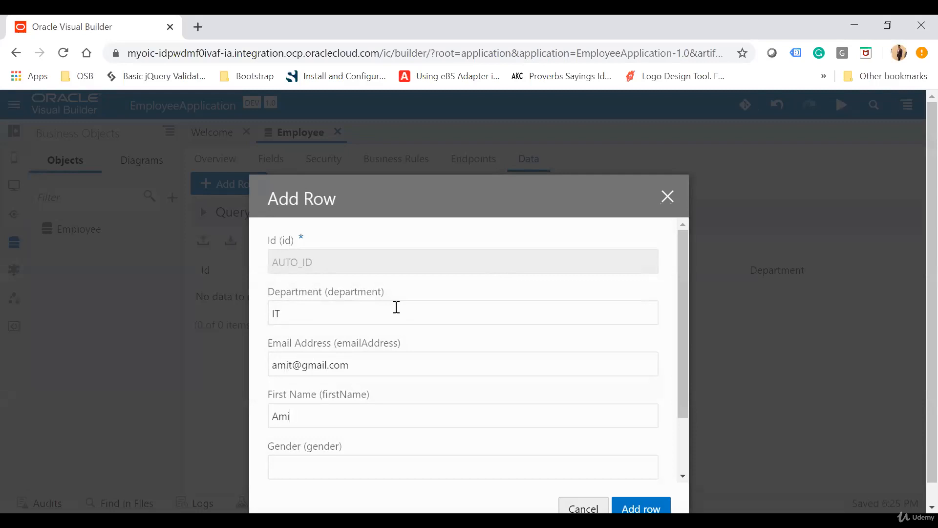
pyautogui.write('Male')
pyautogui.scroll(-3, 397, 307)
pyautogui.click(339, 434)
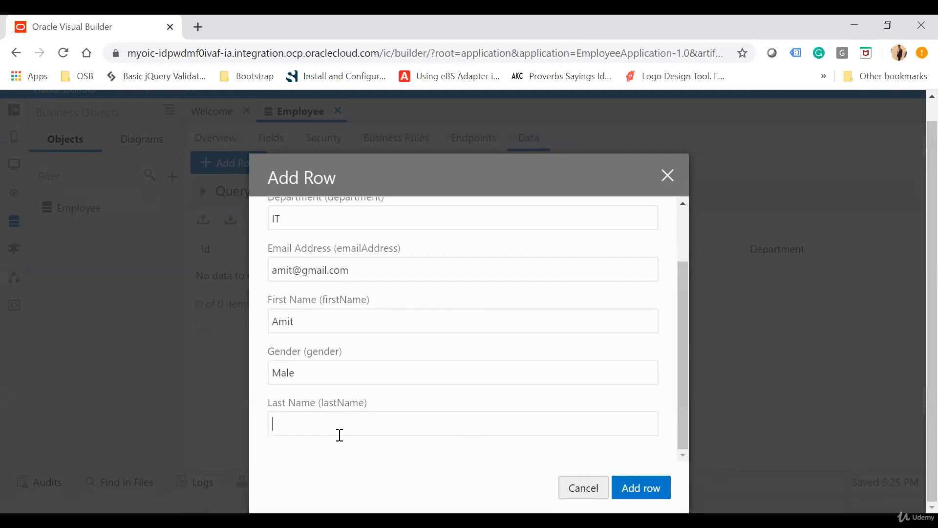
pyautogui.moveTo(484, 166); pyautogui.dragTo(446, 102)
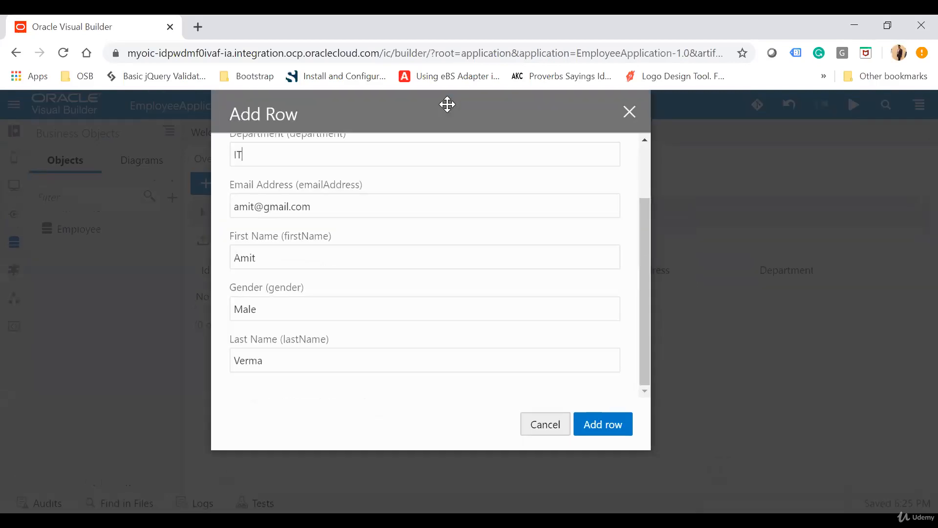
pyautogui.click(609, 419)
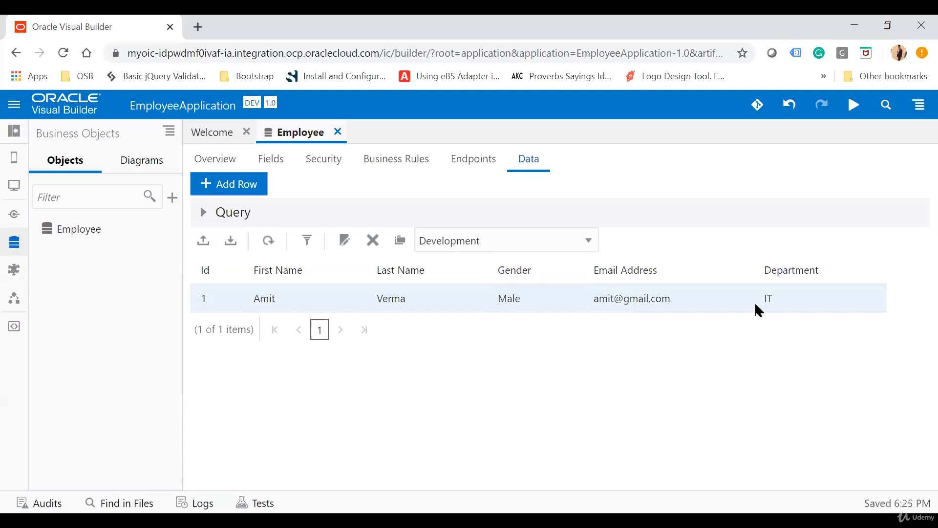
# Display the Created, Last Updated, Created By and Last Updated By fields in the Employee data table as well
pyautogui.click(307, 240)
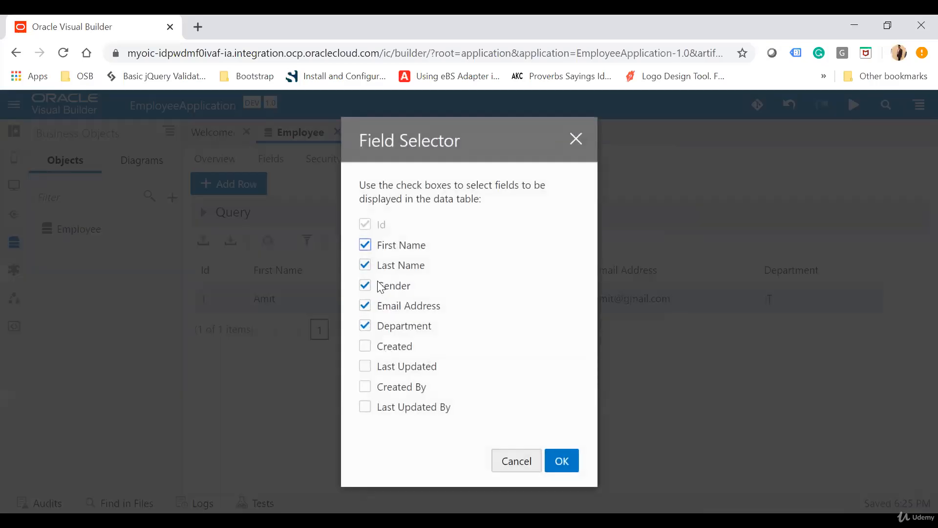
pyautogui.click(365, 346)
pyautogui.click(364, 366)
pyautogui.click(365, 387)
pyautogui.click(364, 407)
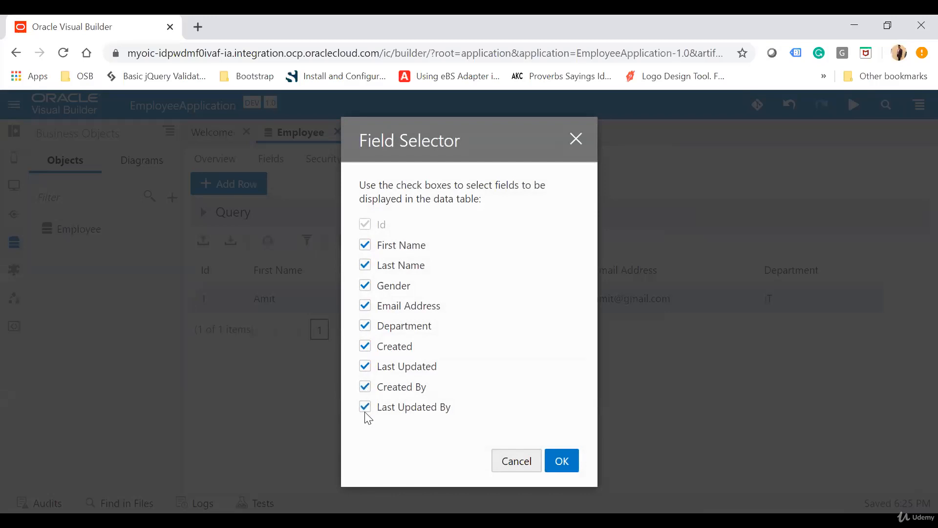
pyautogui.click(562, 461)
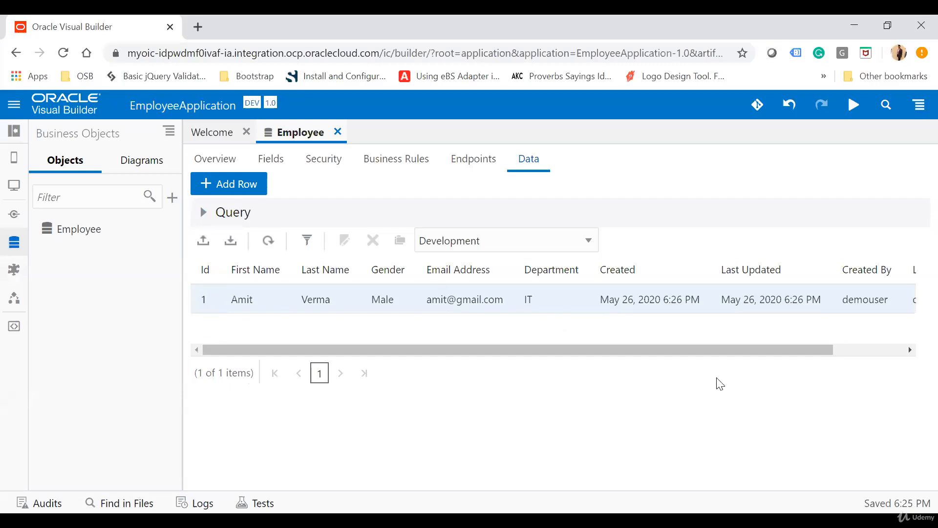
pyautogui.moveTo(668, 350); pyautogui.dragTo(404, 358)
# Add a second Employee data row with department OP, gender Male and the employee's email address, first name and last name
pyautogui.click(226, 183)
pyautogui.rightClick(347, 313)
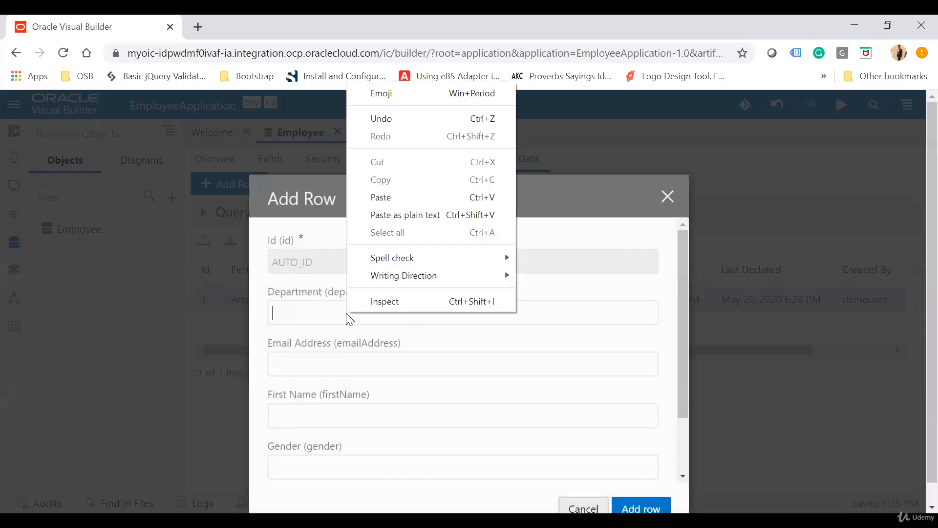
pyautogui.click(301, 313)
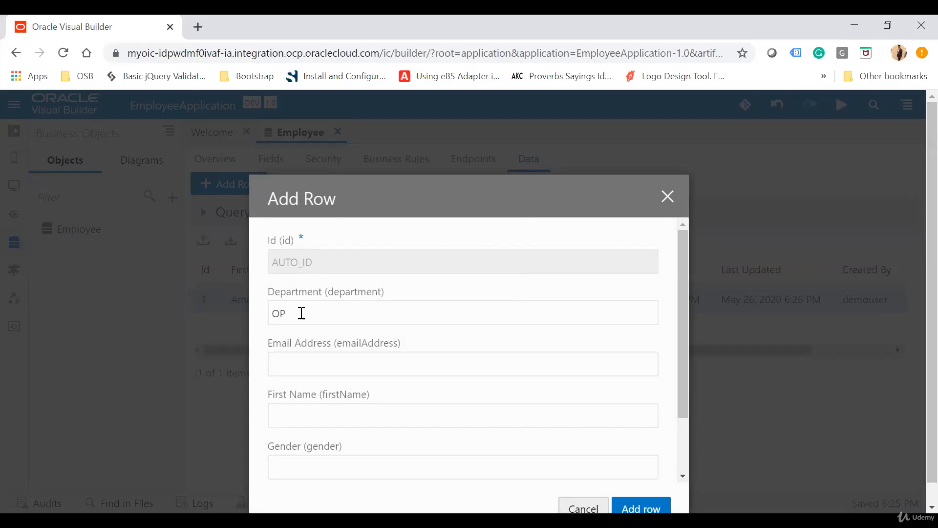
pyautogui.press('Tab')
pyautogui.press('Tab')
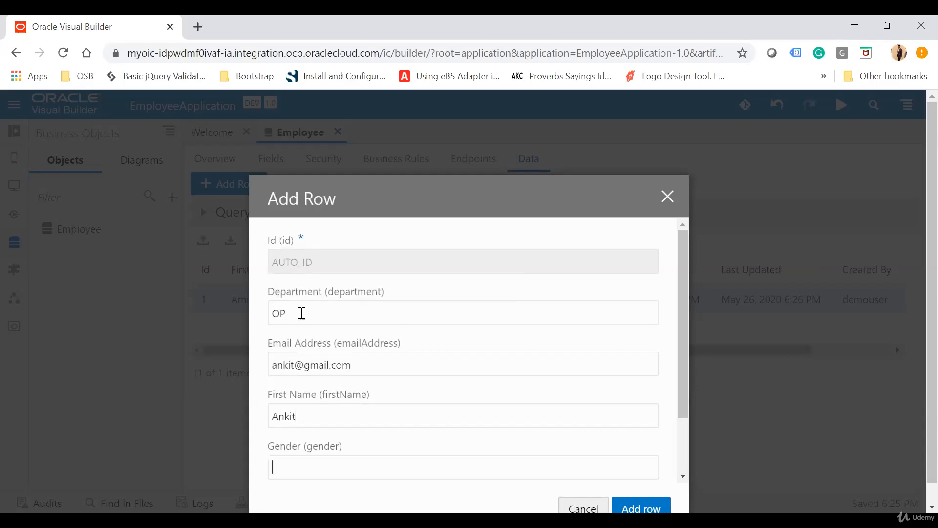
pyautogui.write('Male')
pyautogui.scroll(-2, 302, 313)
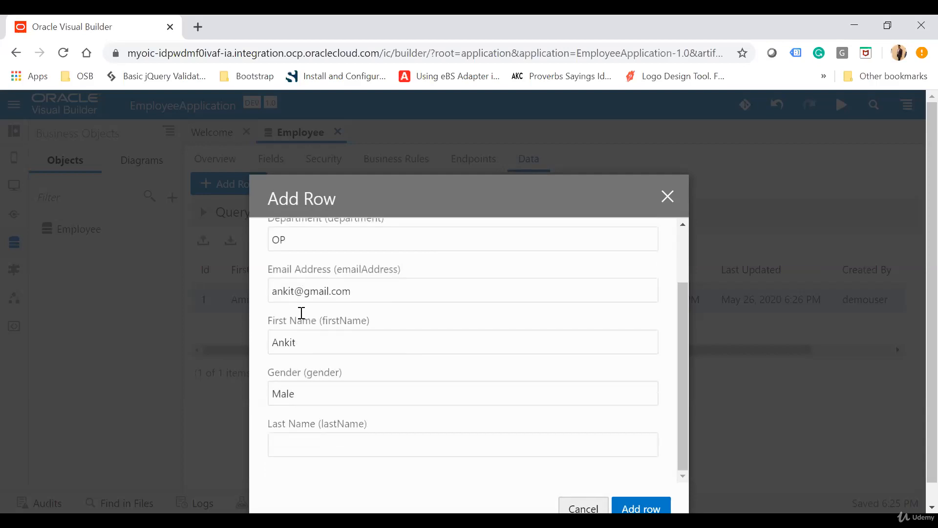
pyautogui.scroll(-1, 311, 441)
pyautogui.click(658, 487)
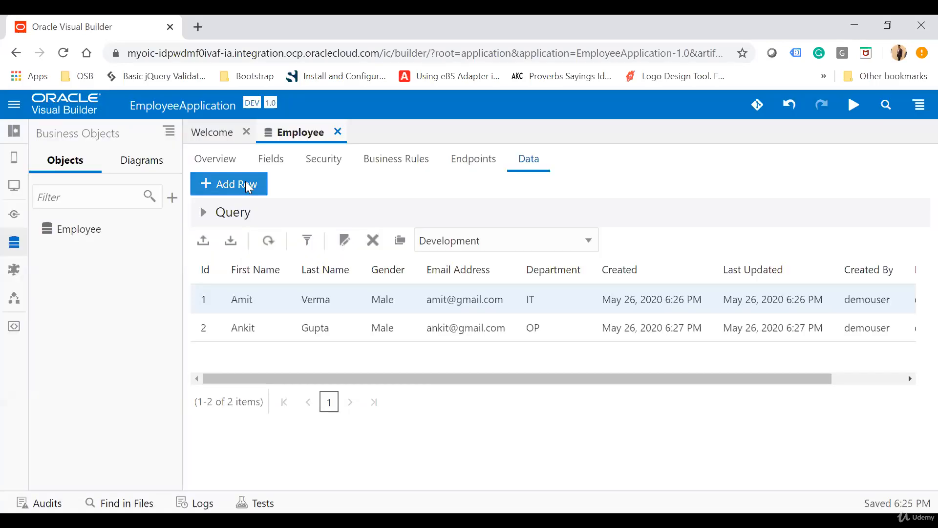
# Add a third Employee data row with department IT, gender Female and the employee's email address, first name and last name
pyautogui.click(241, 184)
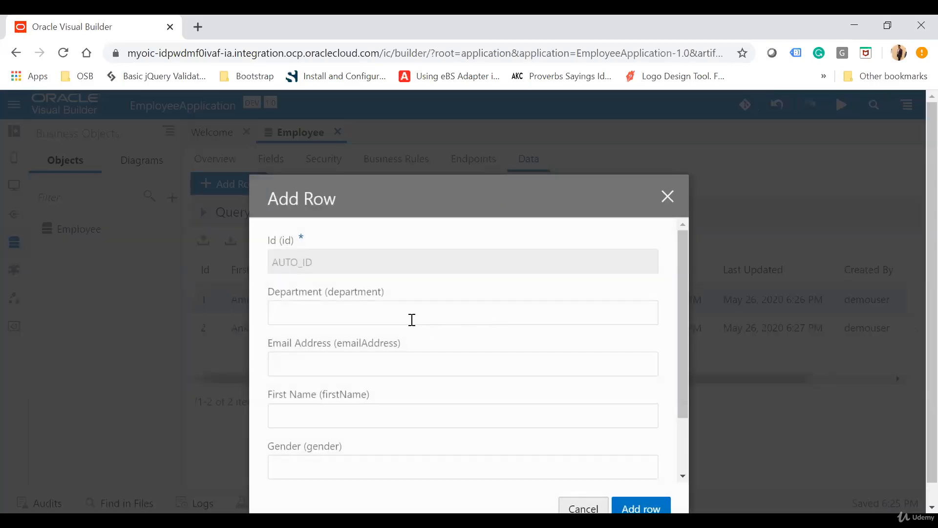
pyautogui.press('BackSpace')
pyautogui.press('BackSpace')
pyautogui.press('BackSpace')
pyautogui.press('Tab')
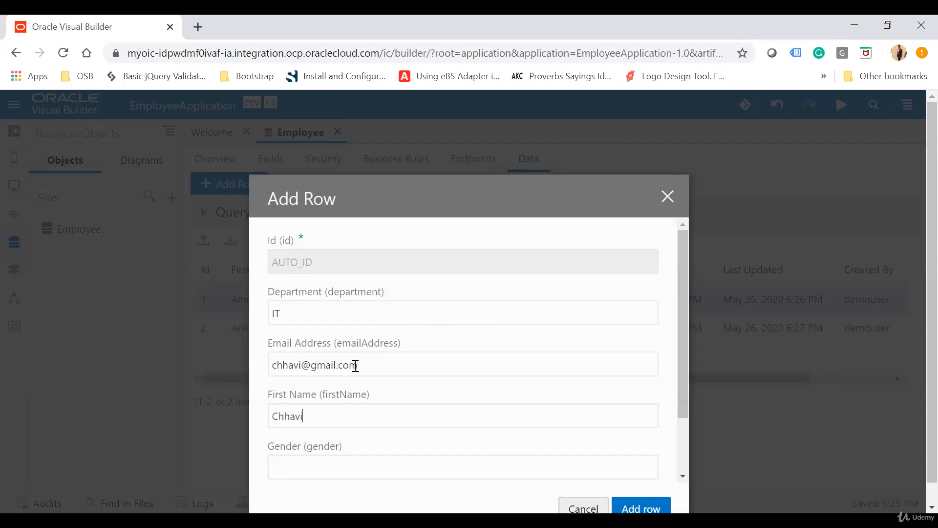
pyautogui.scroll(-3, 492, 387)
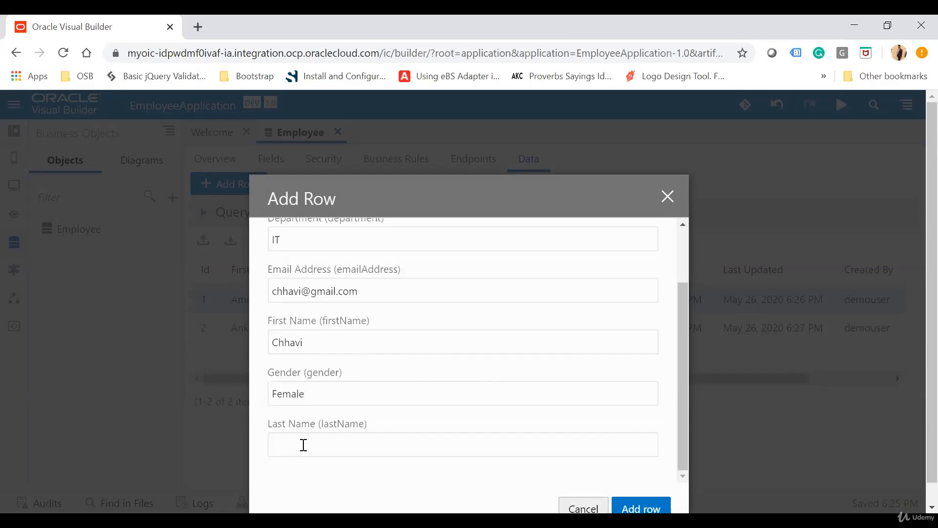
pyautogui.click(303, 445)
pyautogui.scroll(-1, 303, 445)
pyautogui.click(666, 486)
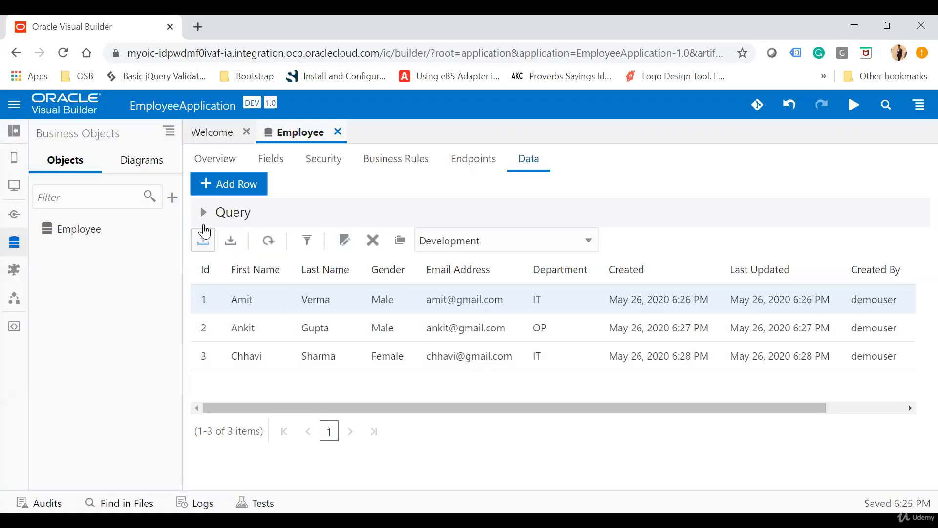
# Expand the query section of the Employee data and duplicate the row with Id 1
pyautogui.click(202, 211)
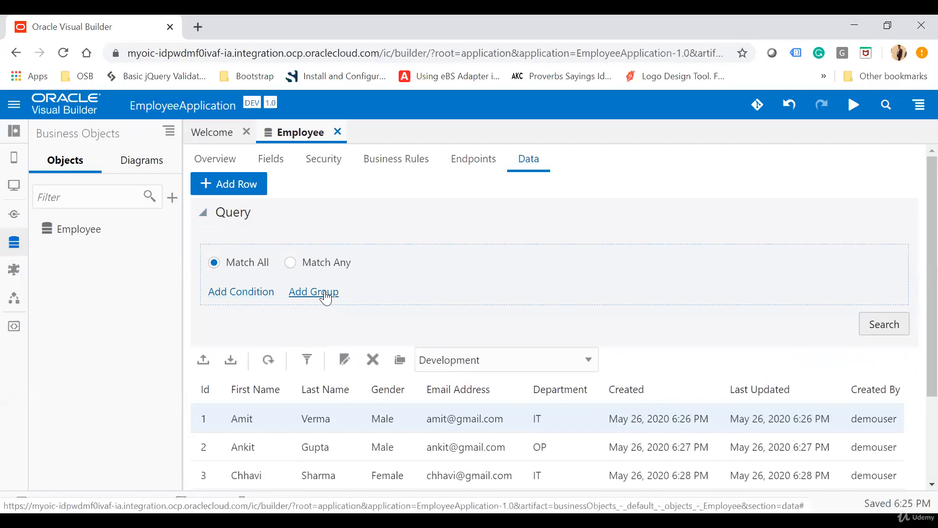
pyautogui.scroll(-1, 351, 291)
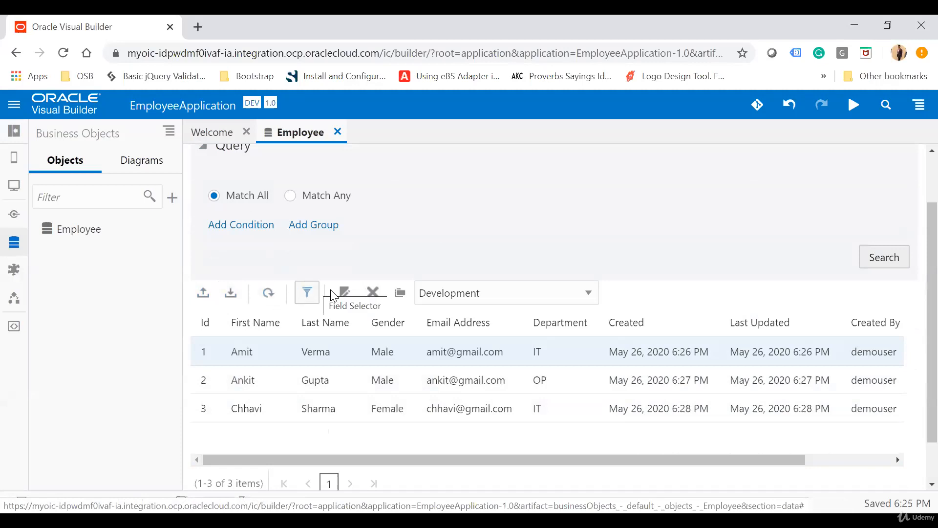
pyautogui.click(308, 350)
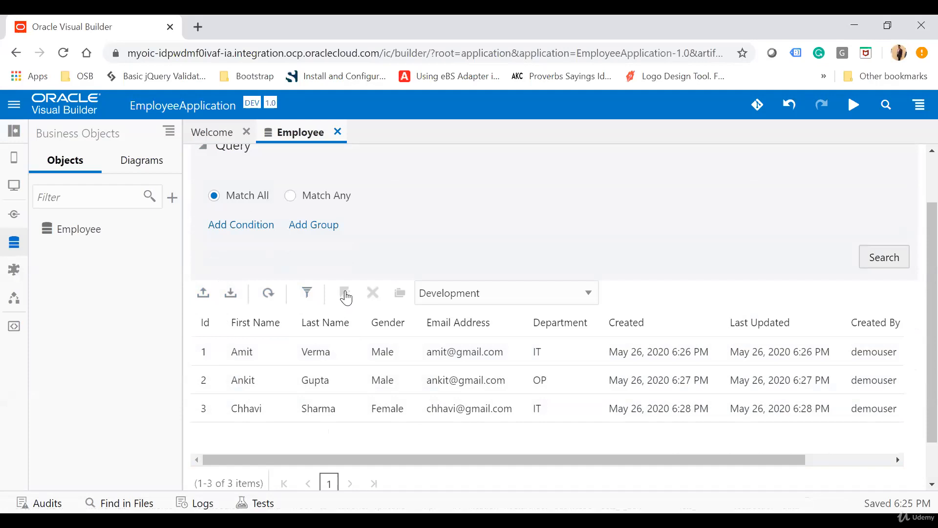
pyautogui.click(307, 354)
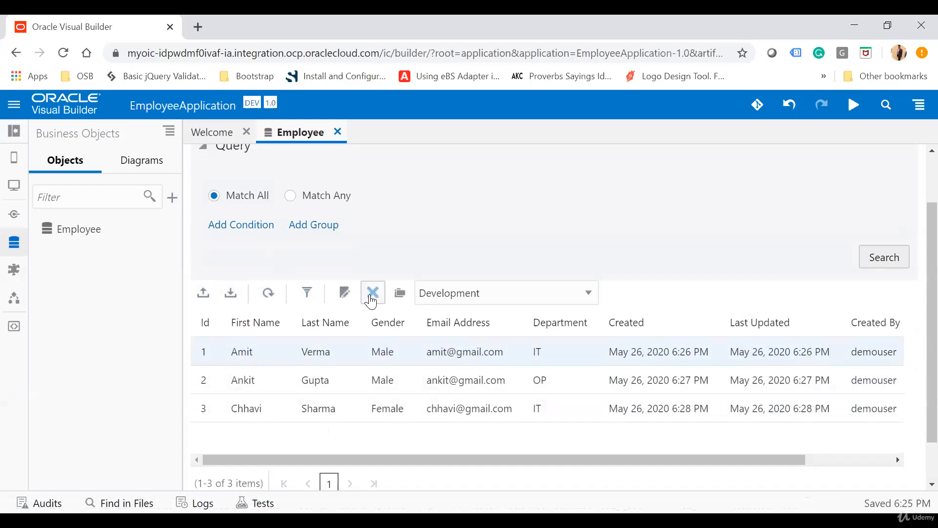
pyautogui.click(399, 291)
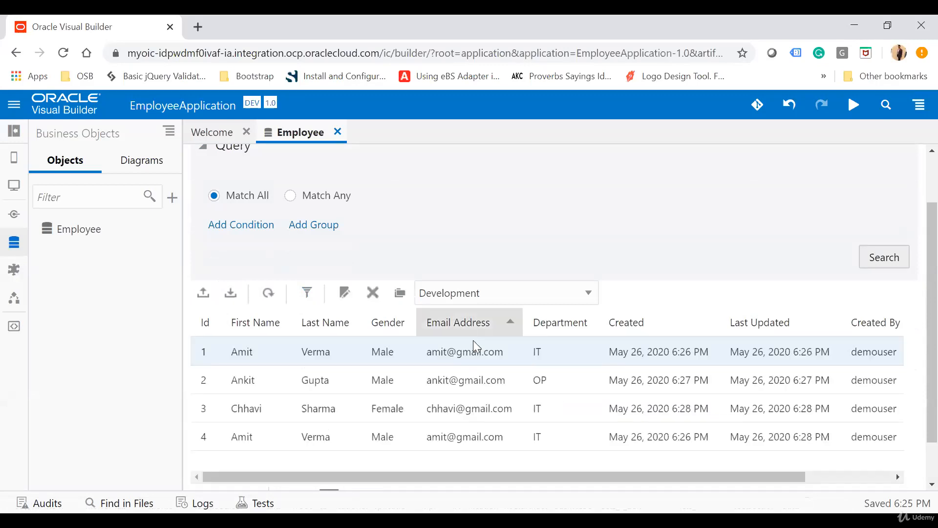
# Delete the duplicated row with Id 4 from the Employee data
pyautogui.scroll(-1, 489, 374)
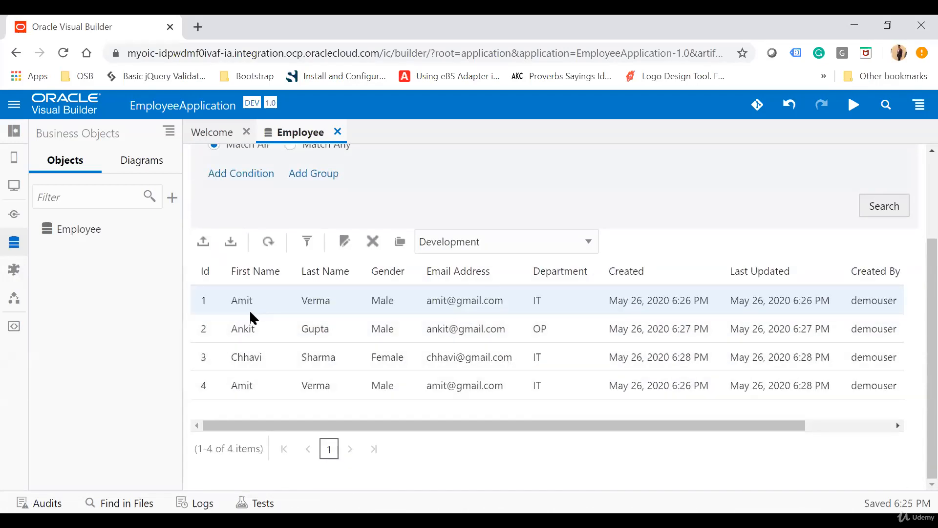
pyautogui.click(259, 393)
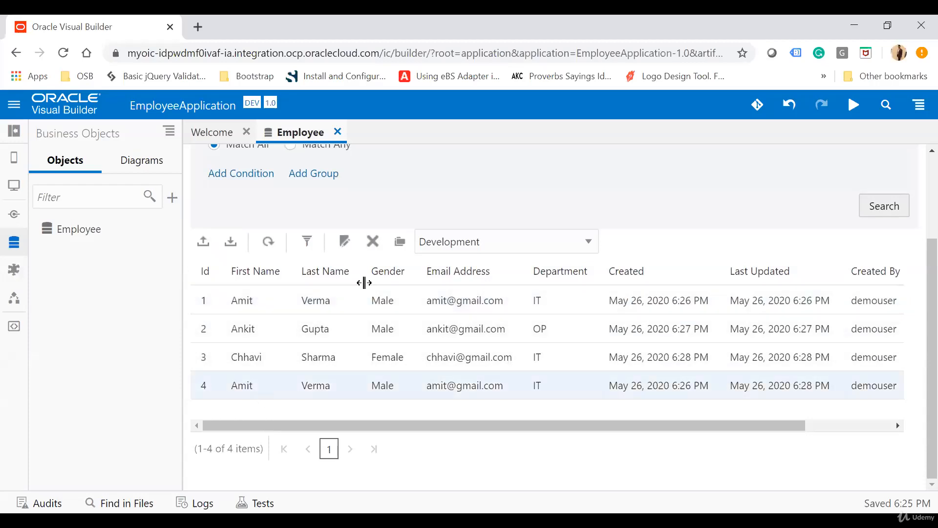
pyautogui.click(379, 247)
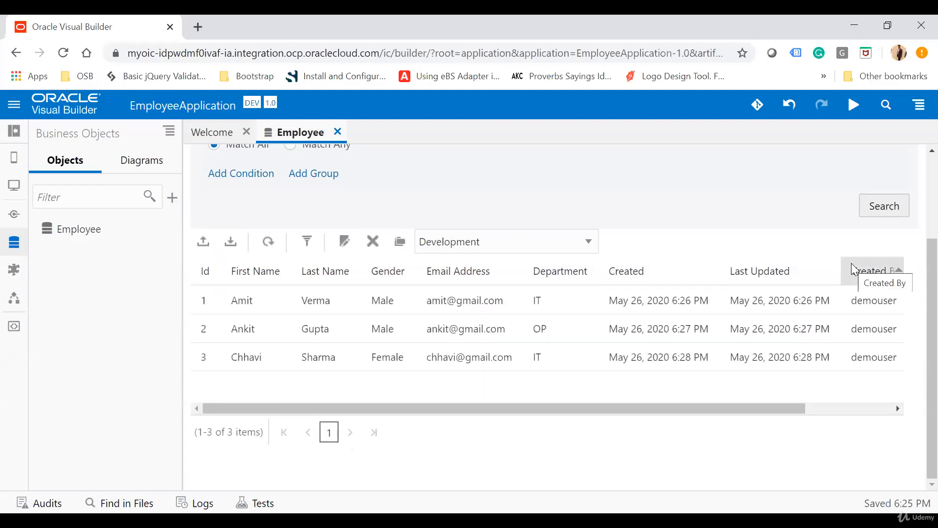
pyautogui.scroll(3, 610, 329)
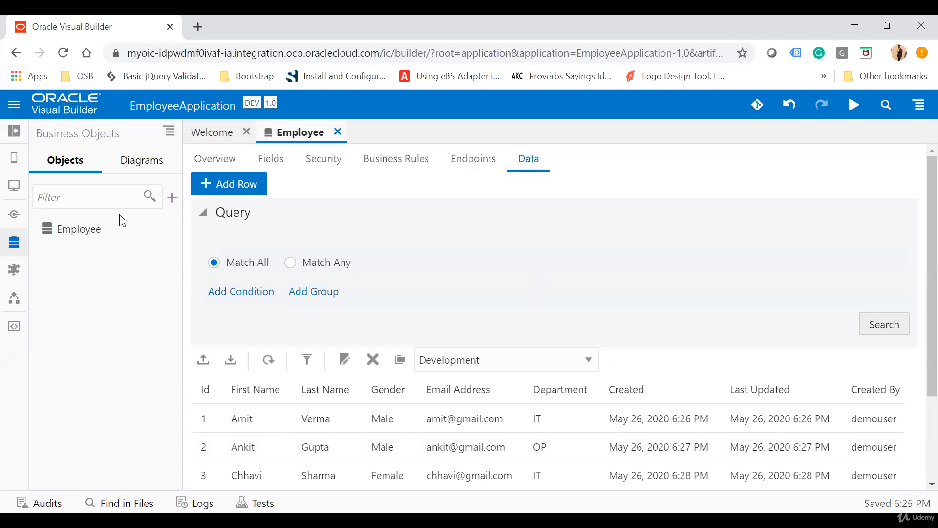
# Create a web application named EmployeeApplication with the navigation style None
pyautogui.click(14, 189)
pyautogui.click(103, 403)
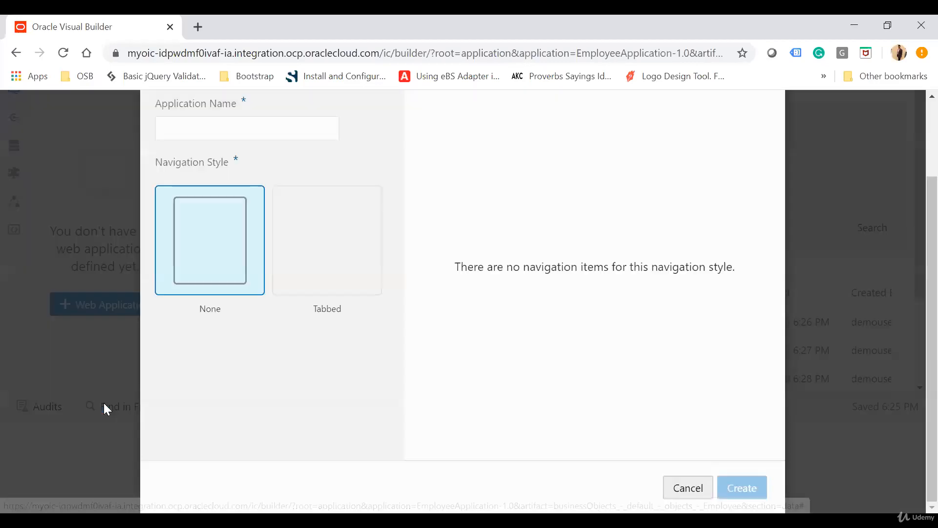
pyautogui.write('Employee')
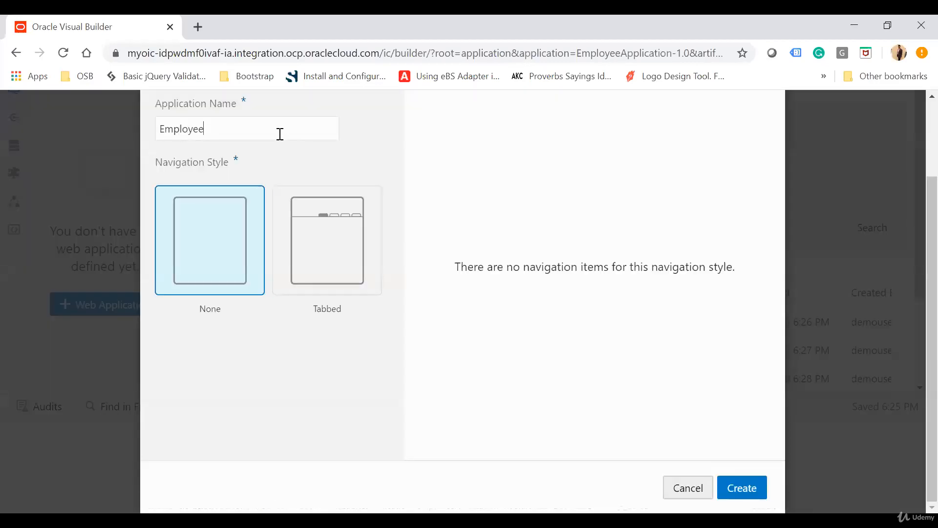
pyautogui.write(' Application')
pyautogui.click(522, 158)
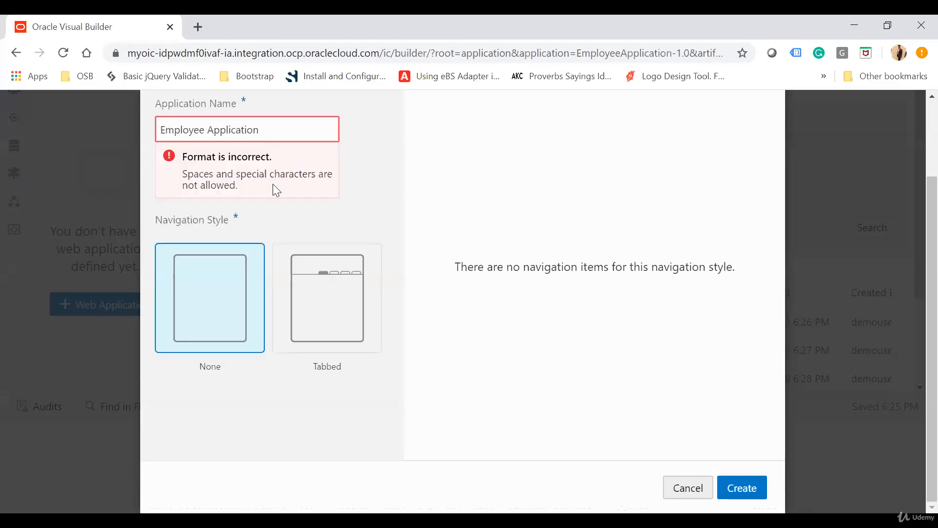
pyautogui.click(208, 132)
pyautogui.press('BackSpace')
pyautogui.click(762, 486)
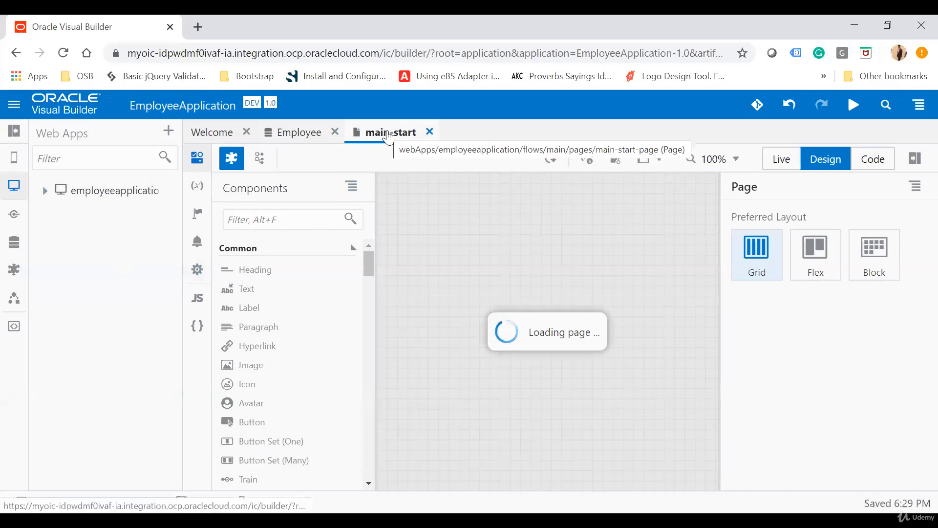
# Expand the web application's Flows and main nodes to view its pages, and collapse the navigator
pyautogui.click(45, 191)
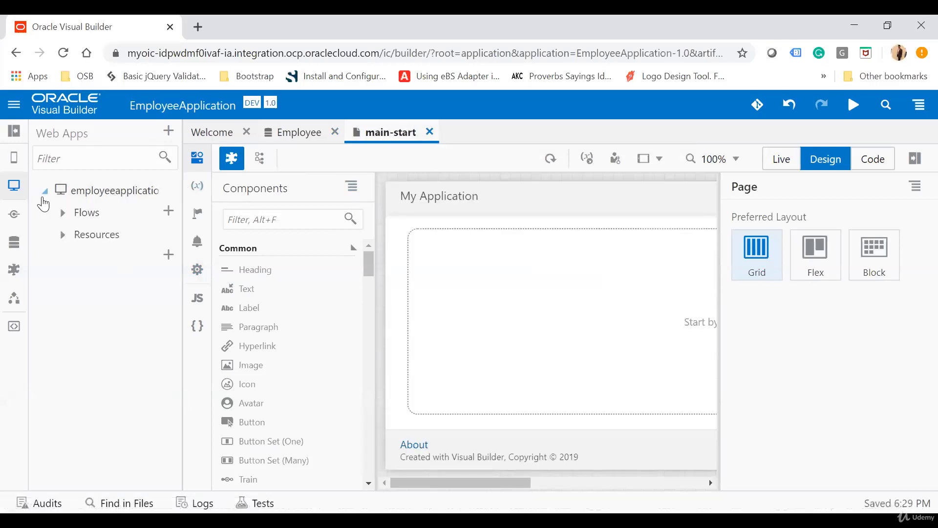
pyautogui.click(62, 213)
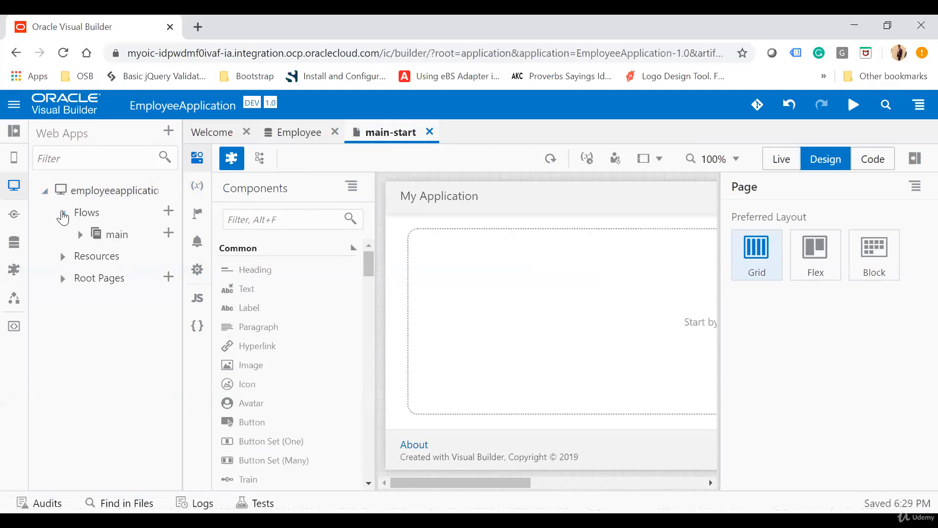
pyautogui.click(80, 235)
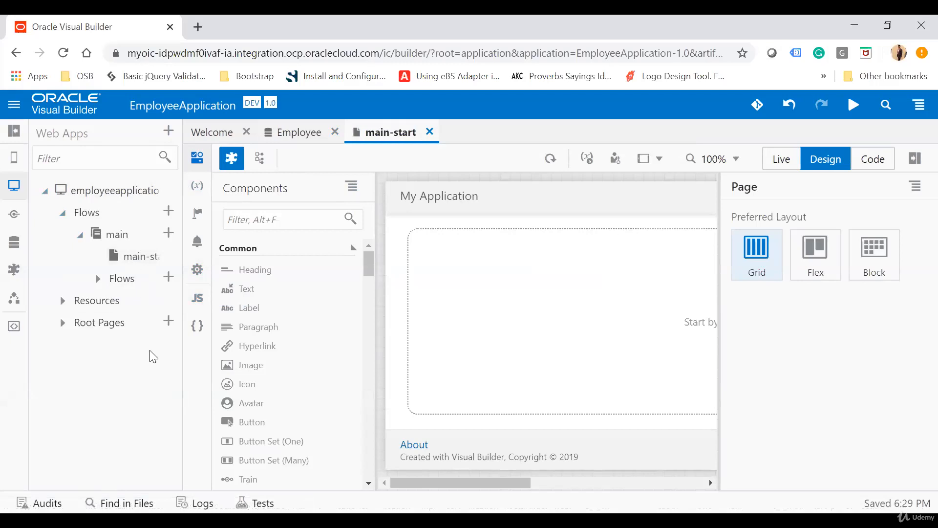
pyautogui.click(15, 136)
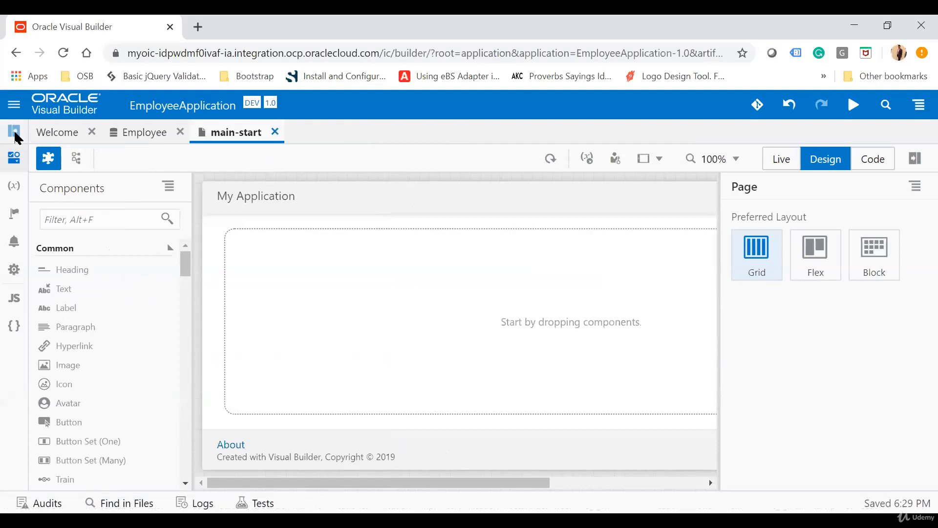
# Add a Heading component to the main-start page and set its text to "Employee Information"
pyautogui.click(89, 223)
pyautogui.write('head')
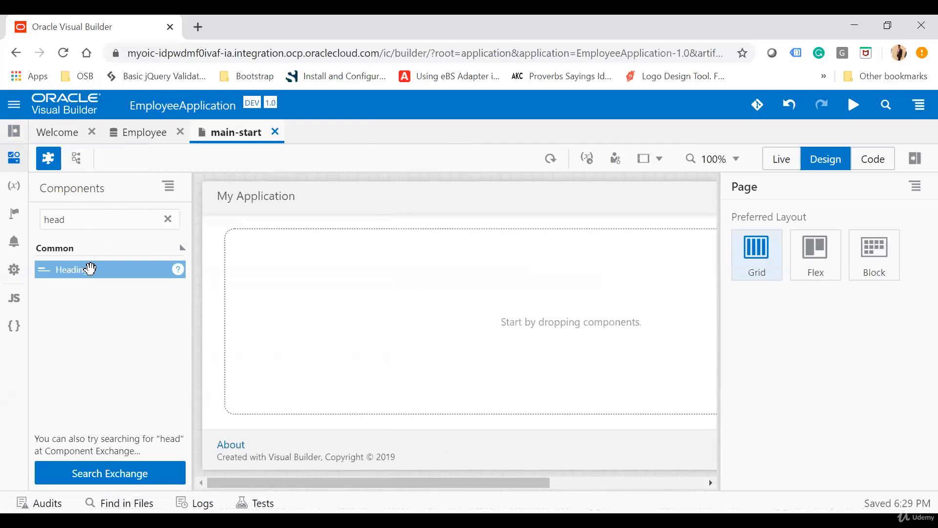
pyautogui.moveTo(89, 269); pyautogui.dragTo(652, 218)
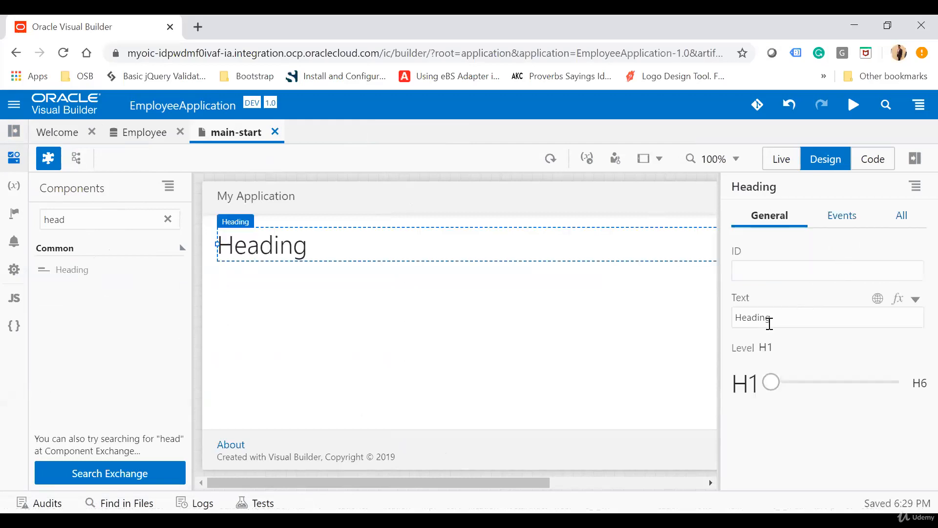
pyautogui.doubleClick(781, 317)
pyautogui.write('Employee Information')
pyautogui.click(592, 361)
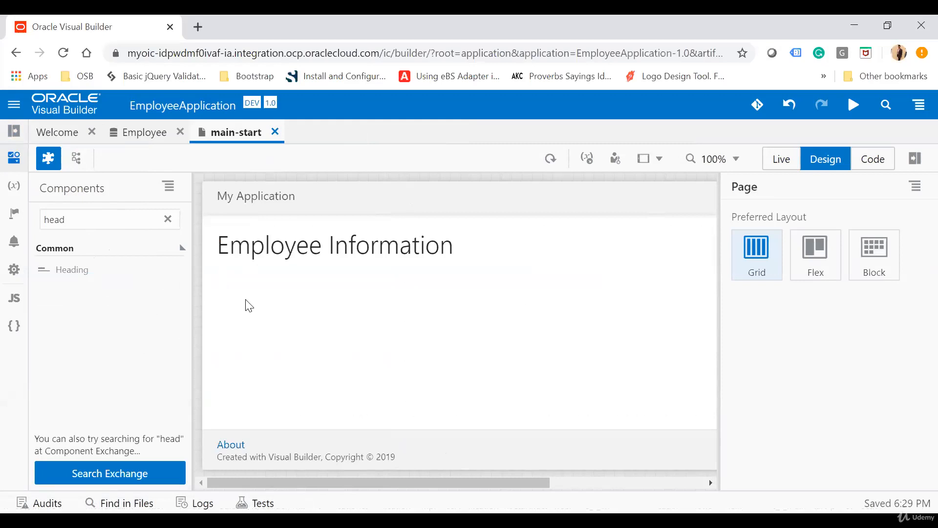
# Find the Table component and place a table below the Employee Information heading
pyautogui.doubleClick(93, 223)
pyautogui.write('table')
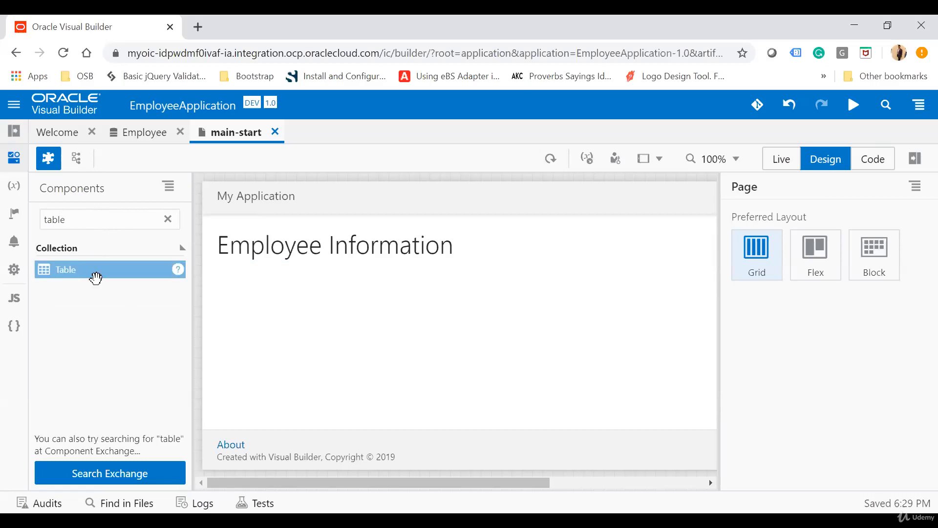
pyautogui.moveTo(96, 278); pyautogui.dragTo(251, 324)
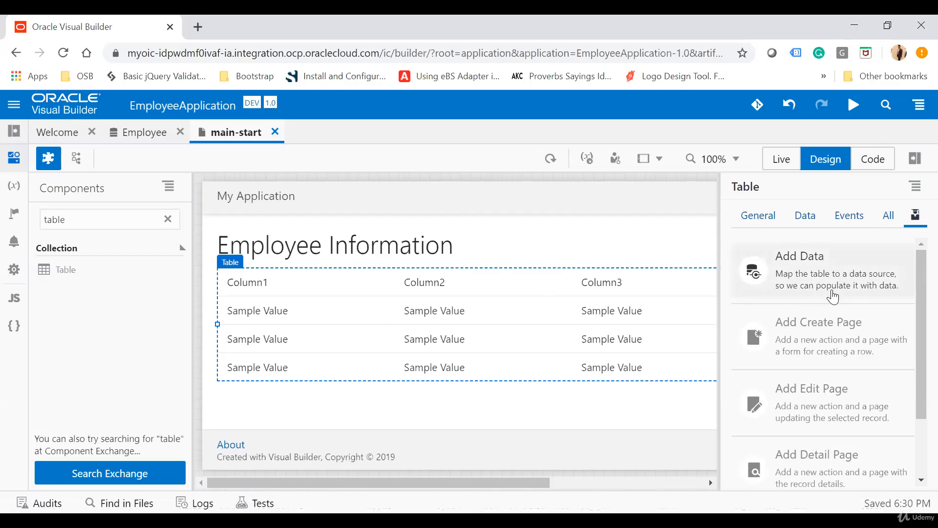
# Start adding data to the table, choose the Employee business object as its source and proceed to data binding
pyautogui.click(832, 292)
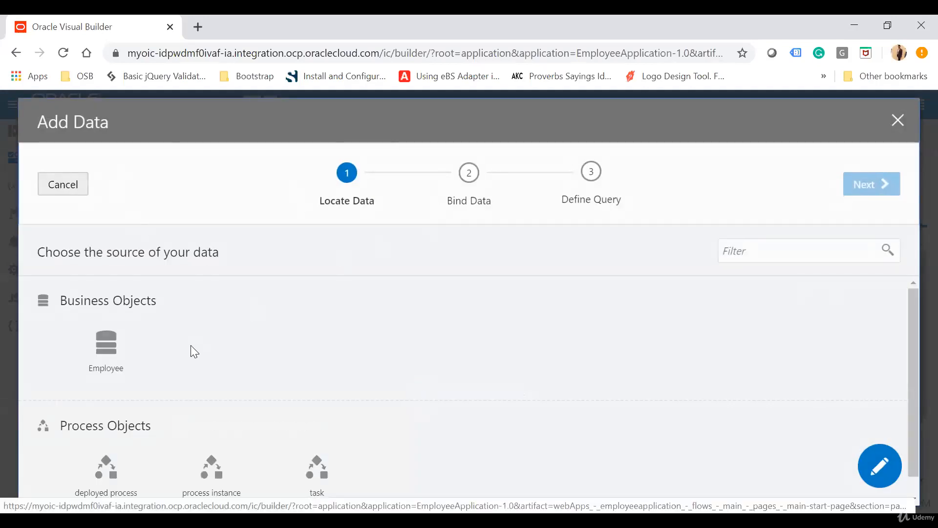
pyautogui.scroll(-1, 191, 345)
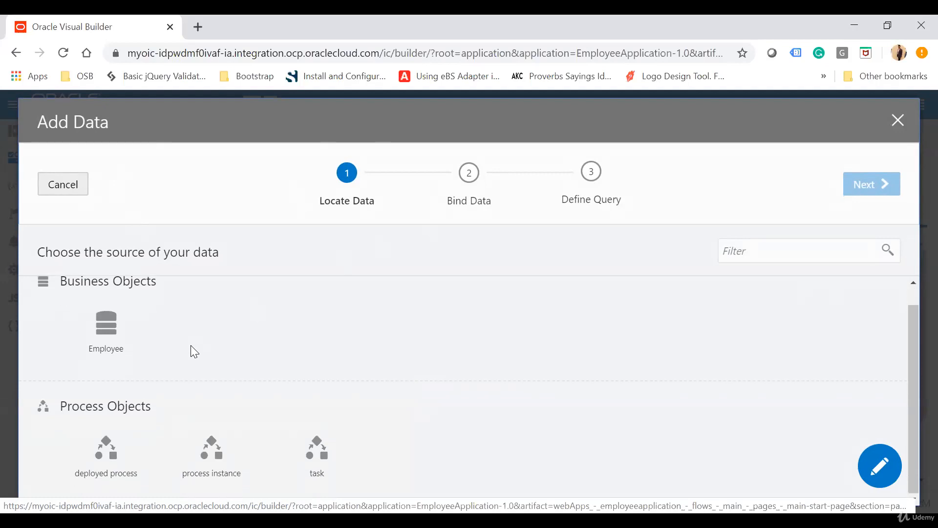
pyautogui.scroll(1, 190, 344)
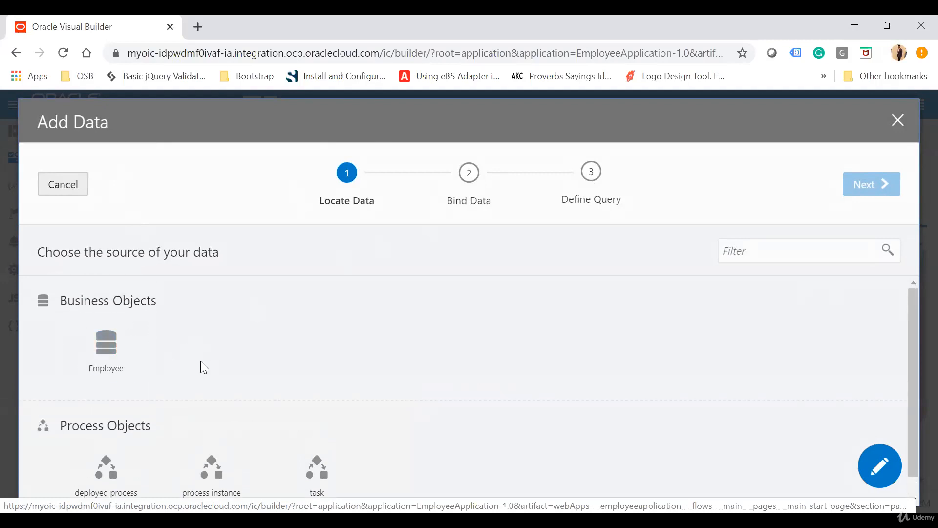
pyautogui.scroll(-1, 200, 366)
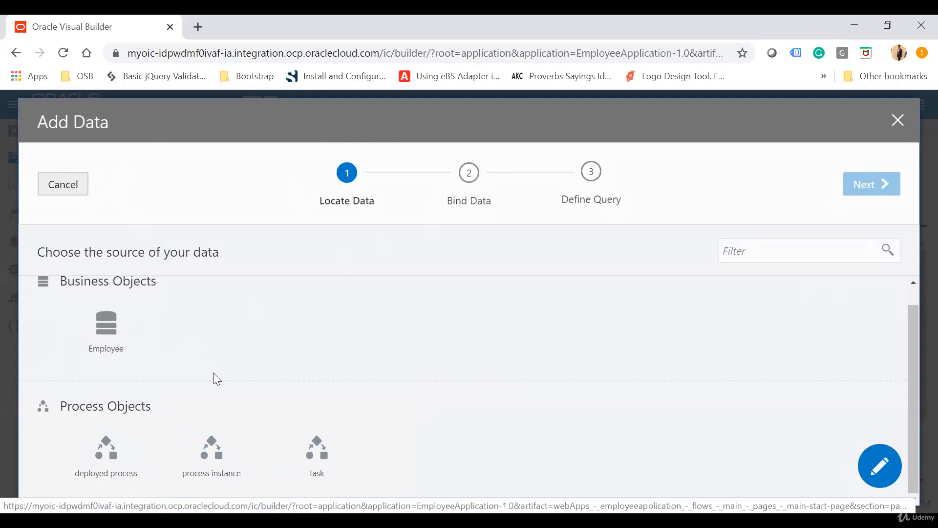
pyautogui.scroll(1, 214, 373)
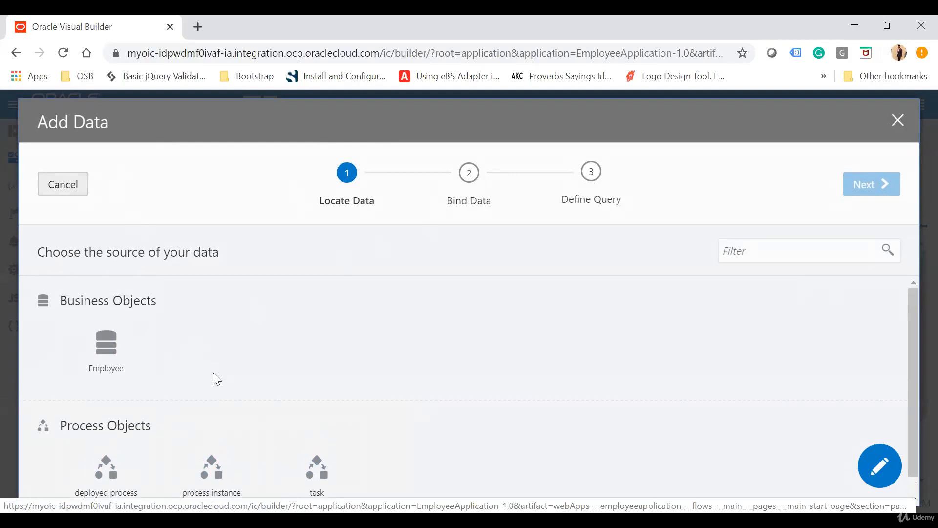
pyautogui.click(111, 353)
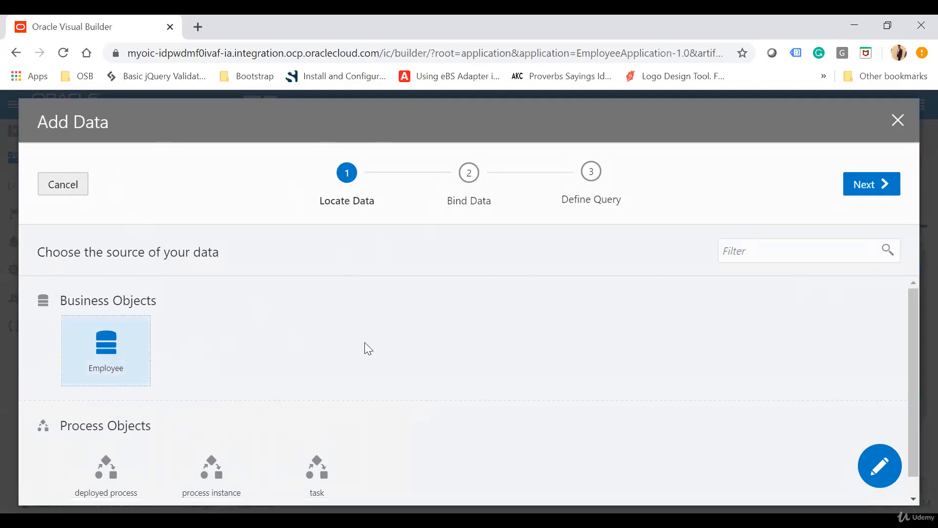
pyautogui.click(866, 188)
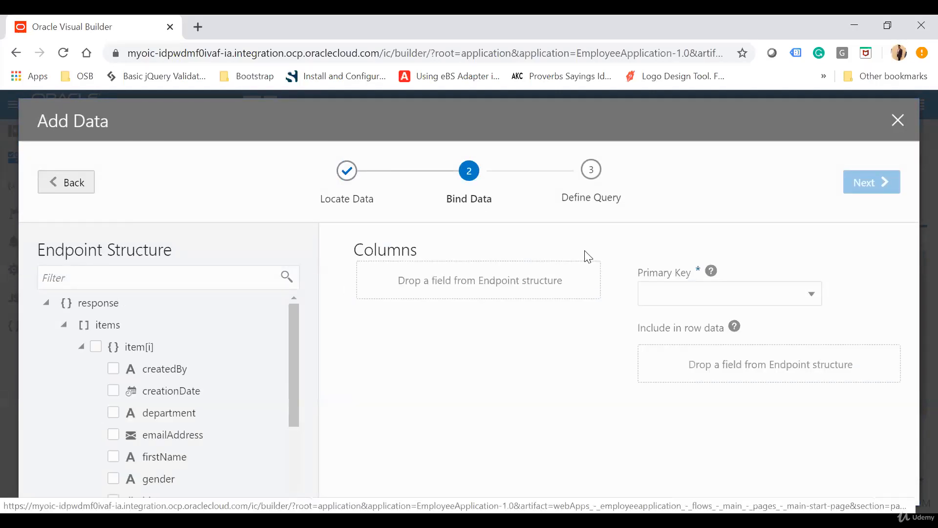
# Bind the firstName, lastName, gender, emailAddress and department fields of the Employee endpoint as table columns
pyautogui.scroll(-3, 205, 398)
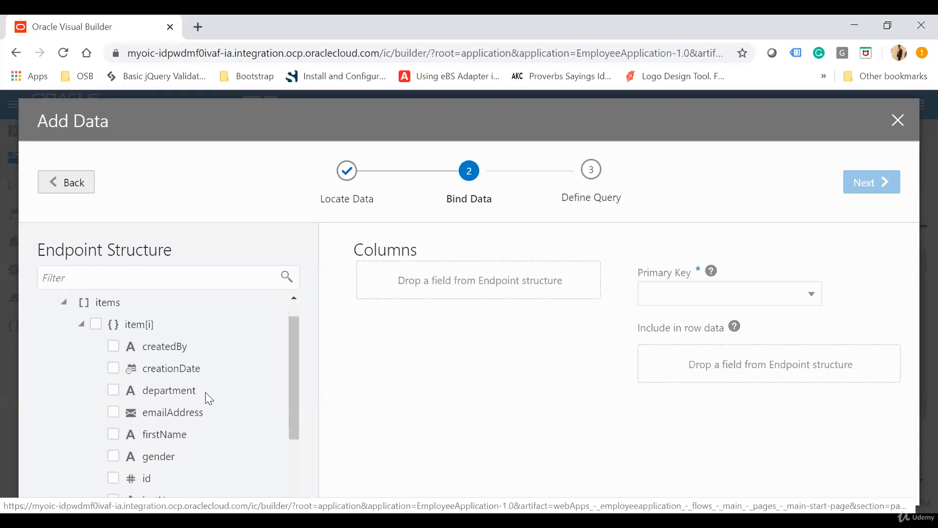
pyautogui.scroll(-1, 209, 398)
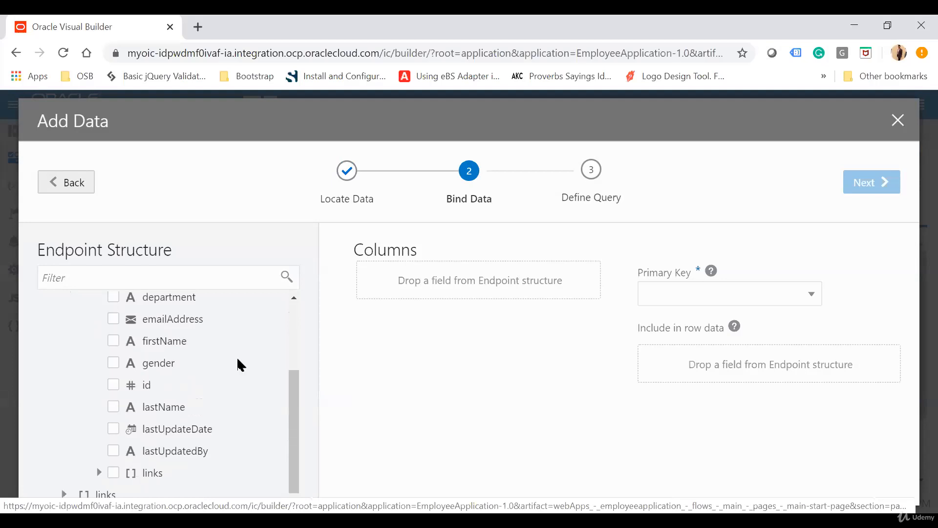
pyautogui.click(115, 342)
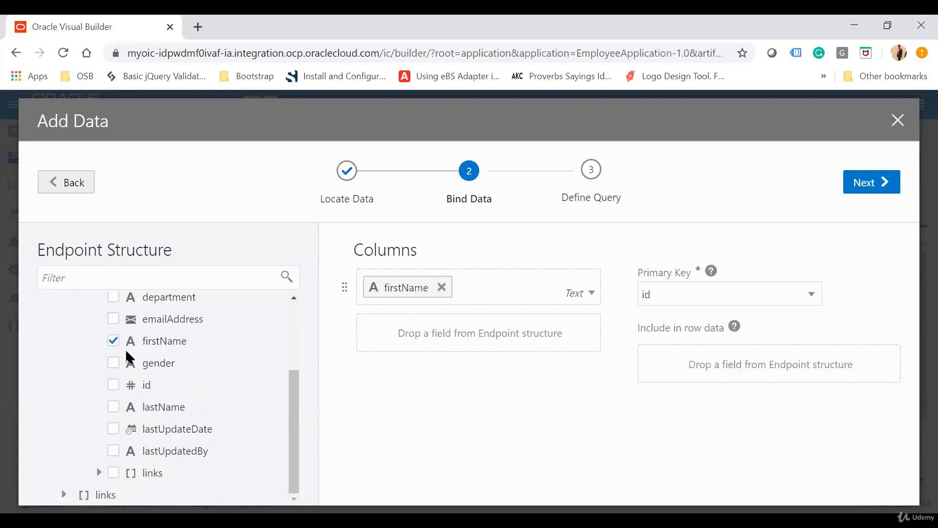
pyautogui.scroll(2, 128, 387)
pyautogui.scroll(-1, 117, 406)
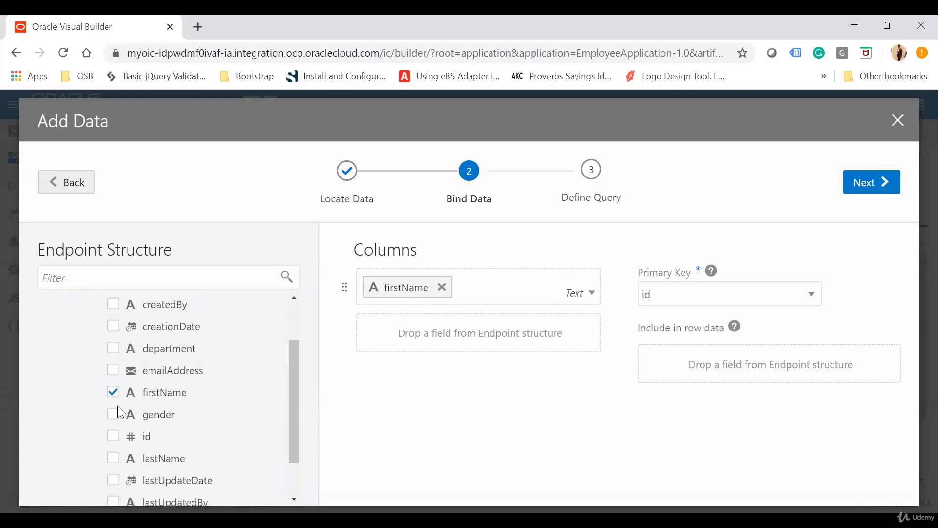
pyautogui.scroll(-1, 117, 407)
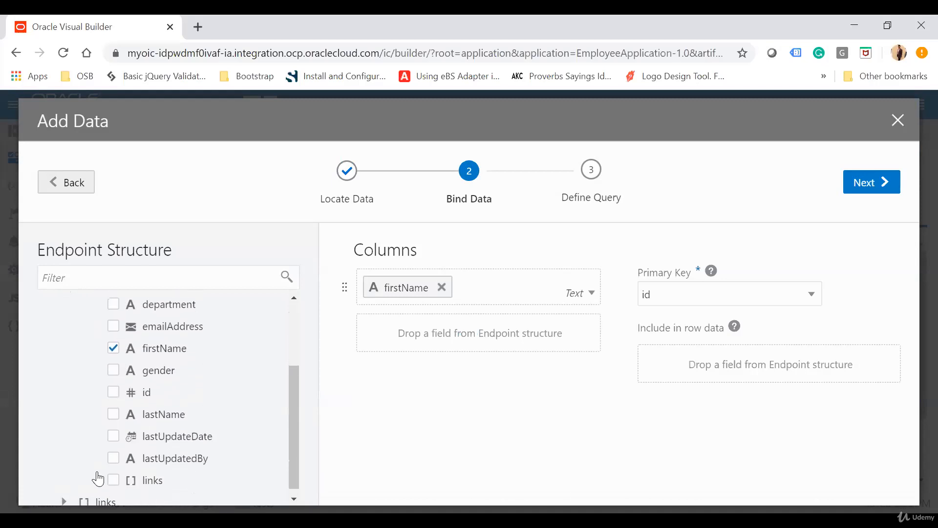
pyautogui.click(115, 416)
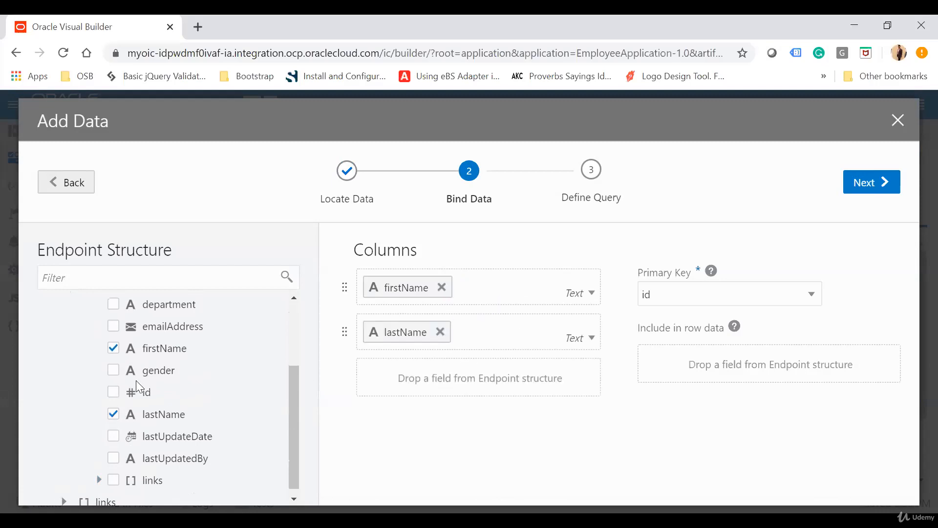
pyautogui.click(112, 370)
pyautogui.click(113, 327)
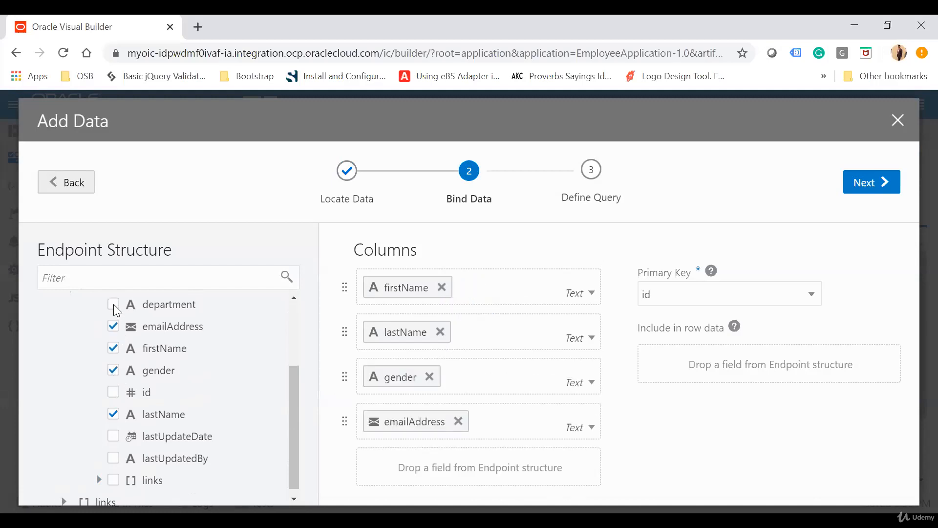
pyautogui.click(115, 306)
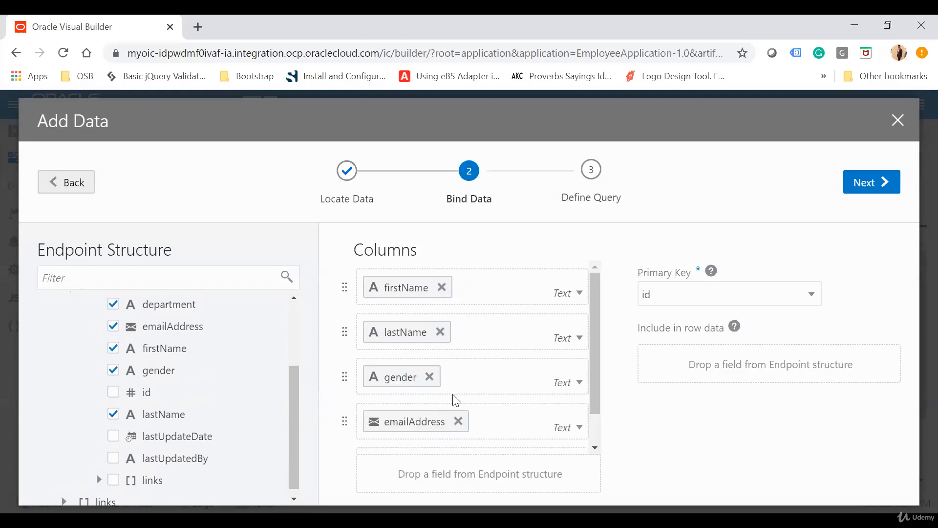
# Move the department column ahead of emailAddress and proceed to the query definition with id as the primary key
pyautogui.scroll(-1, 456, 399)
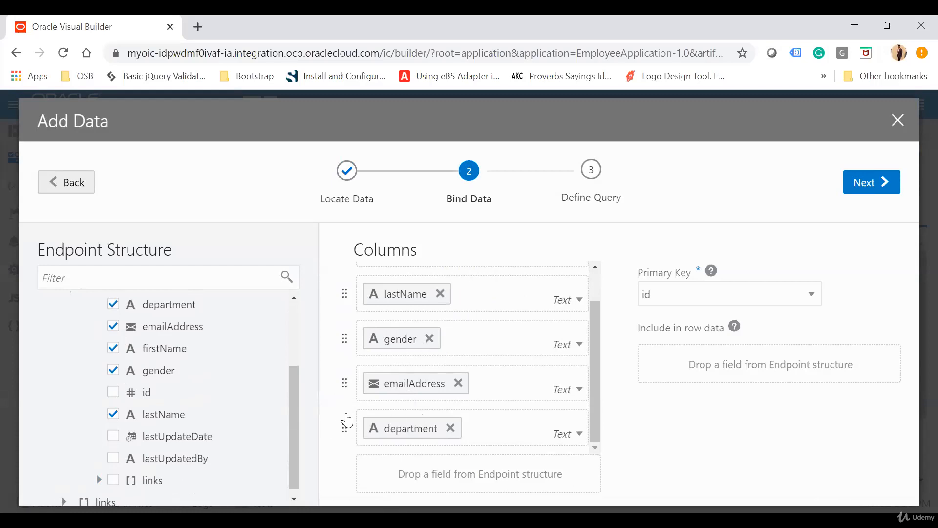
pyautogui.moveTo(346, 420); pyautogui.dragTo(347, 376)
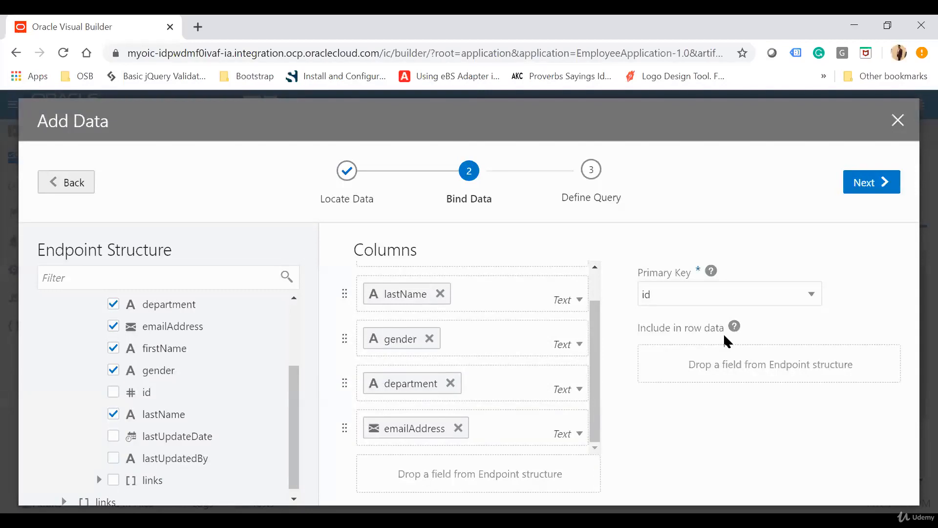
pyautogui.scroll(3, 173, 359)
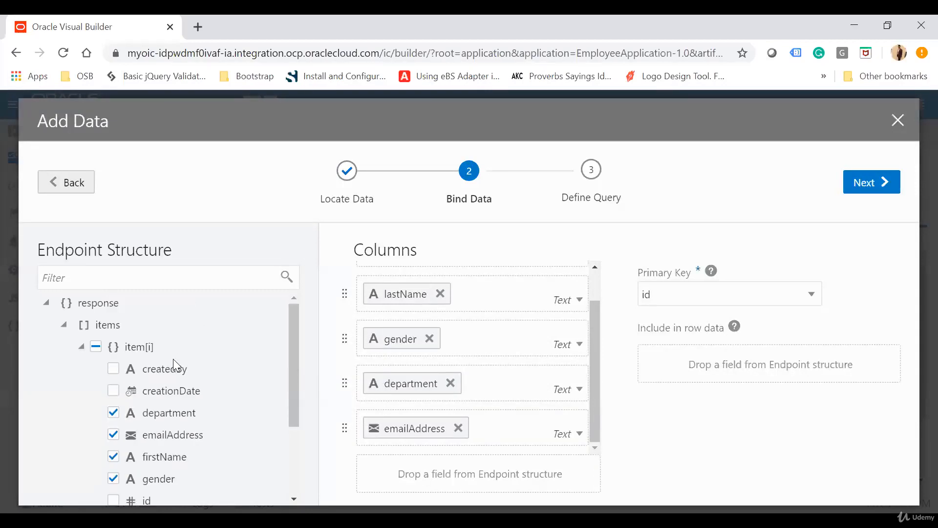
pyautogui.click(694, 305)
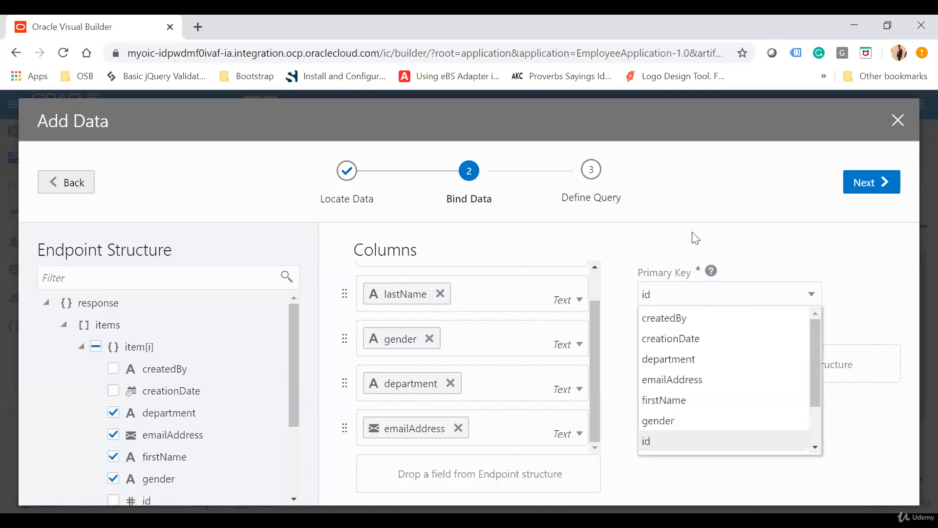
pyautogui.click(720, 215)
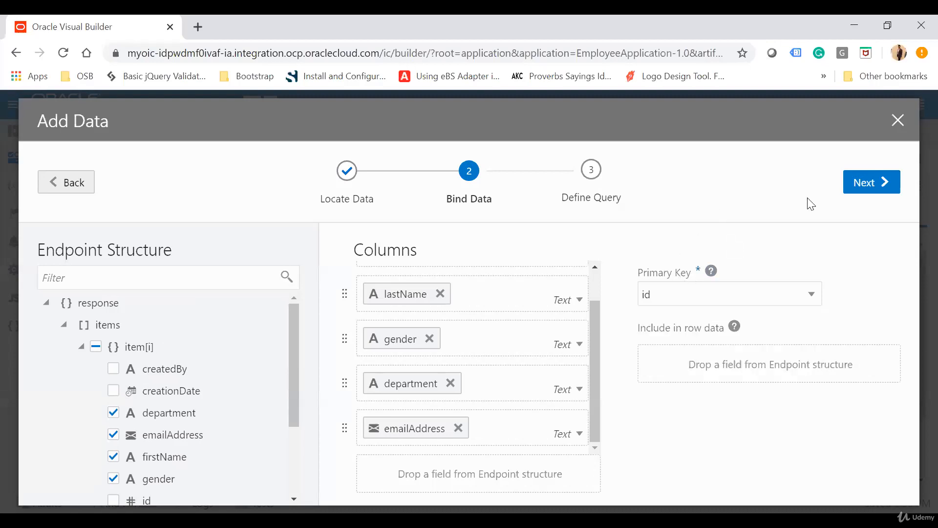
pyautogui.click(873, 183)
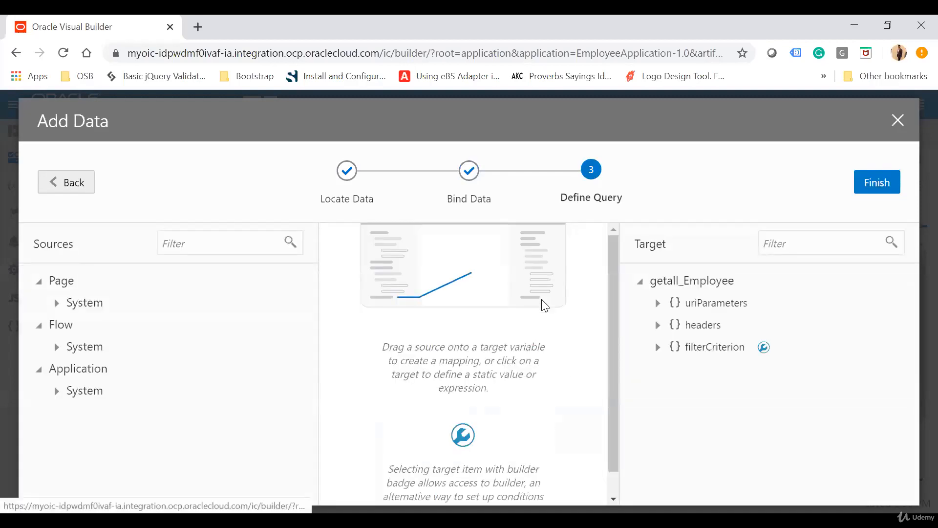
# Review the filterCriterion, uriParameters and headers targets of getall_Employee and finish adding the data without any mapping
pyautogui.click(657, 347)
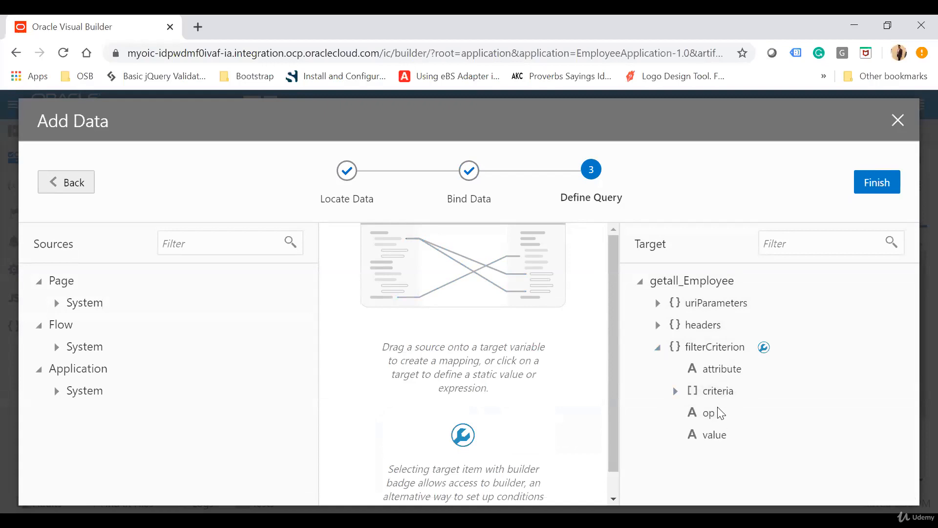
pyautogui.click(654, 302)
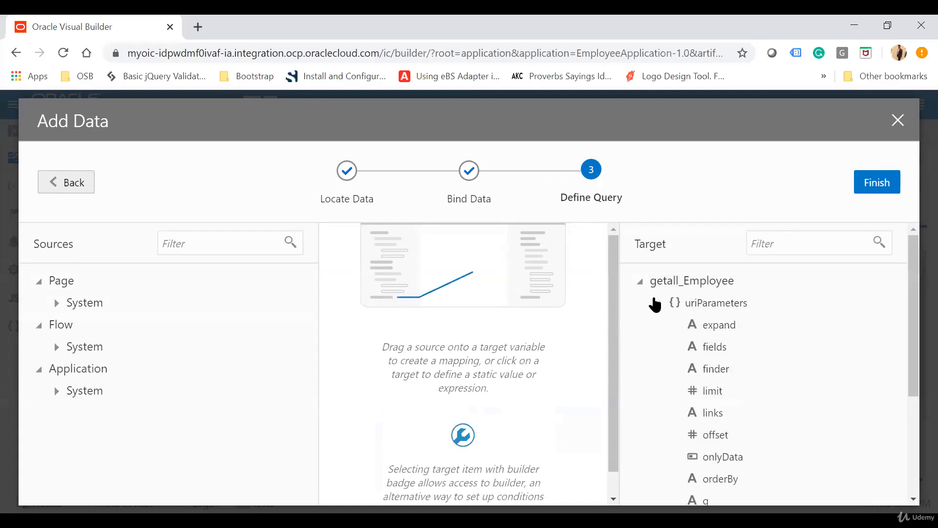
pyautogui.scroll(-2, 762, 438)
pyautogui.scroll(-1, 763, 438)
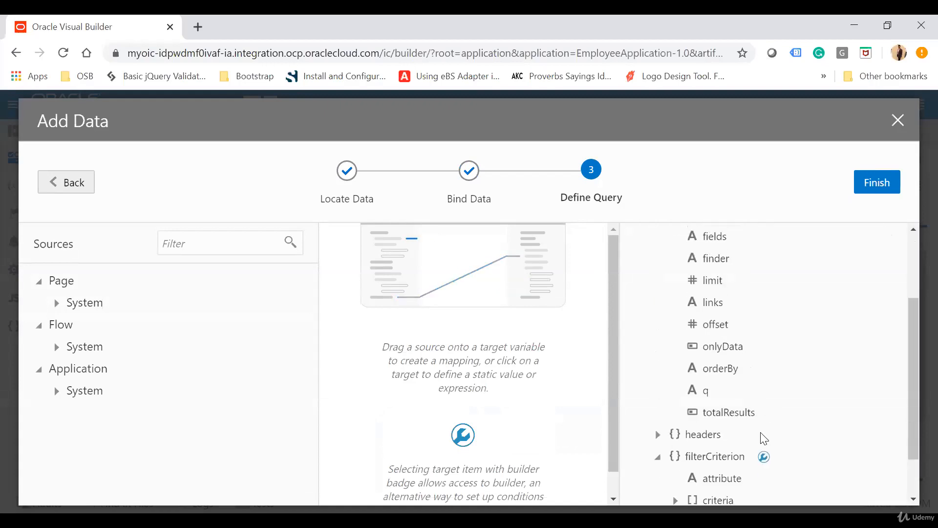
pyautogui.click(658, 436)
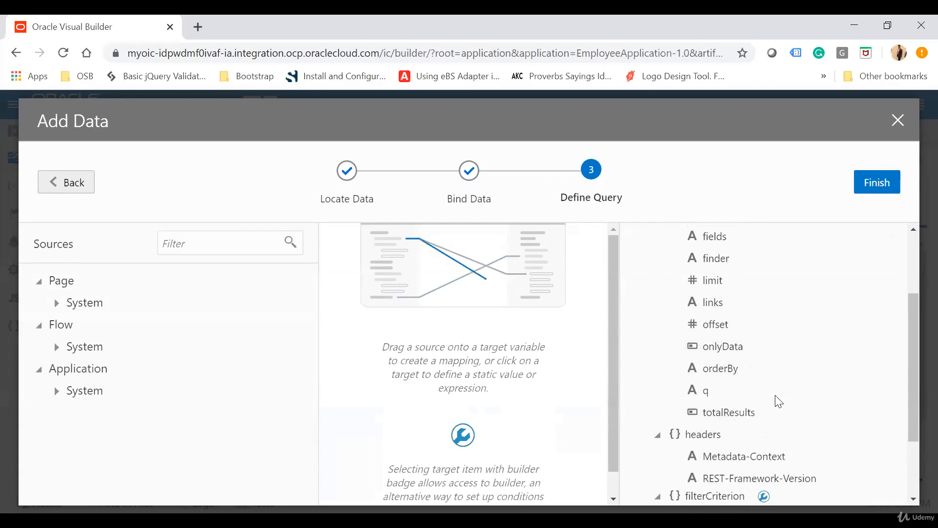
pyautogui.scroll(-2, 775, 398)
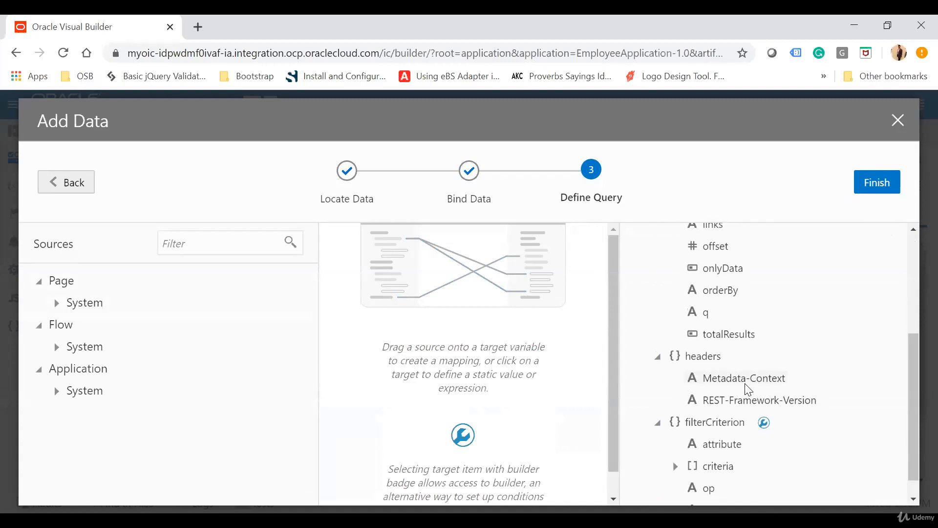
pyautogui.scroll(5, 746, 389)
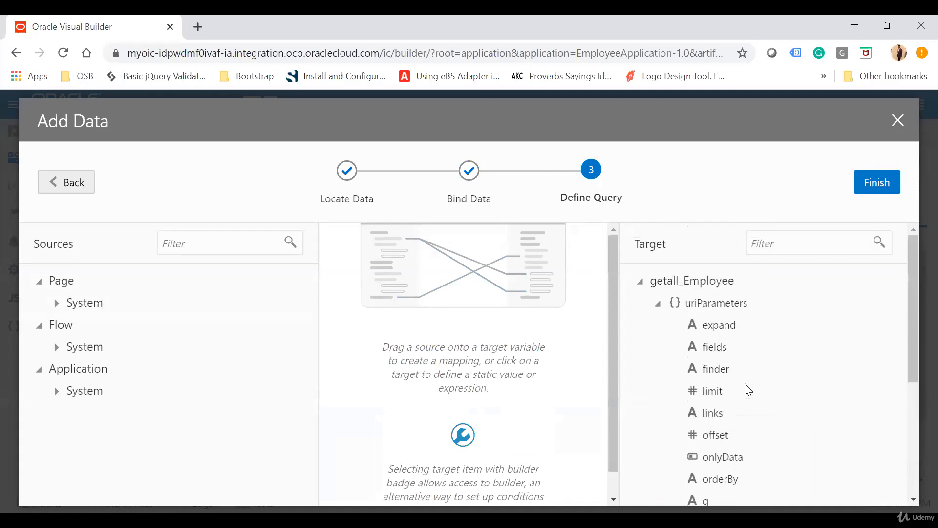
pyautogui.click(878, 184)
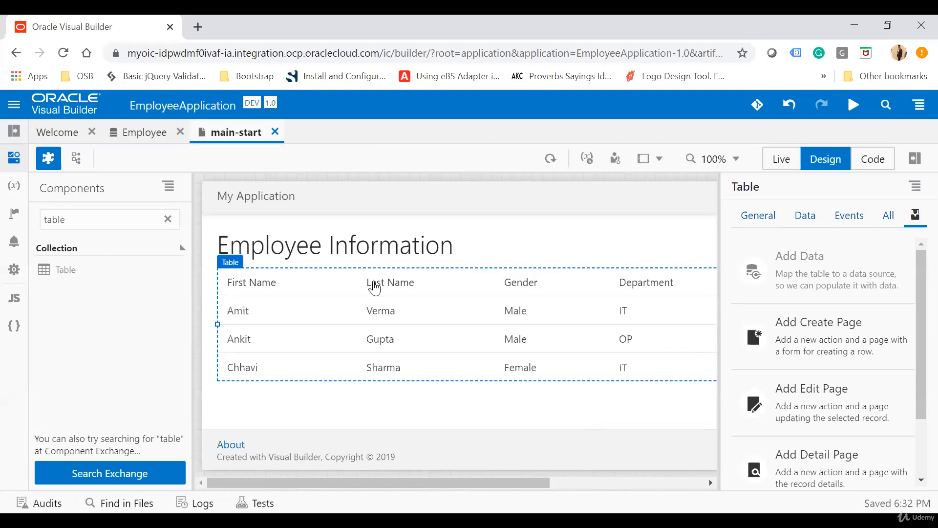
# Look over the populated table's columns, check the page in Live mode and return to Design mode
pyautogui.hscroll(3, 541, 298)
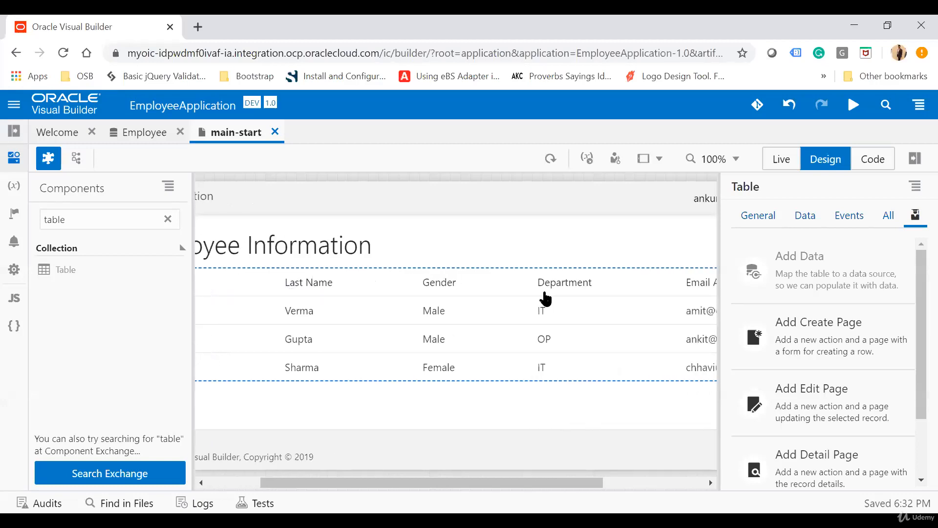
pyautogui.hscroll(-3, 541, 298)
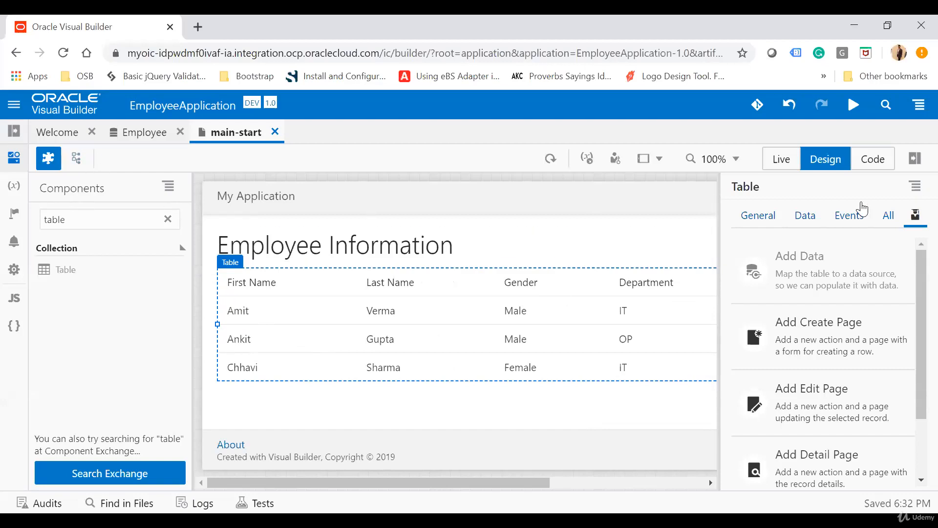
pyautogui.click(783, 161)
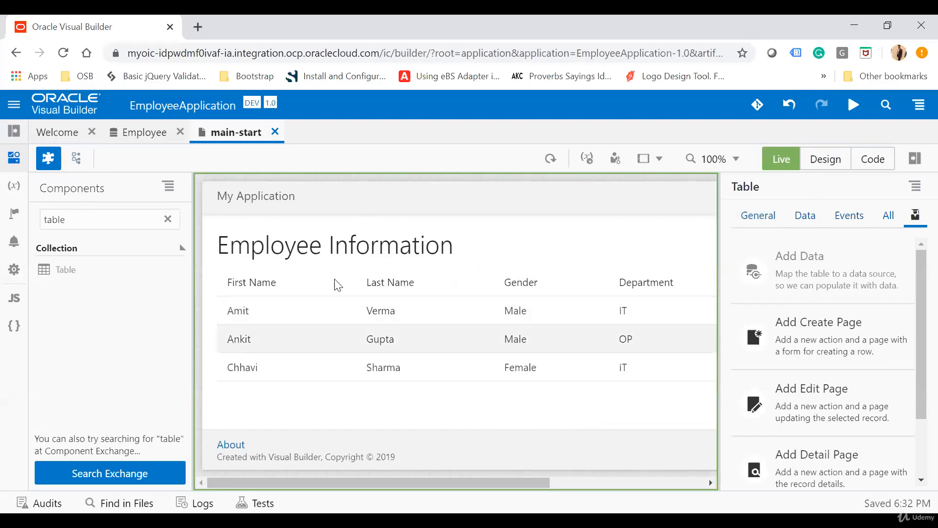
pyautogui.click(819, 165)
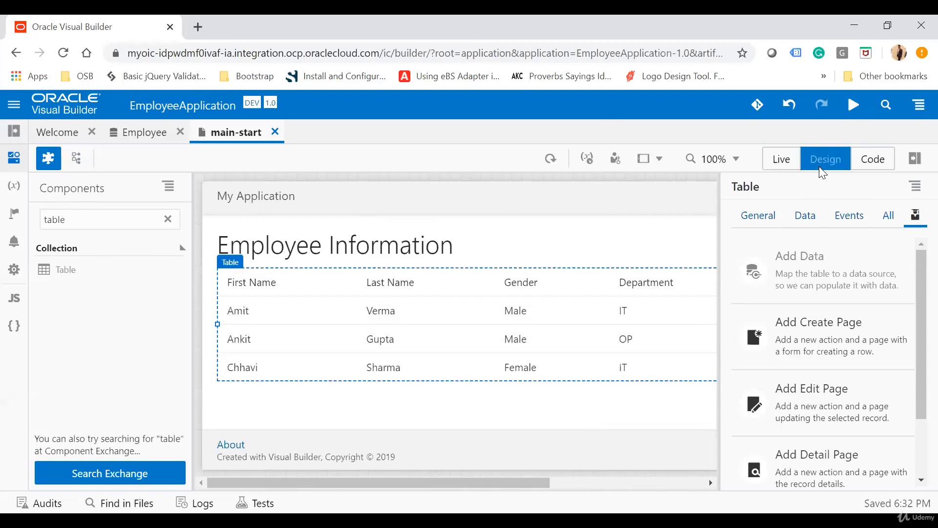
# Examine the main-start page's source code around the oj-table element and return to Design mode
pyautogui.click(875, 162)
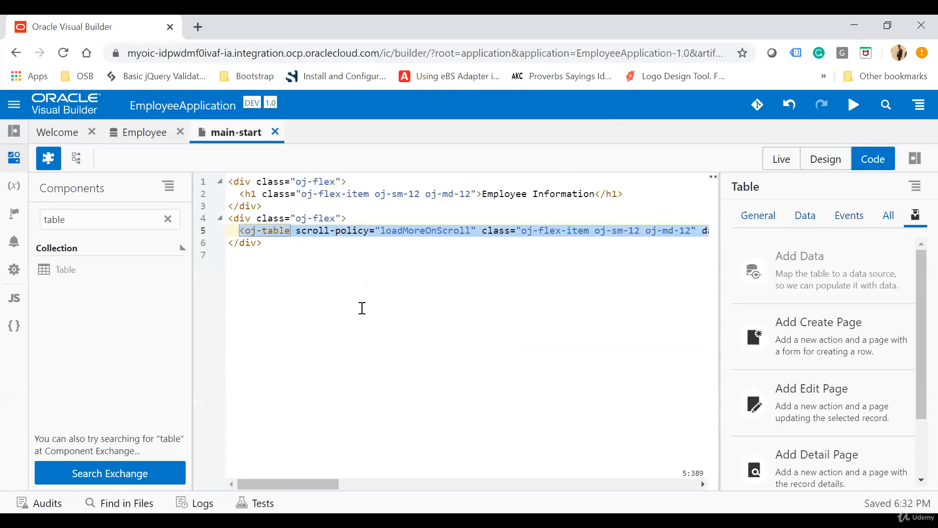
pyautogui.click(276, 238)
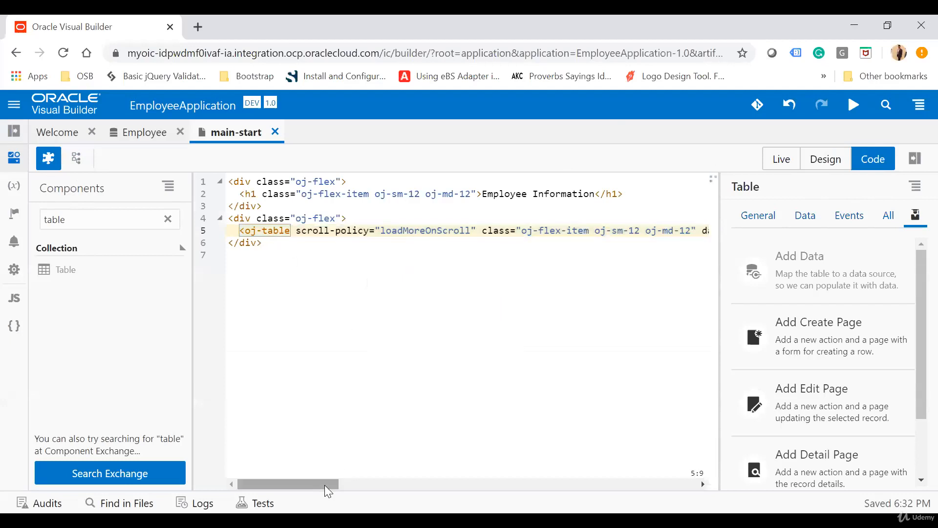
pyautogui.moveTo(335, 482); pyautogui.dragTo(309, 469)
pyautogui.doubleClick(525, 235)
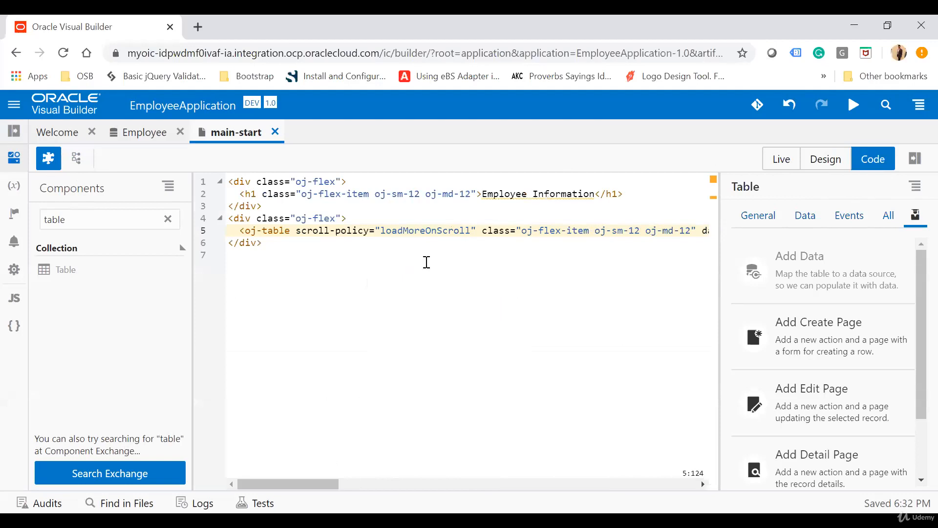
pyautogui.click(824, 159)
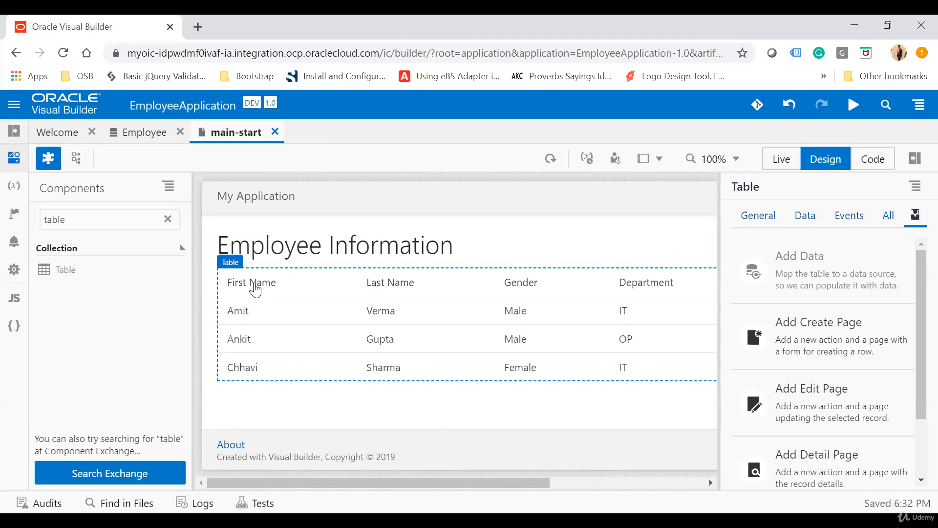
# Rename the table's First Name column header to "First" in the table's data properties
pyautogui.click(804, 215)
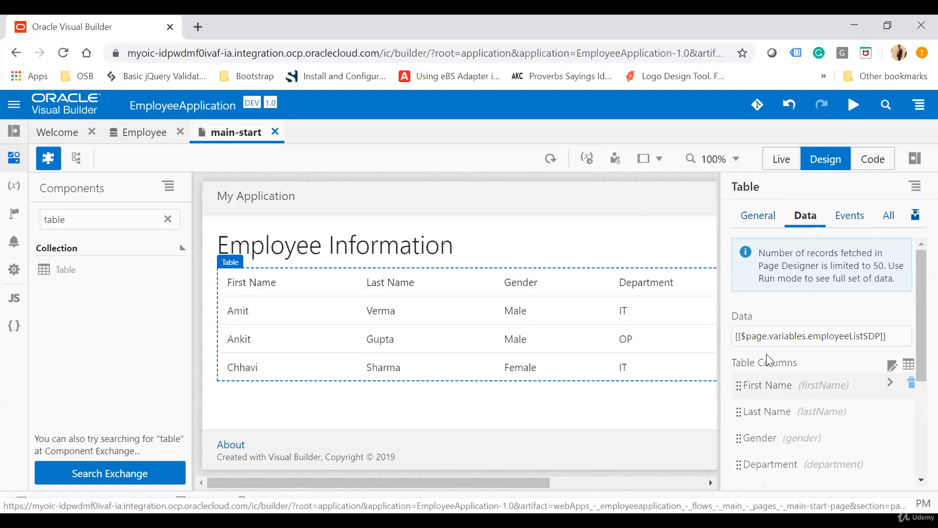
pyautogui.click(770, 387)
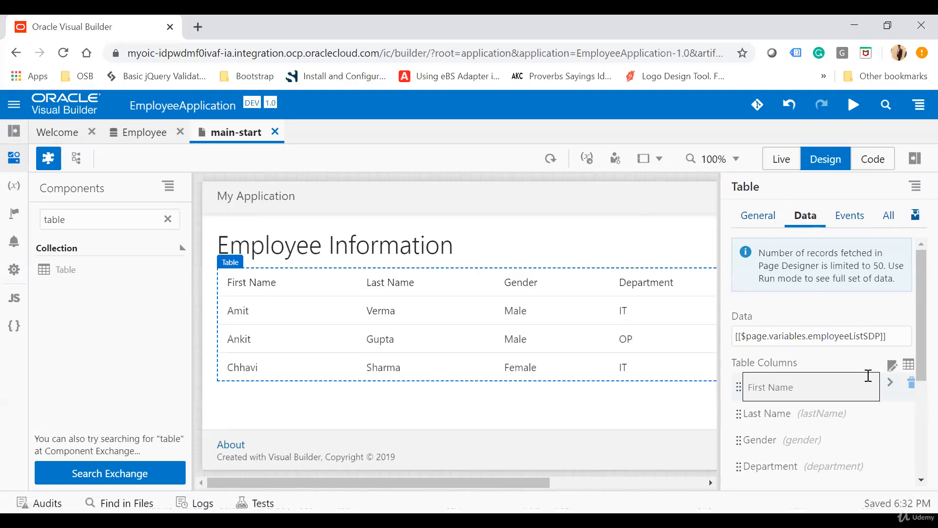
pyautogui.press('BackSpace')
pyautogui.press('BackSpace')
pyautogui.press('BackSpace')
pyautogui.press('BackSpace')
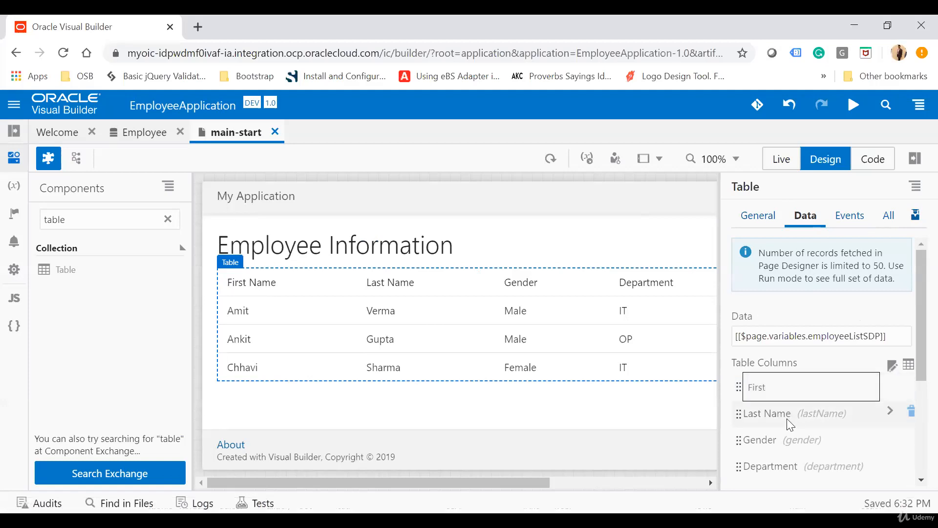
pyautogui.click(773, 410)
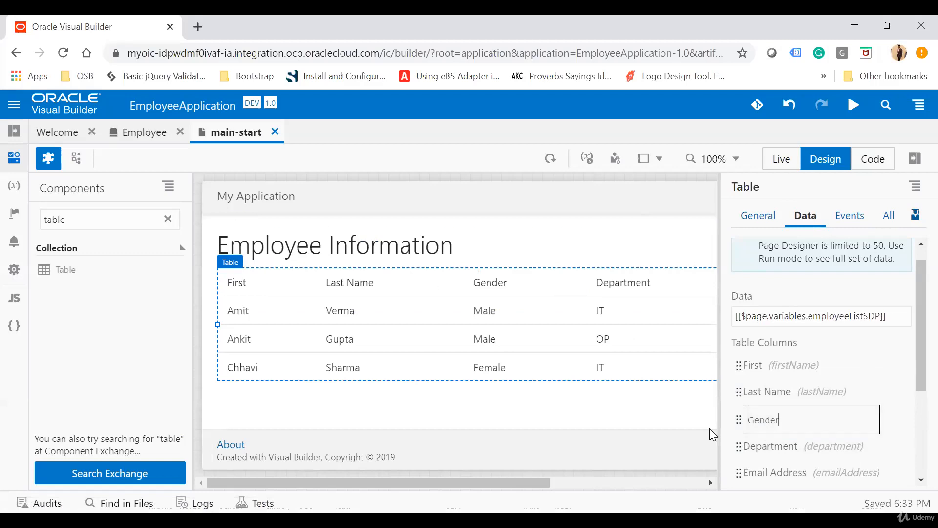
# Rename the table's Last Name column header to "Last"
pyautogui.click(781, 384)
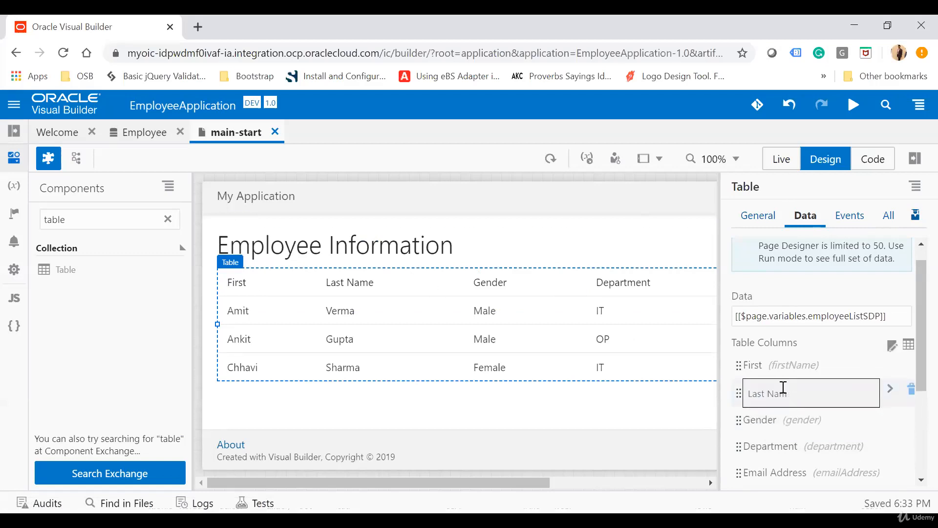
pyautogui.press('BackSpace')
pyautogui.press('BackSpace')
pyautogui.press('BackSpace')
pyautogui.press('BackSpace')
pyautogui.click(780, 443)
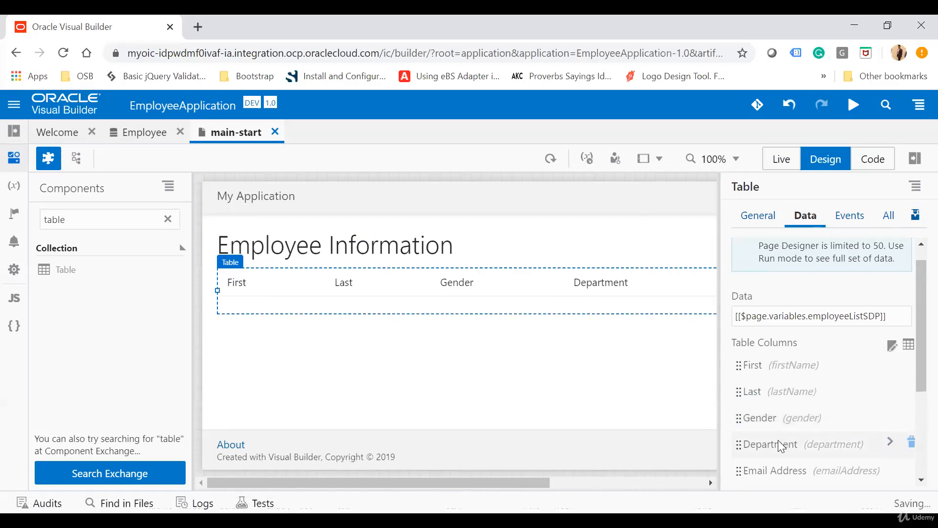
# Rename the table's First and Last column headers to "First Name" and "Last Name"
pyautogui.click(768, 366)
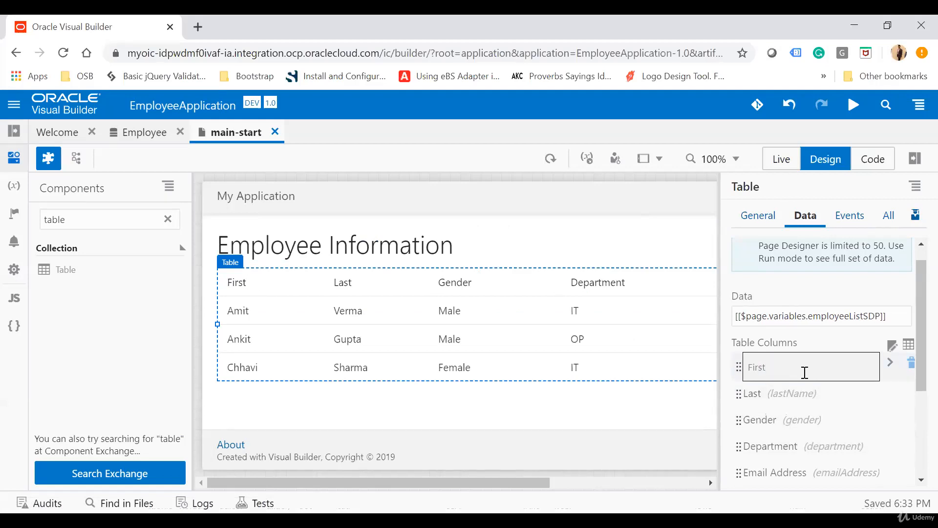
pyautogui.write('Name')
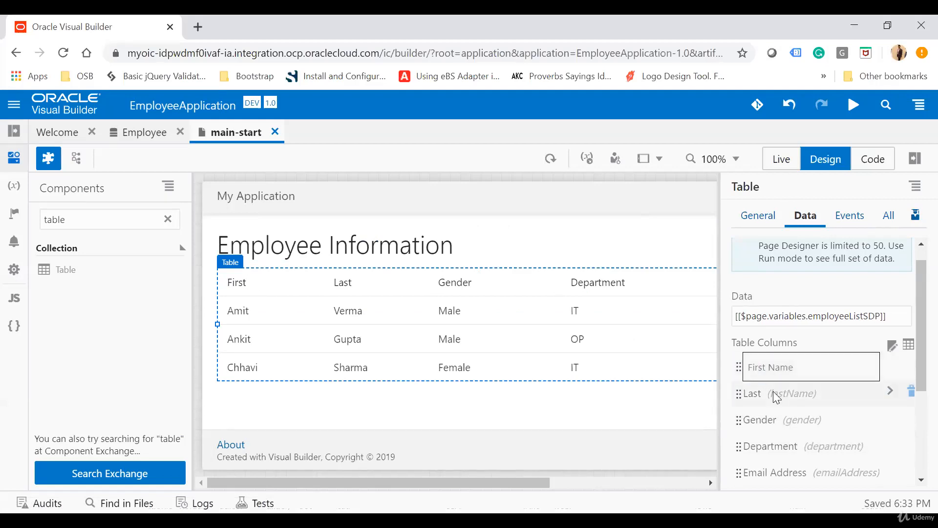
pyautogui.click(766, 394)
pyautogui.write('Name')
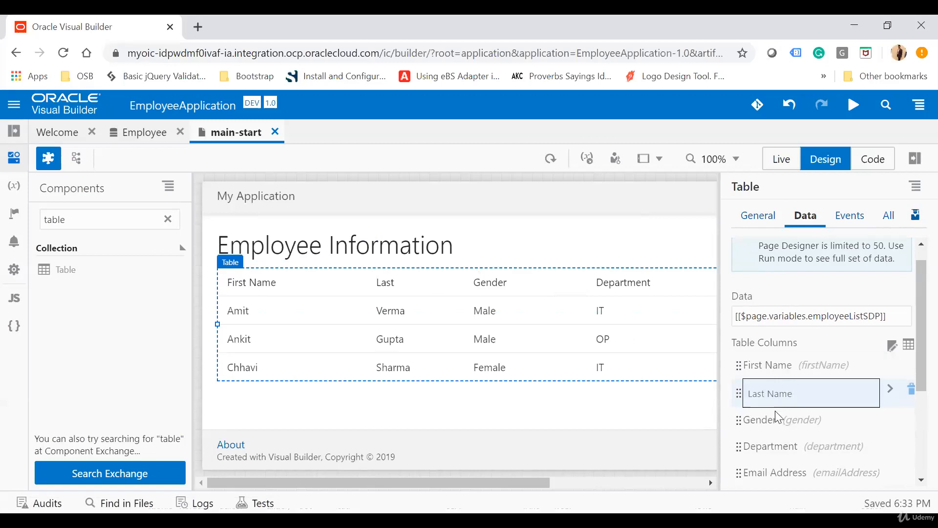
pyautogui.press('Return')
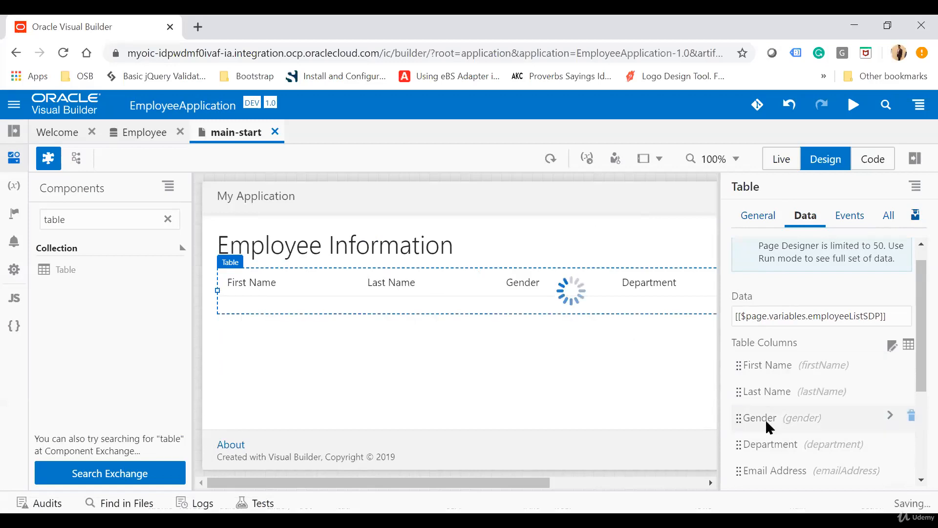
# Review the table's column list and the simple field columns available for it without changing the selection
pyautogui.scroll(-3, 765, 420)
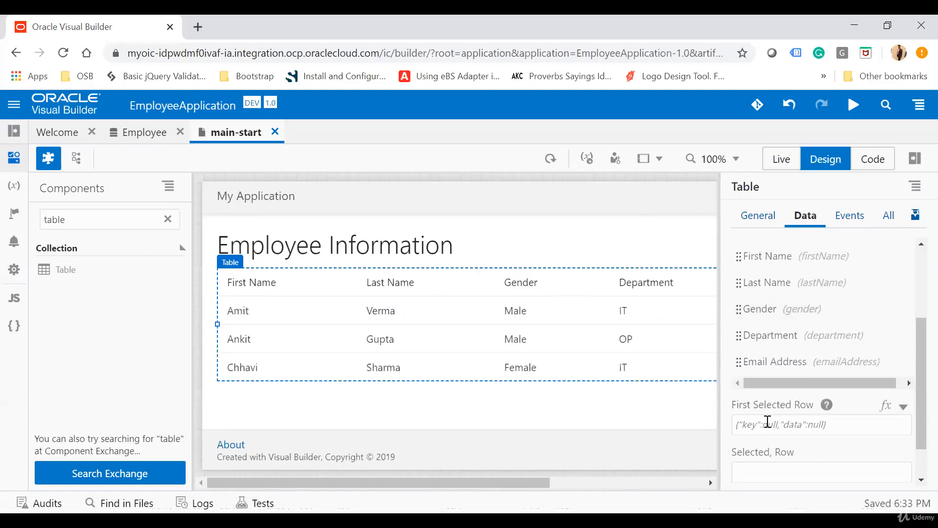
pyautogui.scroll(4, 765, 419)
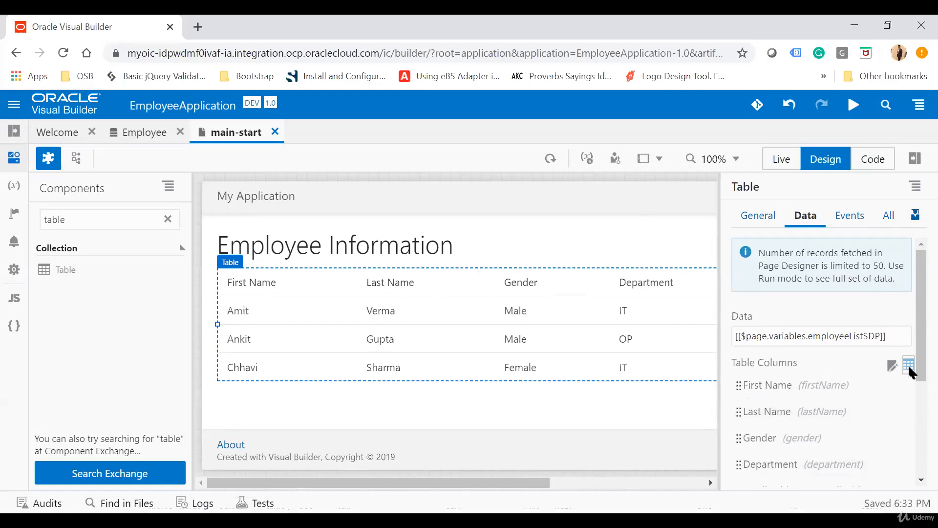
pyautogui.click(893, 366)
pyautogui.click(894, 367)
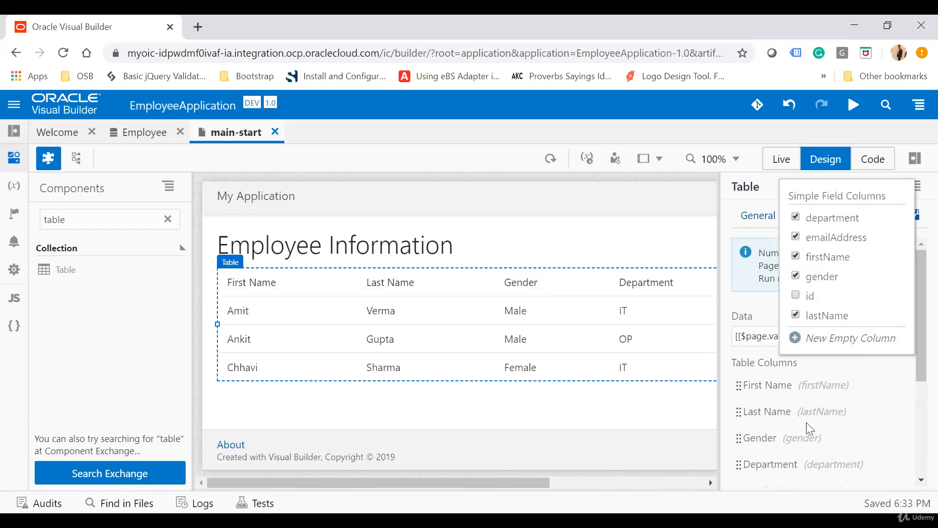
pyautogui.click(795, 463)
pyautogui.scroll(-3, 799, 466)
pyautogui.scroll(3, 796, 466)
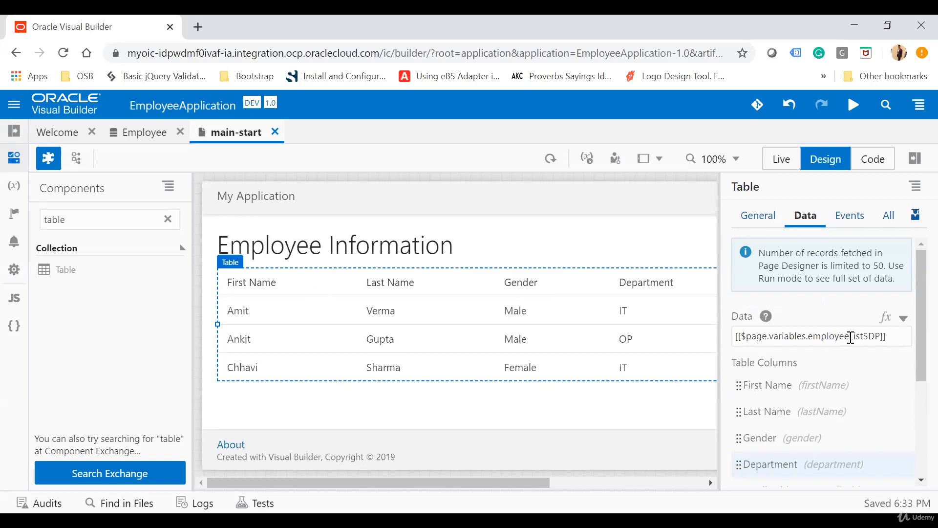
# Examine the page's employeeListSDP variable and the getallEmployeeResponse type's endpoint structure, and return to the page designer
pyautogui.moveTo(863, 336); pyautogui.dragTo(878, 337)
pyautogui.click(15, 191)
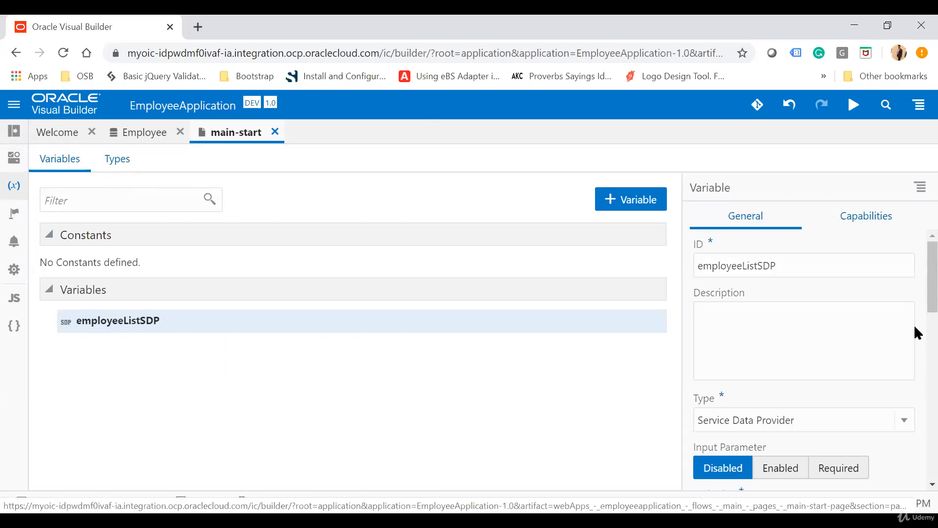
pyautogui.scroll(-3, 735, 398)
pyautogui.scroll(-4, 816, 419)
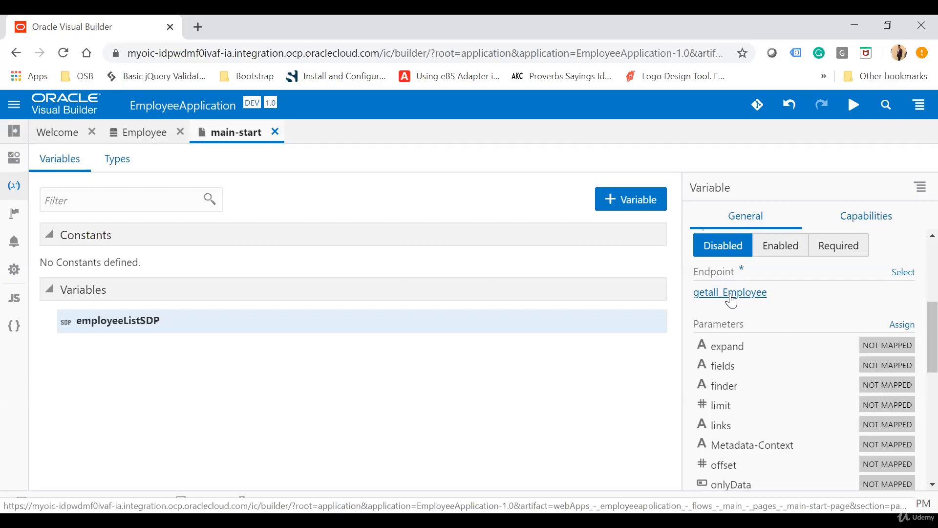
pyautogui.scroll(5, 730, 300)
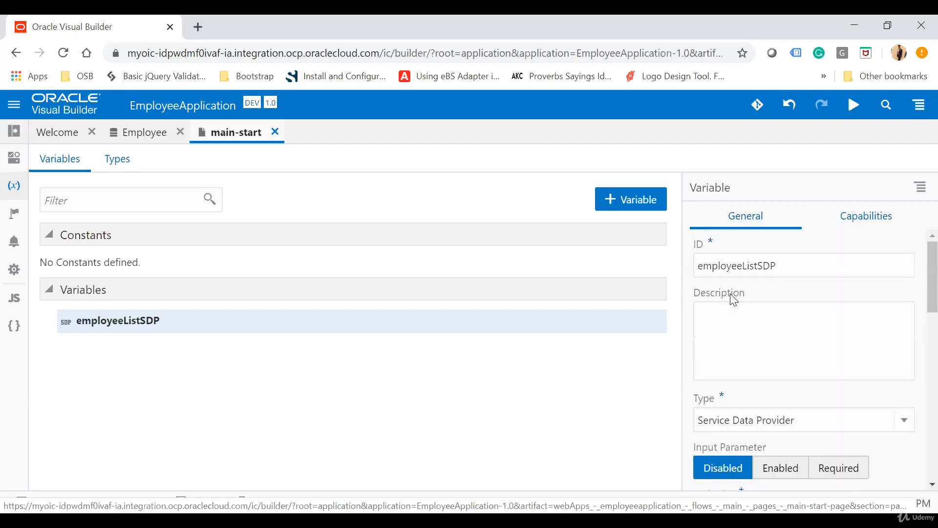
pyautogui.click(112, 169)
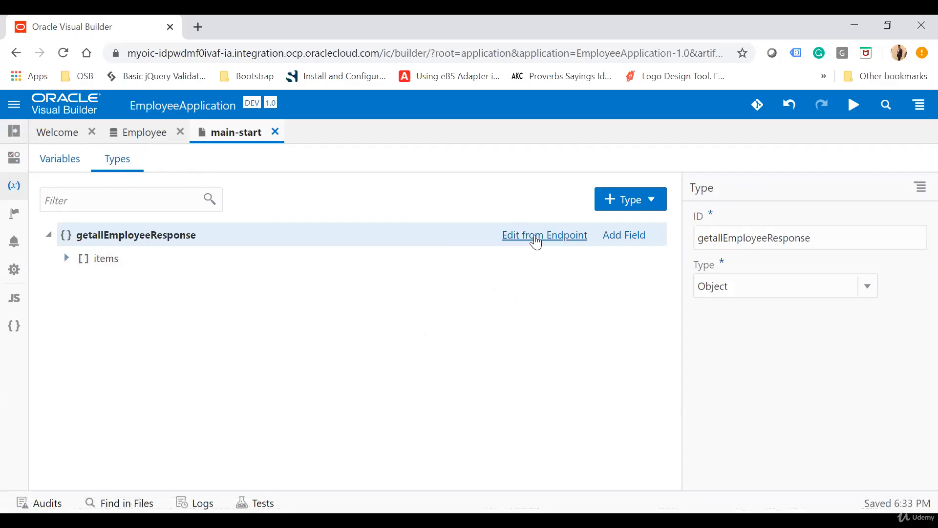
pyautogui.click(536, 240)
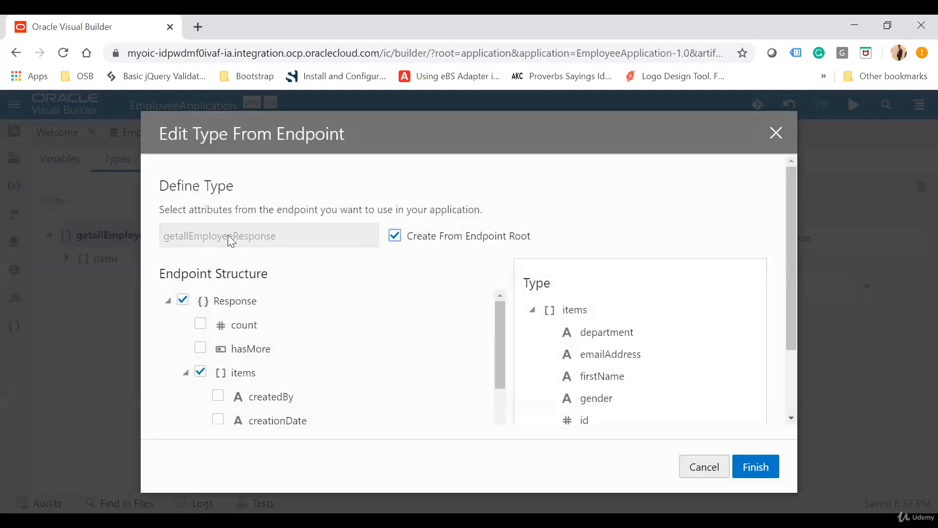
pyautogui.click(774, 132)
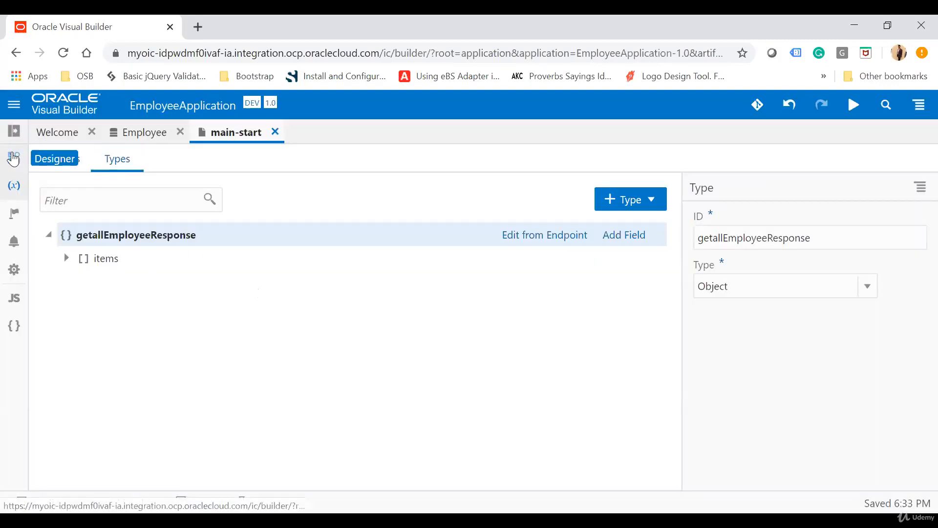
pyautogui.click(14, 158)
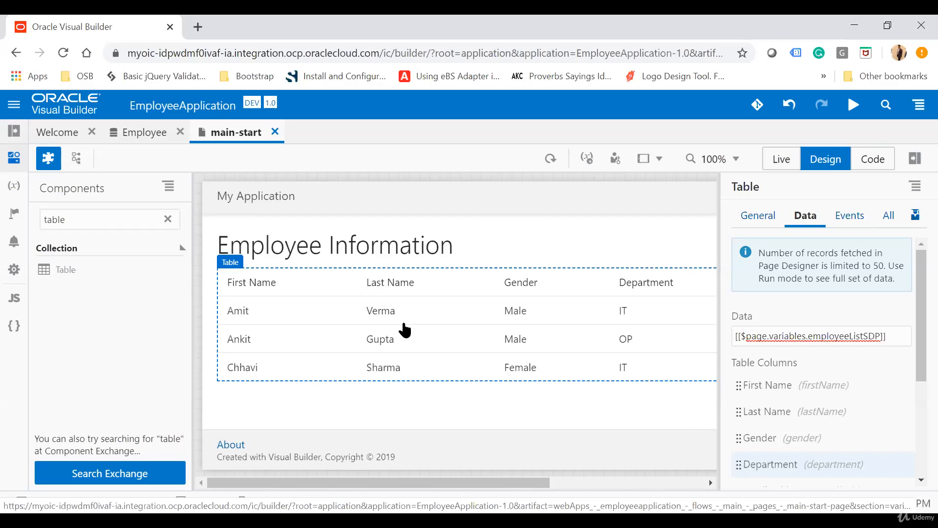
# Look over the table's general properties and its quick start options for create, edit, detail and delete
pyautogui.click(758, 215)
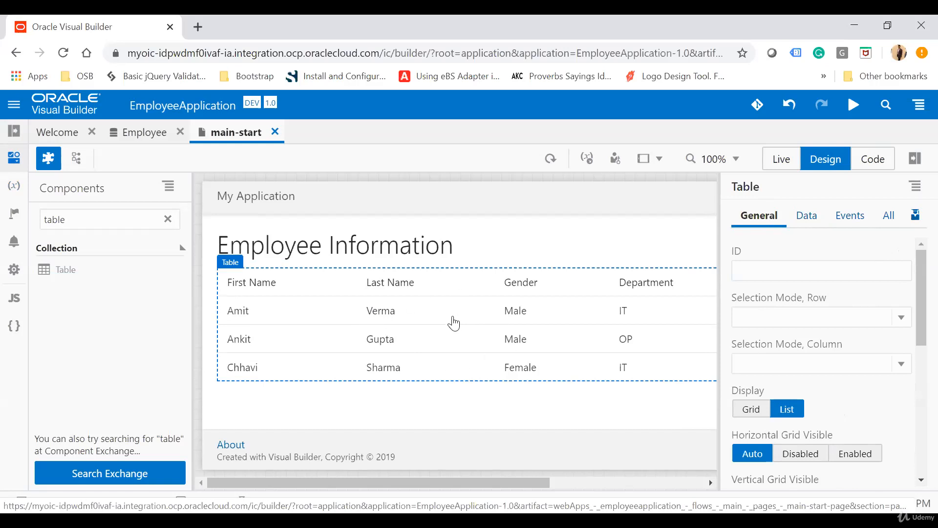
pyautogui.click(915, 218)
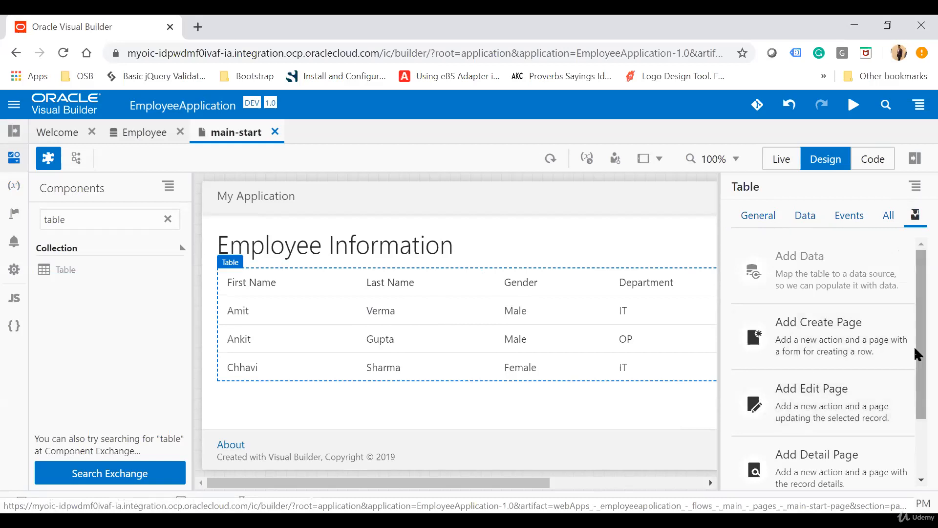
pyautogui.scroll(-1, 913, 345)
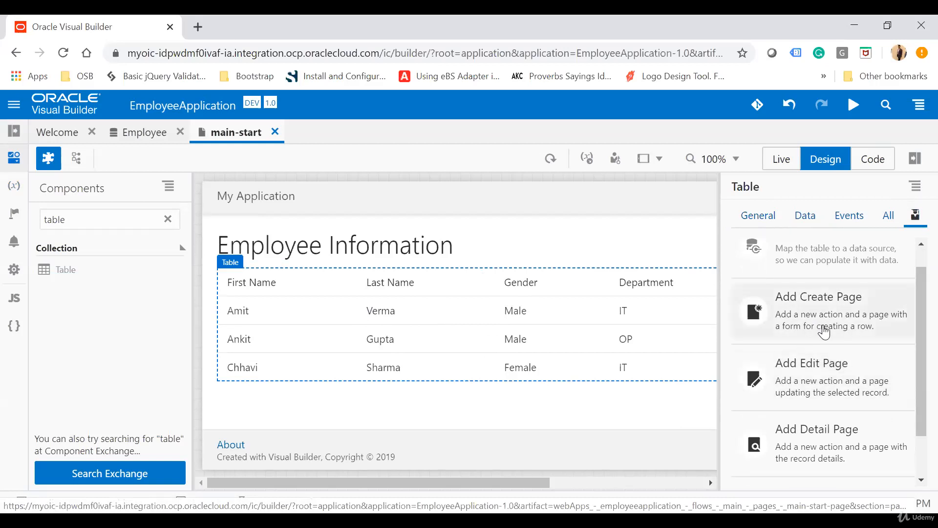
pyautogui.scroll(-2, 830, 388)
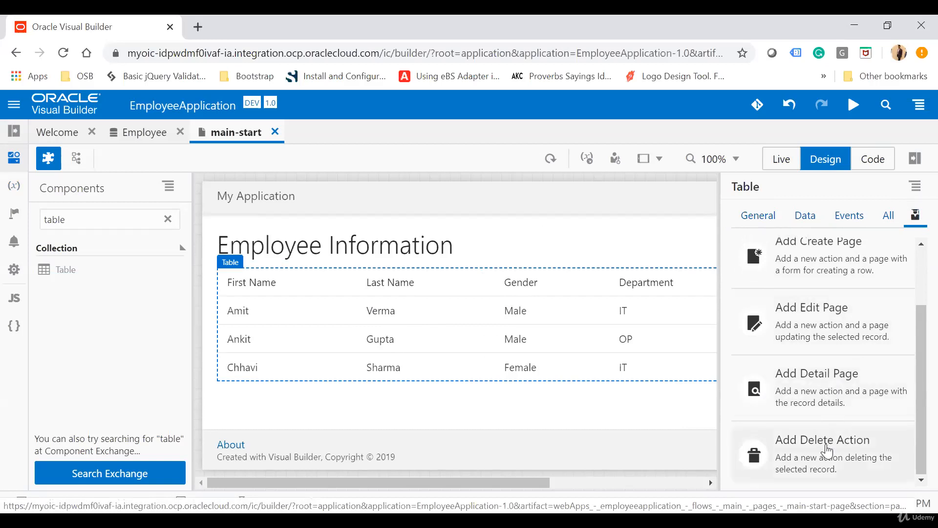
pyautogui.scroll(2, 820, 332)
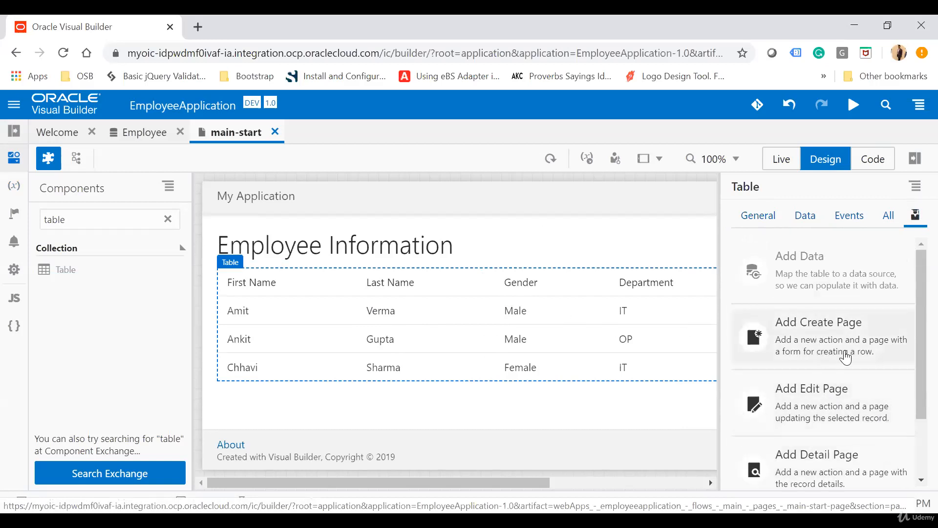
# Start adding a create page for the table with the Employee business object as its data source
pyautogui.click(807, 343)
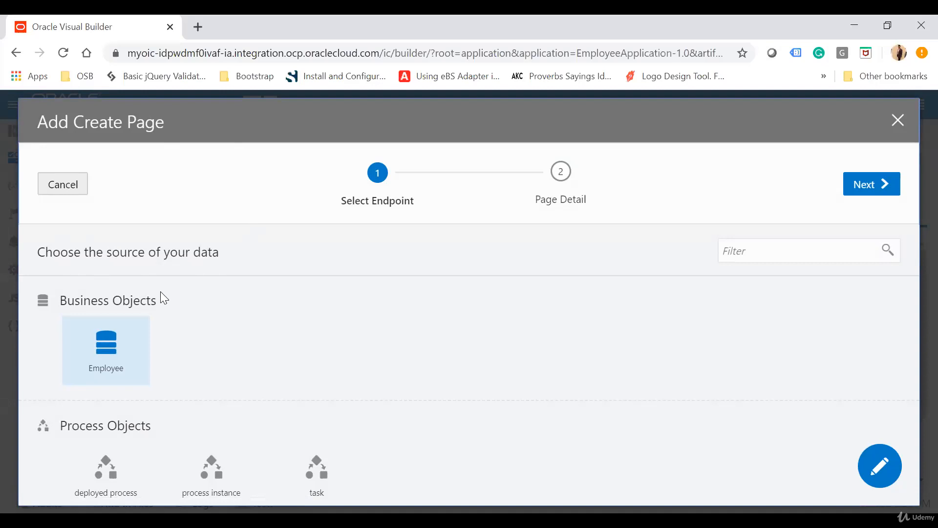
pyautogui.click(107, 355)
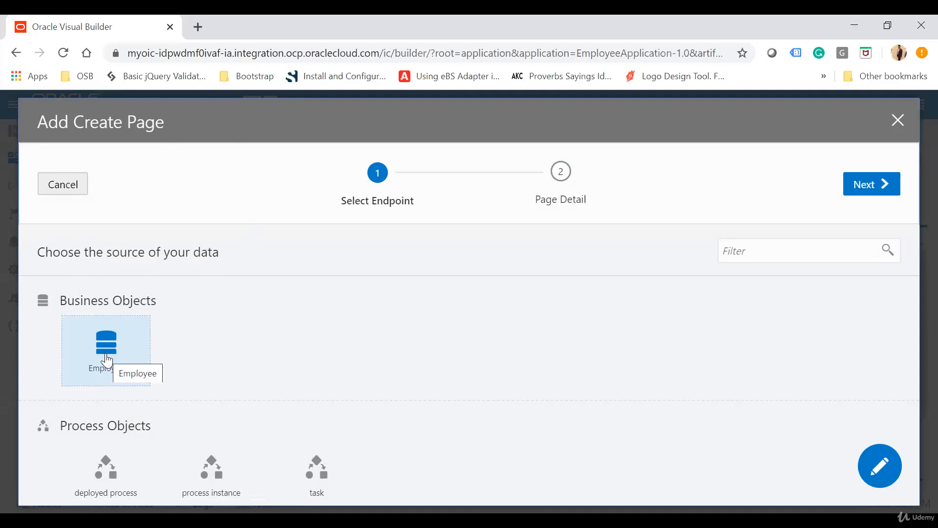
pyautogui.click(869, 184)
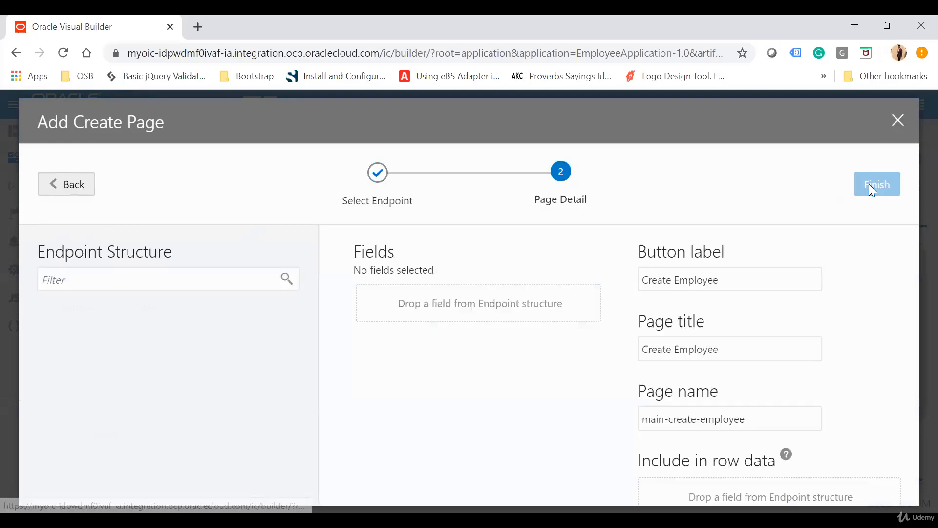
# Include the firstName, lastName, gender, department and emailAddress fields in the create page's form
pyautogui.scroll(-1, 144, 397)
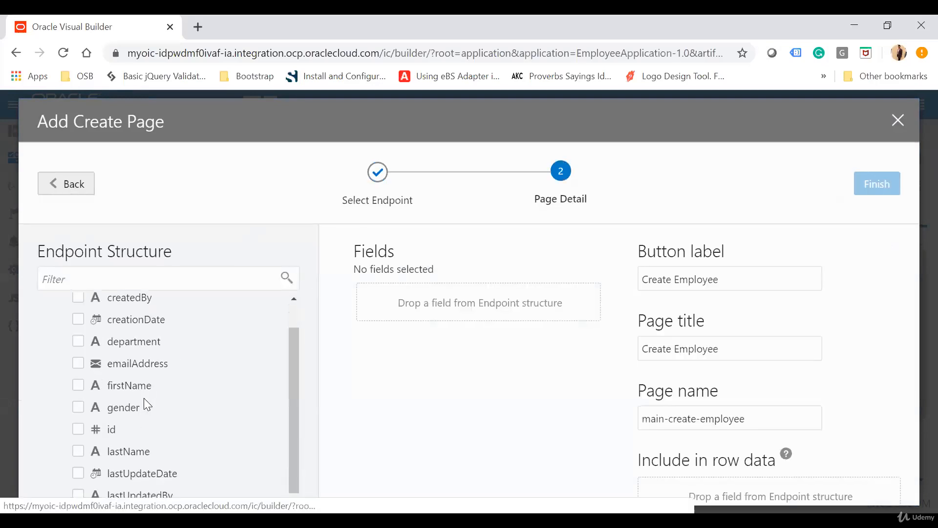
pyautogui.click(76, 384)
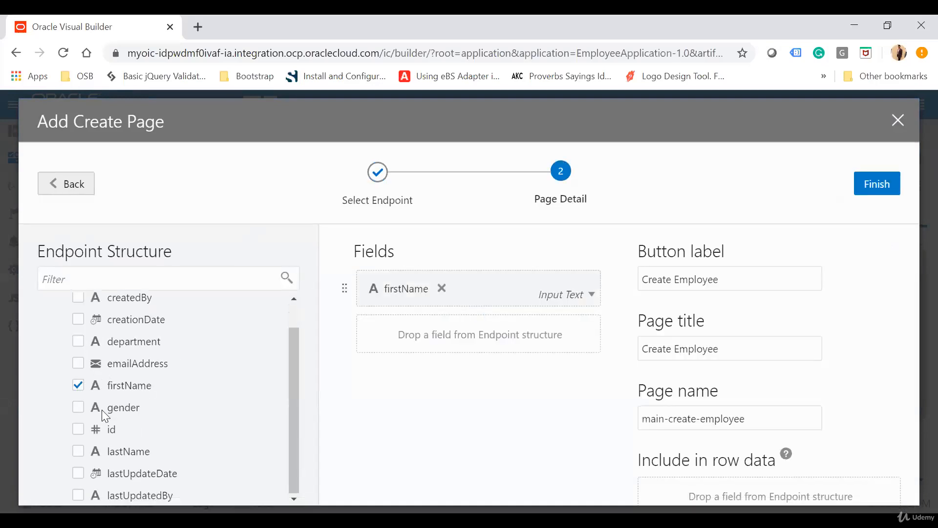
pyautogui.click(78, 450)
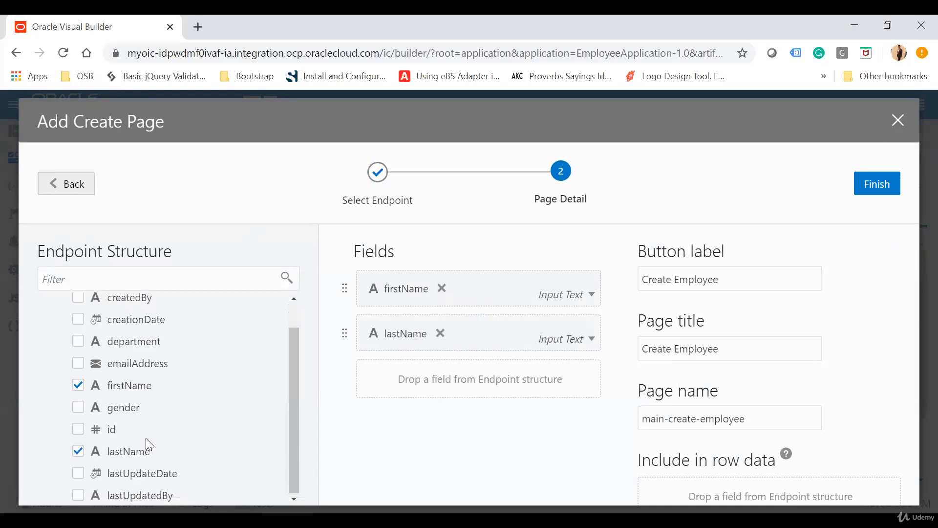
pyautogui.click(77, 407)
pyautogui.click(78, 341)
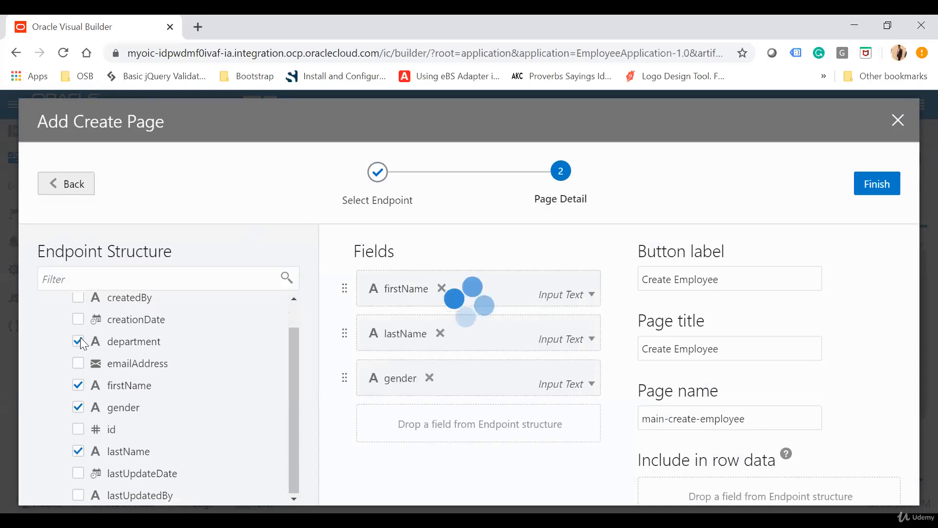
pyautogui.click(78, 364)
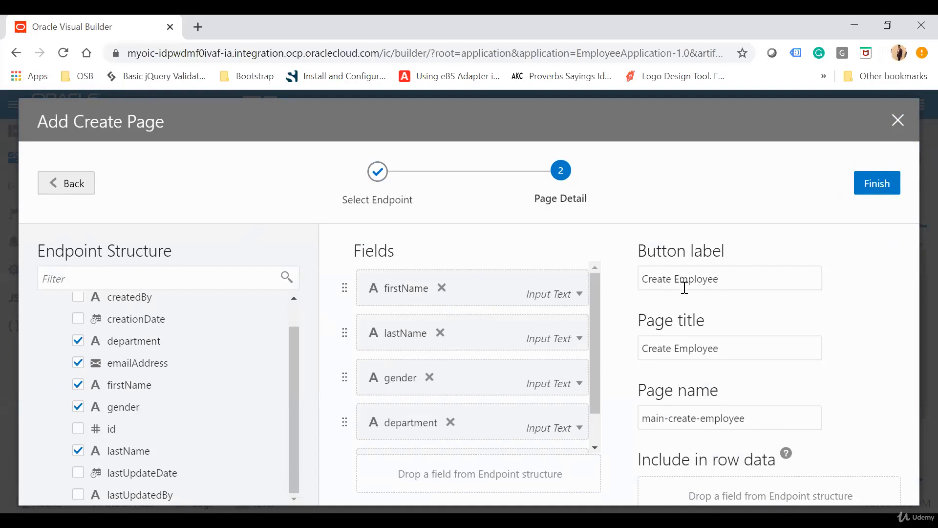
# Set the create page's button label to "On-Board Employee", keep the default page title and page name, and finish adding the page
pyautogui.moveTo(737, 280); pyautogui.dragTo(571, 271)
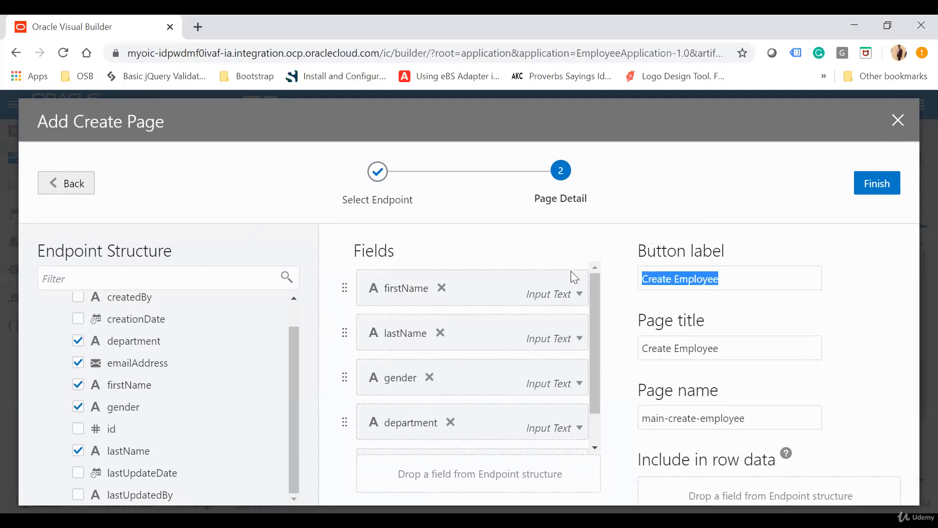
pyautogui.write('On-B')
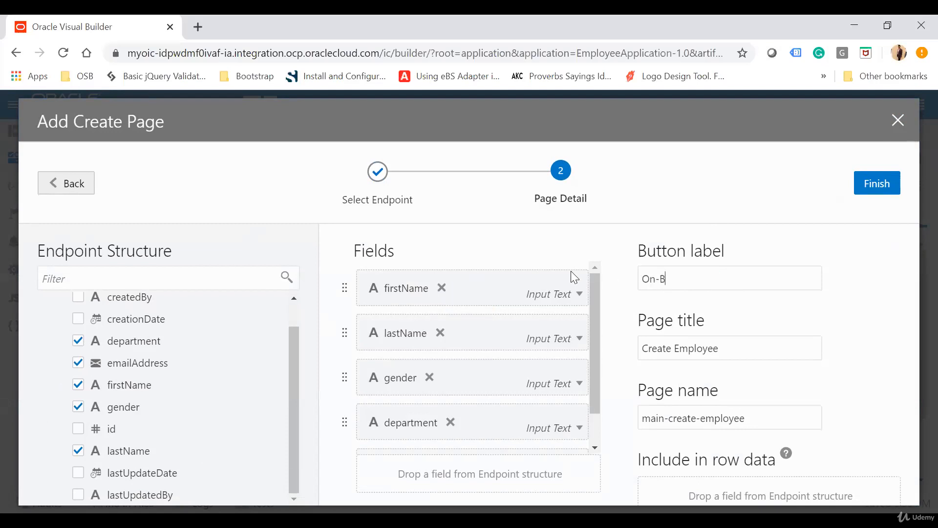
pyautogui.write('oard Employee')
pyautogui.doubleClick(661, 347)
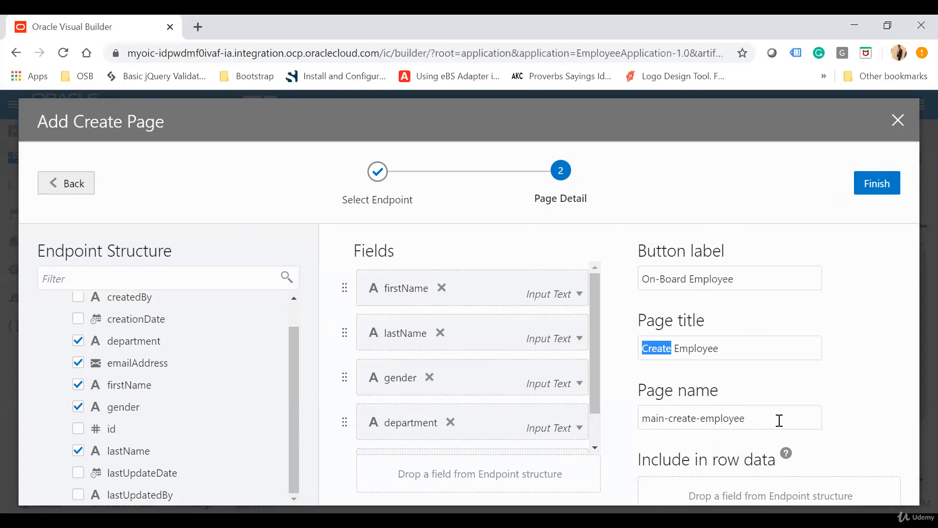
pyautogui.moveTo(767, 423); pyautogui.dragTo(618, 428)
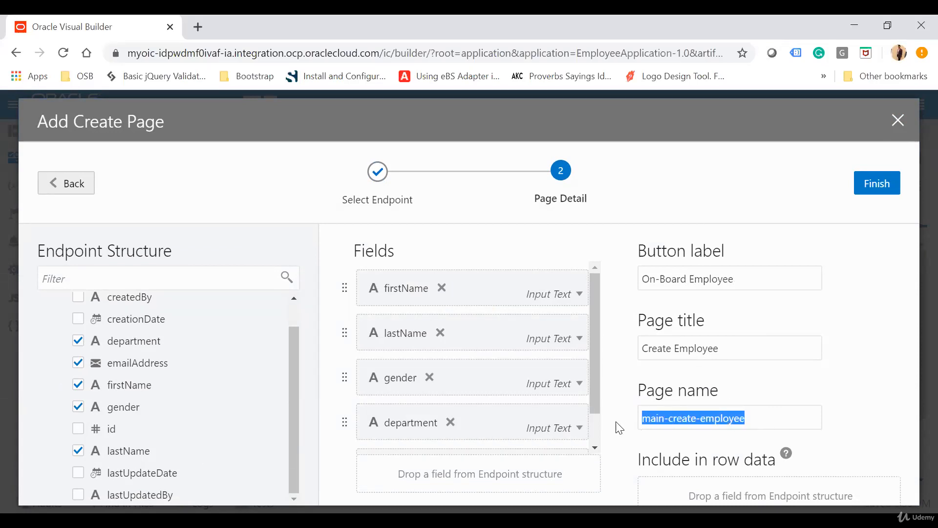
pyautogui.click(874, 184)
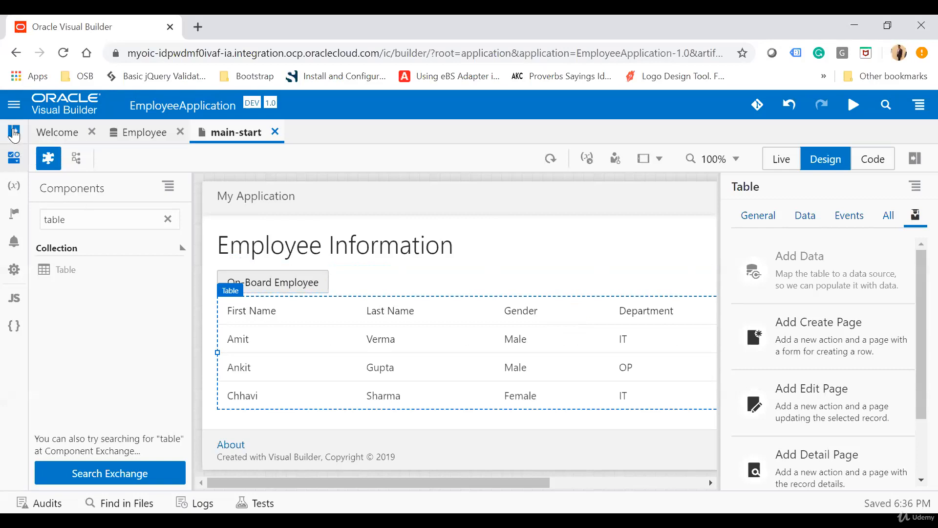
# Open the main-create-employee page from the web app's main flow and look over its form
pyautogui.click(14, 133)
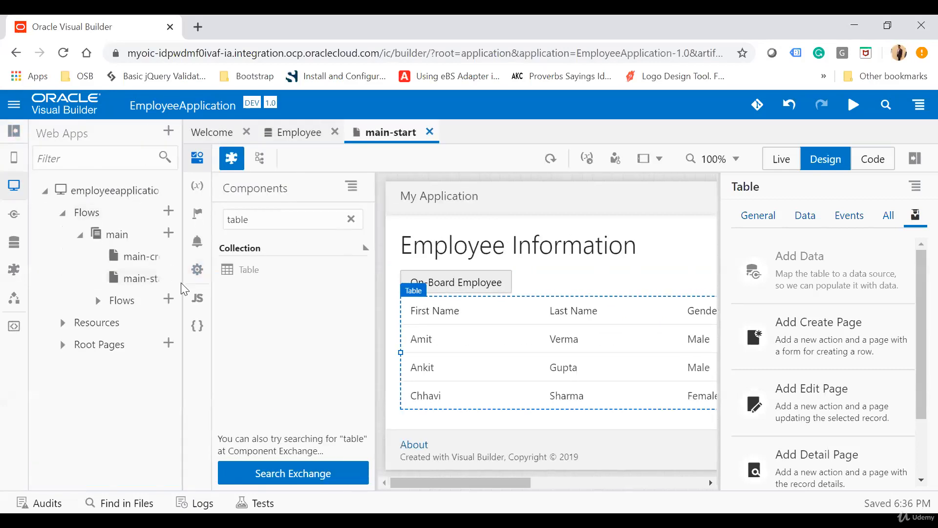
pyautogui.click(197, 296)
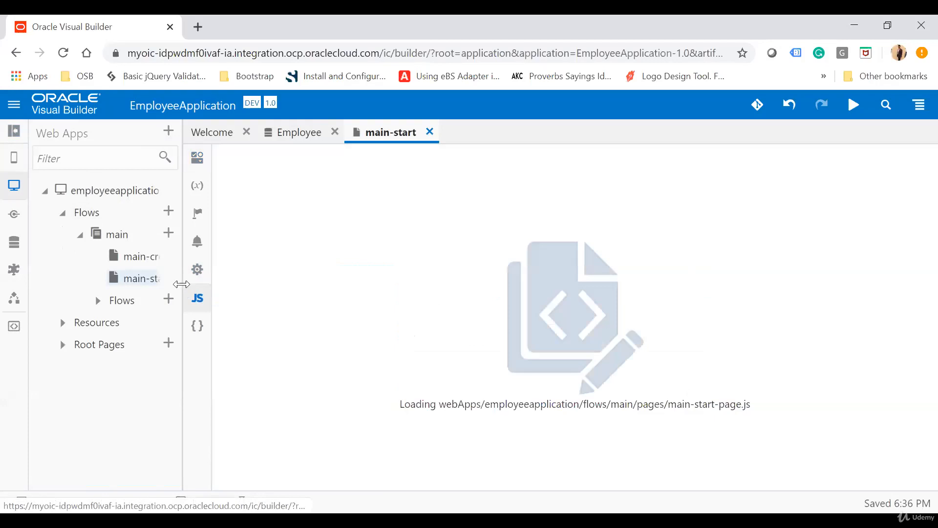
pyautogui.moveTo(183, 280); pyautogui.dragTo(345, 256)
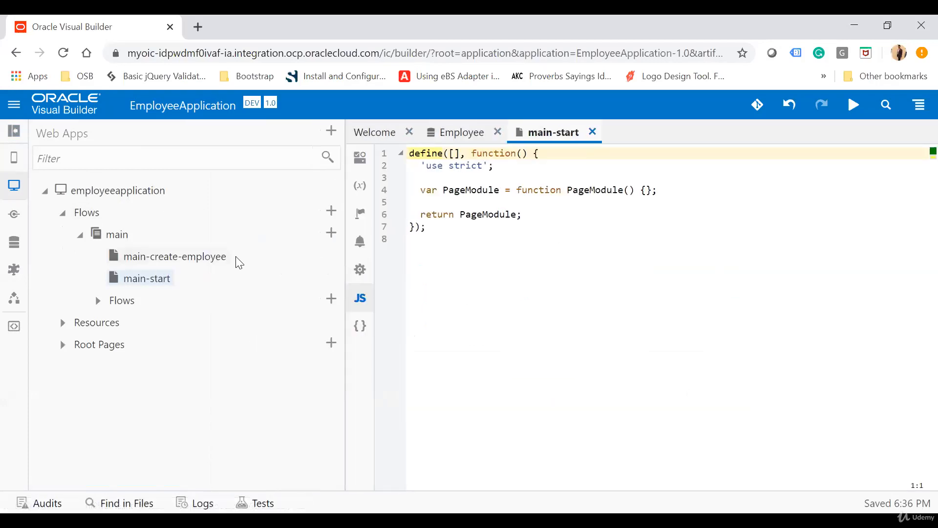
pyautogui.click(187, 259)
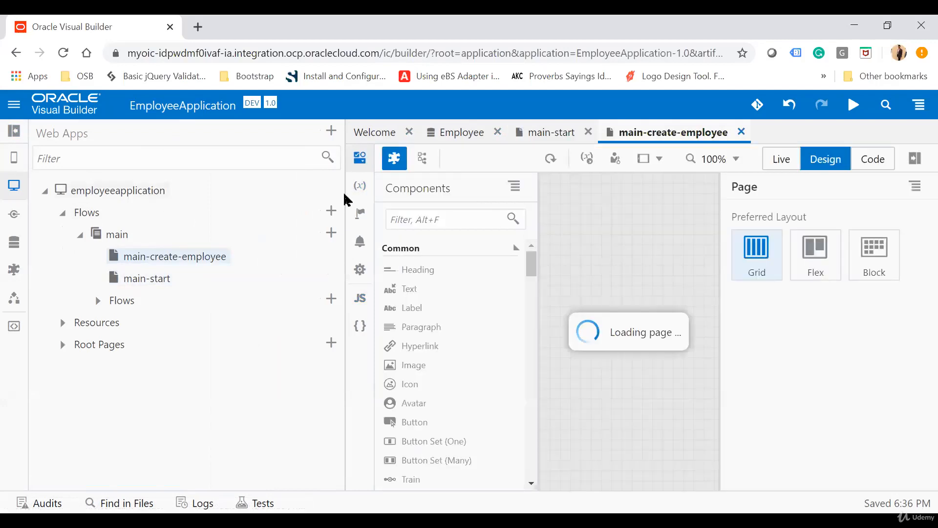
pyautogui.click(18, 135)
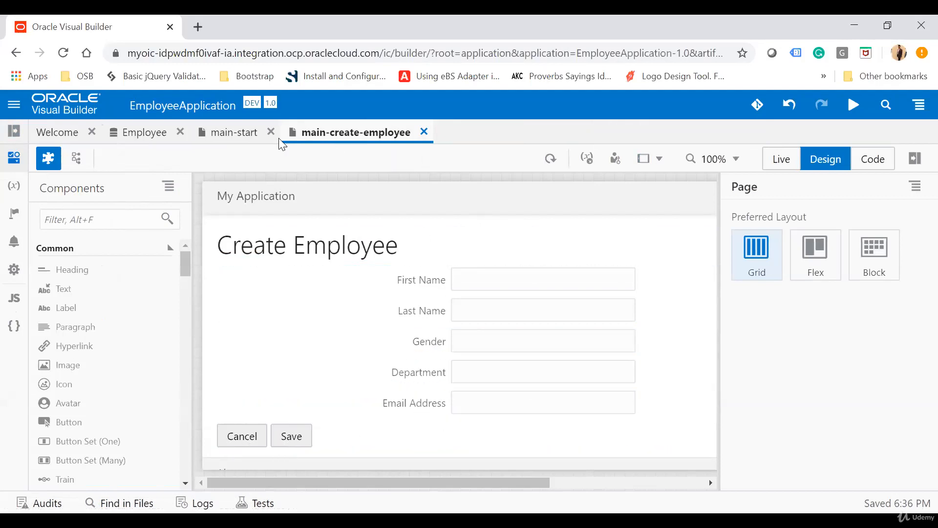
# Start adding an edit page for the main-start table with Employee as both the read and update endpoint
pyautogui.click(220, 137)
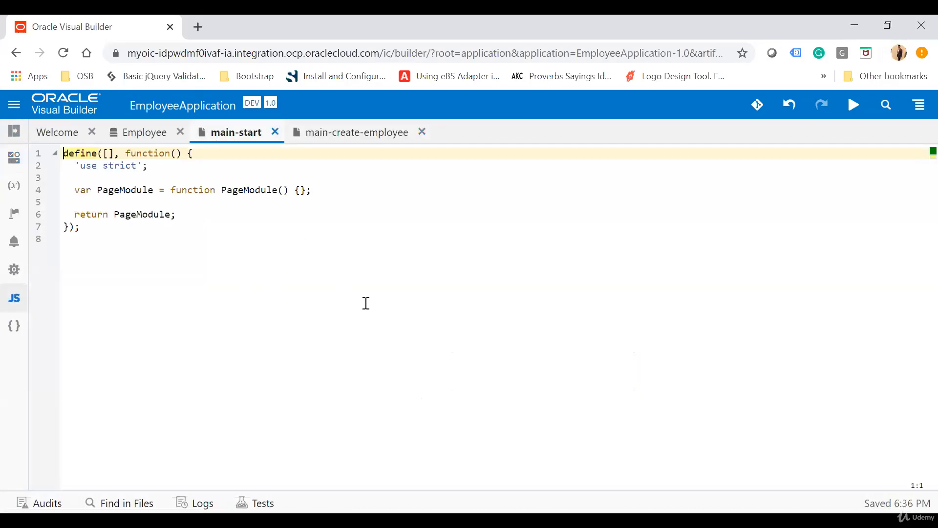
pyautogui.click(14, 157)
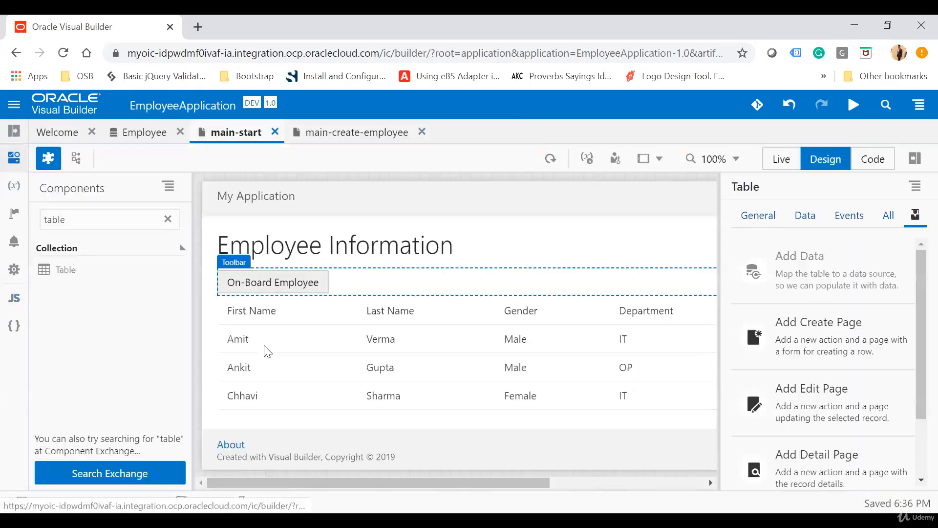
pyautogui.click(464, 405)
pyautogui.click(913, 215)
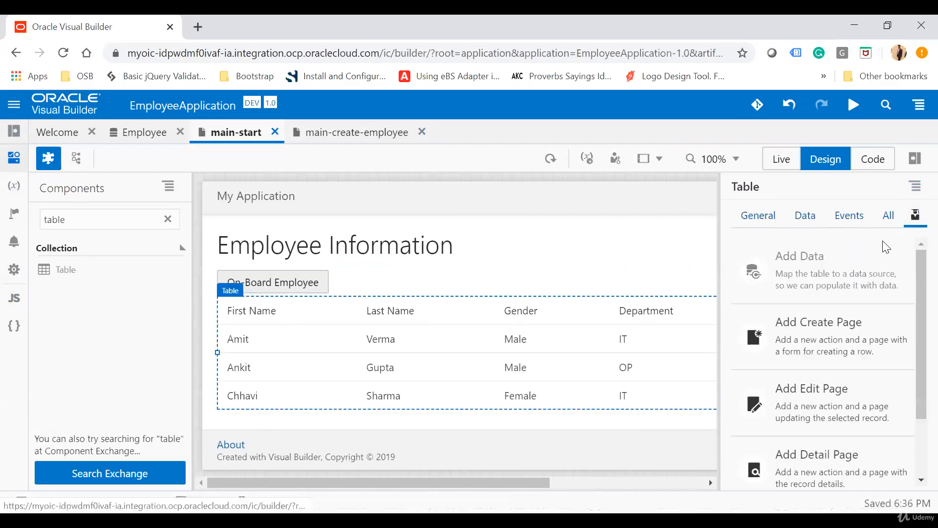
pyautogui.scroll(-1, 830, 376)
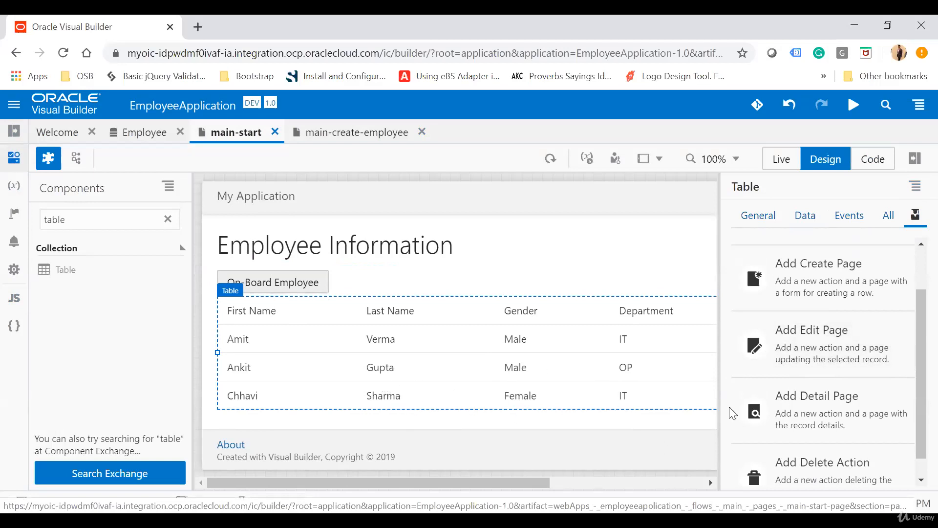
pyautogui.click(819, 346)
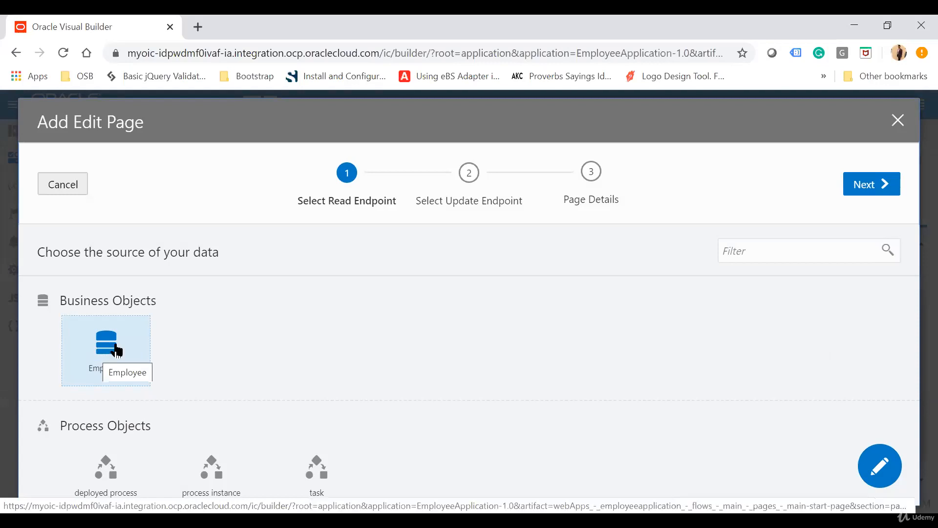
pyautogui.click(887, 188)
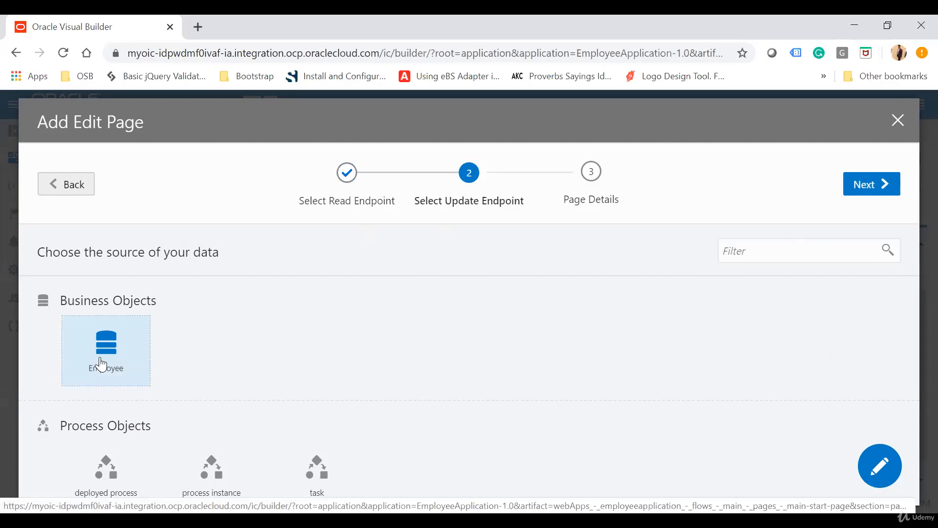
pyautogui.click(865, 186)
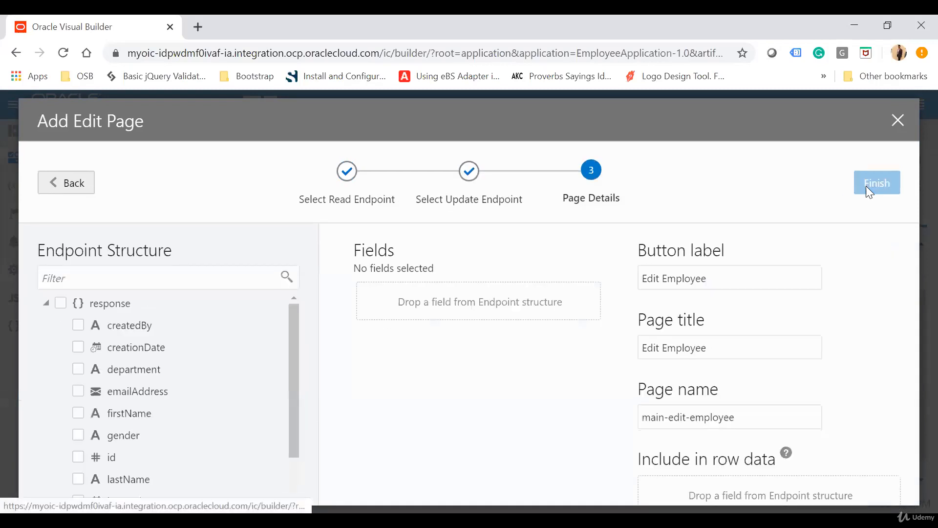
# Include the firstName, lastName and department fields in the edit page's form
pyautogui.scroll(-1, 207, 384)
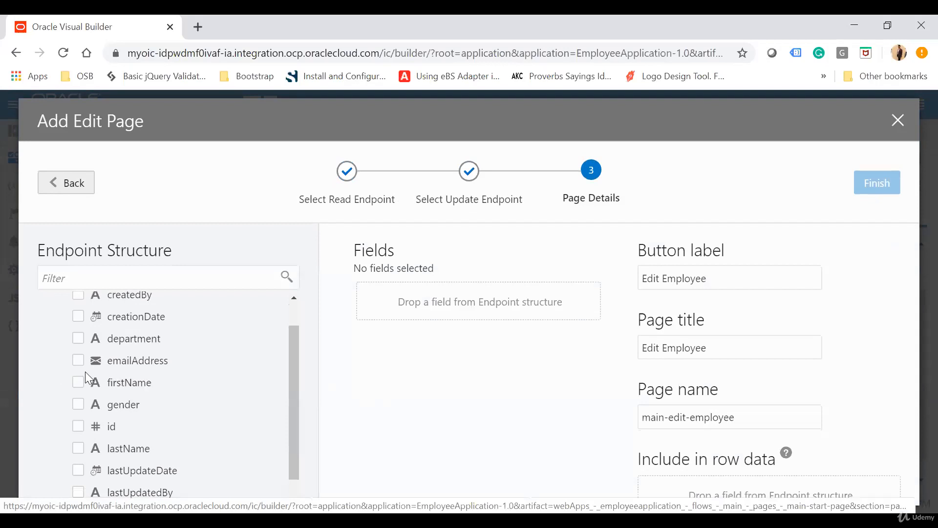
pyautogui.click(78, 383)
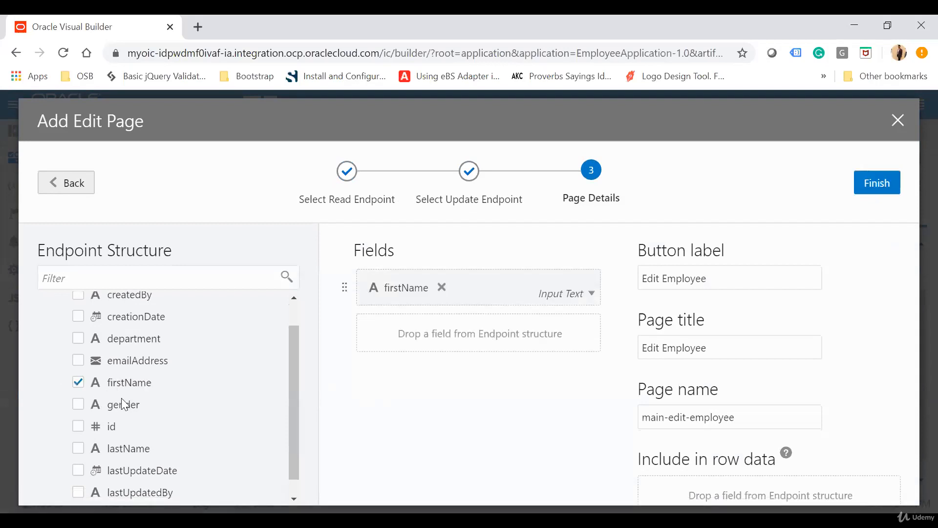
pyautogui.scroll(-1, 95, 405)
pyautogui.click(79, 428)
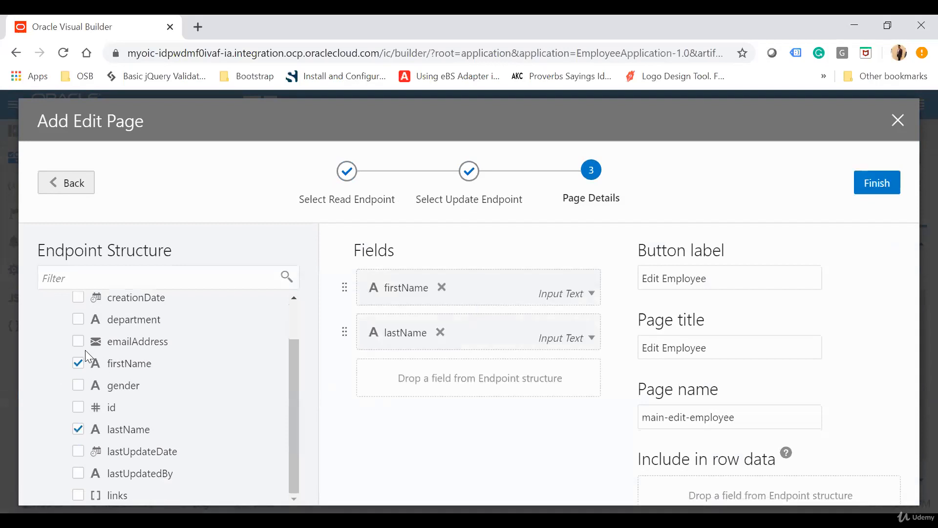
pyautogui.click(79, 320)
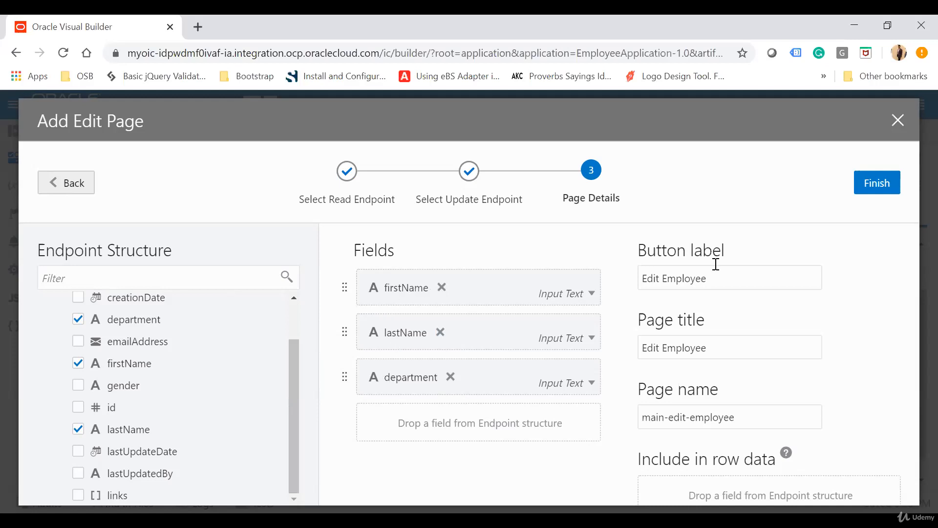
# Set the edit page's button label to "Update Employee", keep the default page title and page name, and finish adding the page
pyautogui.doubleClick(653, 279)
pyautogui.write('Update')
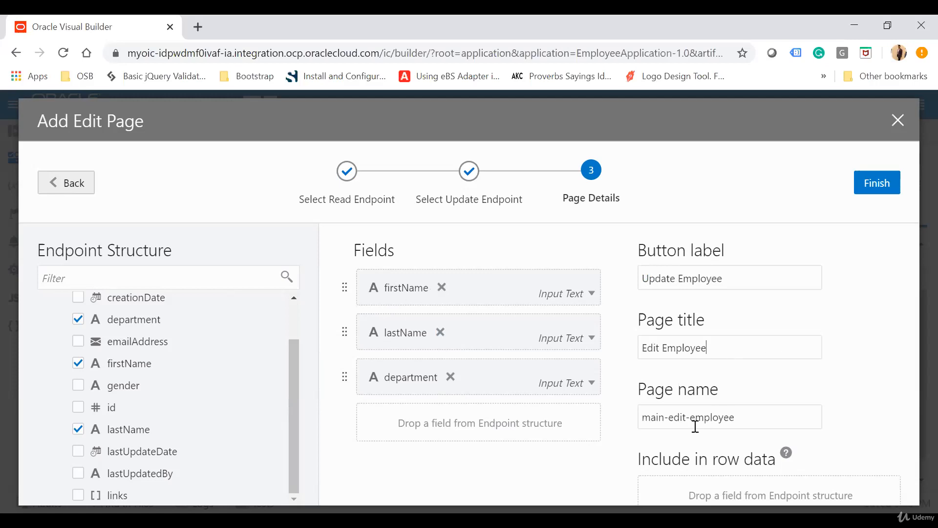
pyautogui.moveTo(645, 414); pyautogui.dragTo(760, 415)
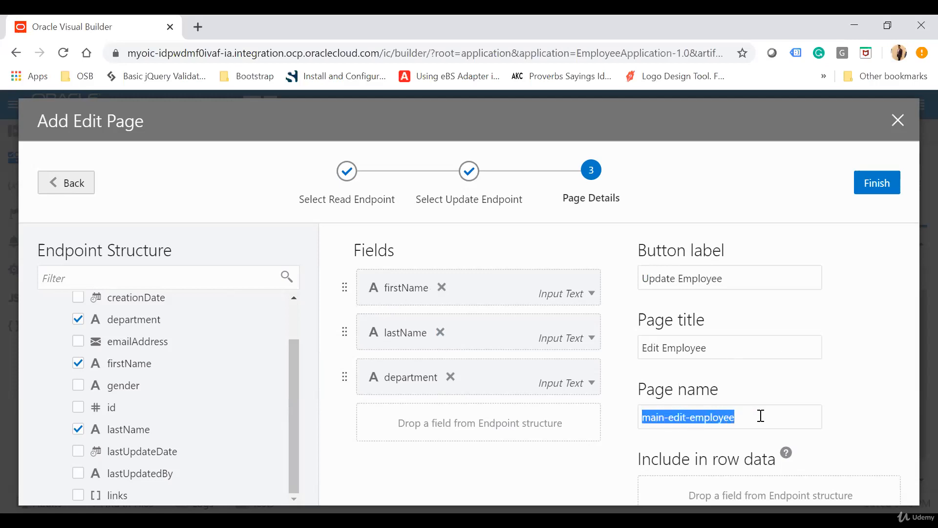
pyautogui.click(880, 184)
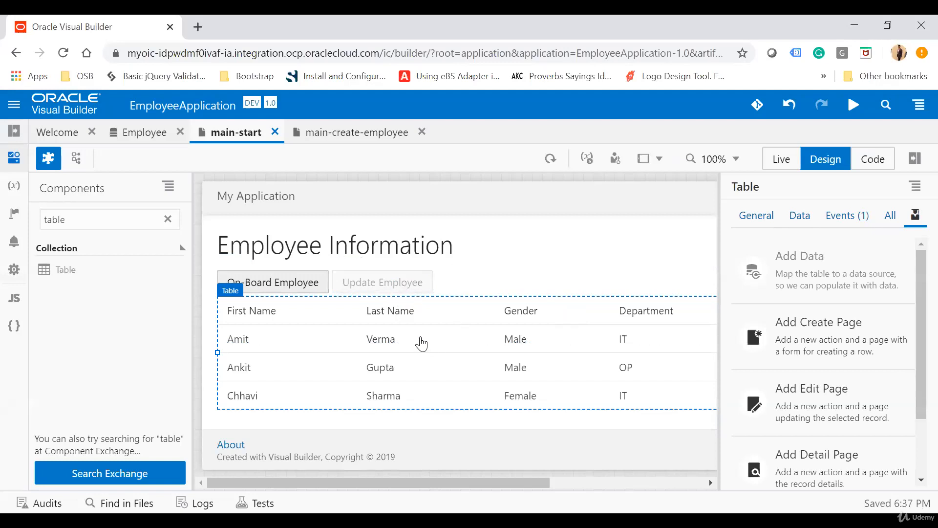
# Open the main-edit-employee page from the main flow, look over its form and buttons, and close it
pyautogui.click(11, 135)
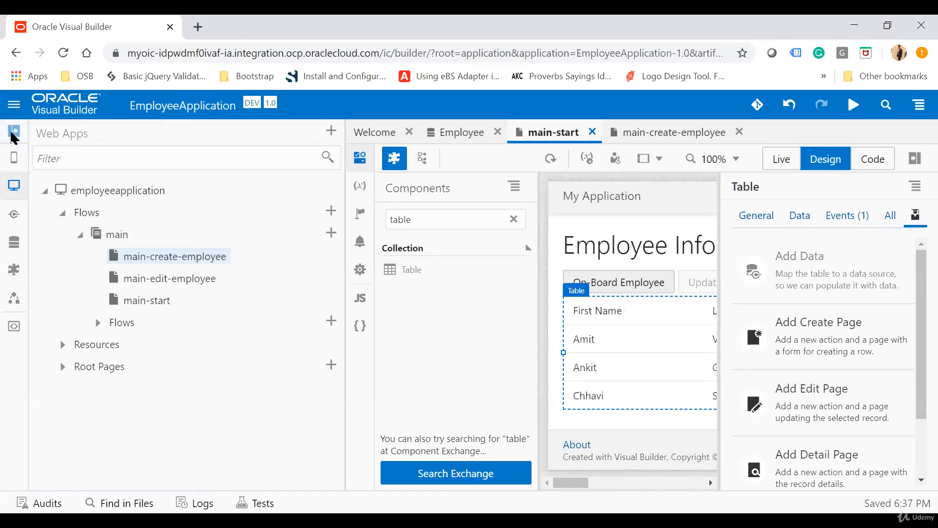
pyautogui.click(154, 284)
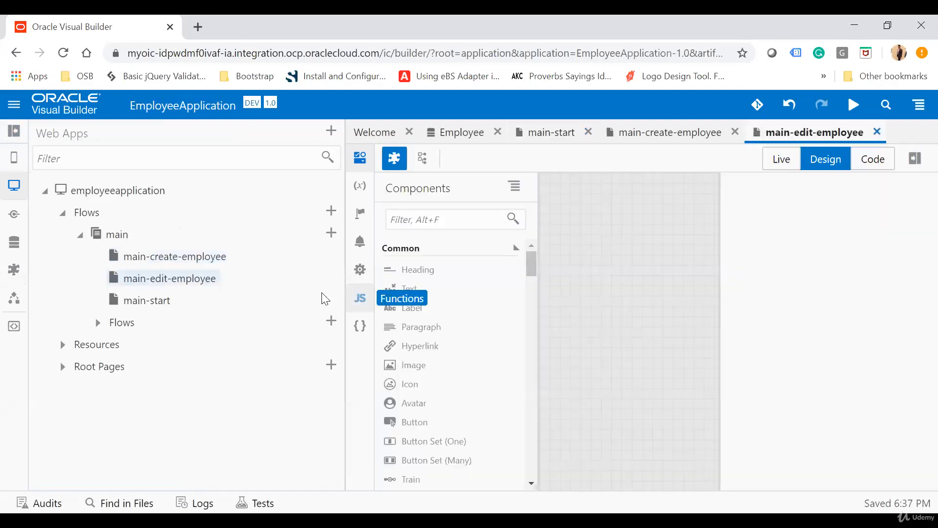
pyautogui.click(13, 134)
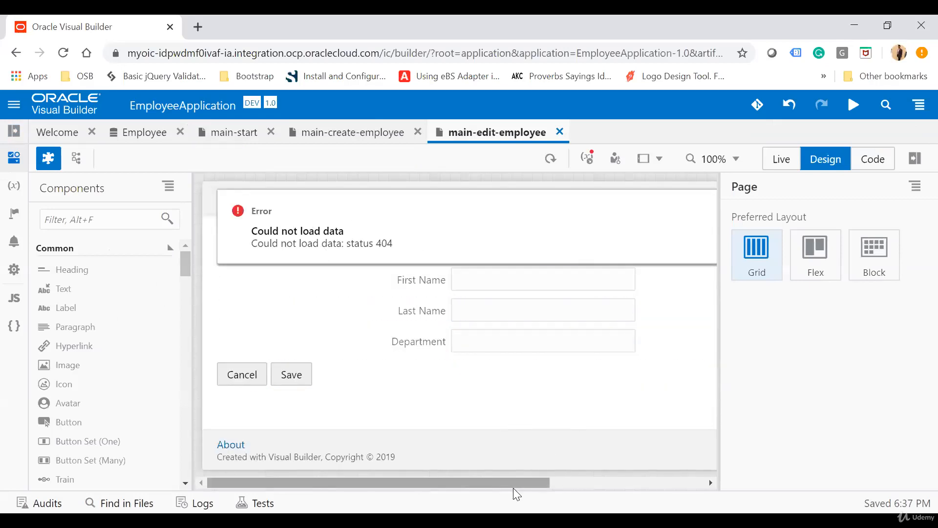
pyautogui.moveTo(500, 482); pyautogui.dragTo(615, 481)
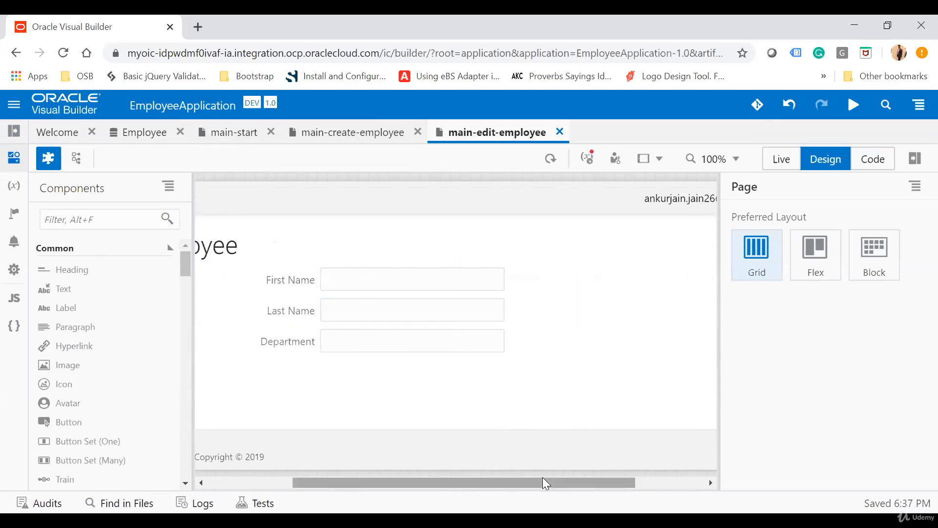
pyautogui.moveTo(543, 481); pyautogui.dragTo(233, 482)
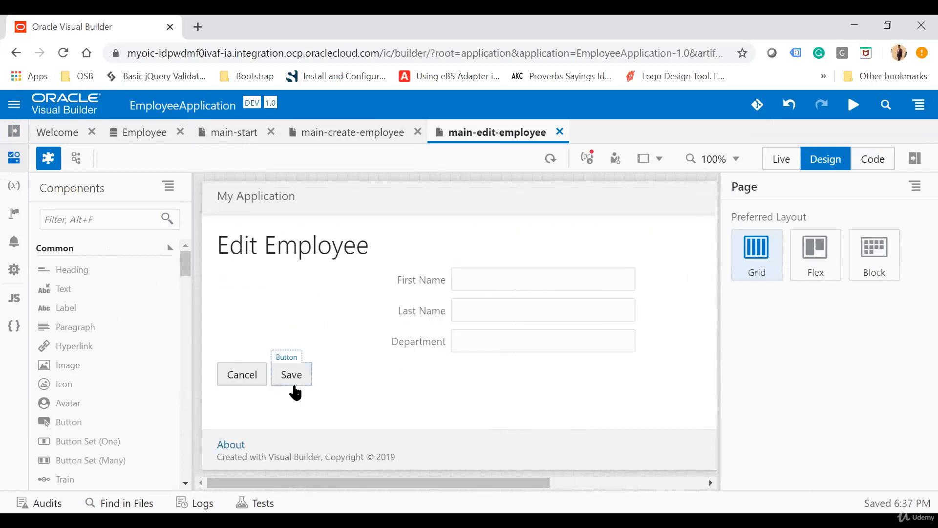
pyautogui.click(560, 131)
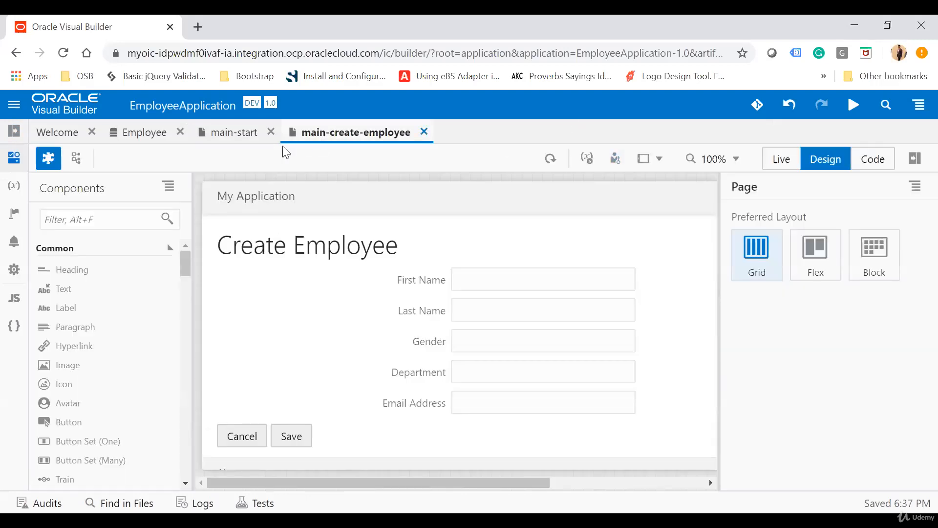
# Start adding a detail page for the main-start table with the Employee business object as its endpoint
pyautogui.click(232, 138)
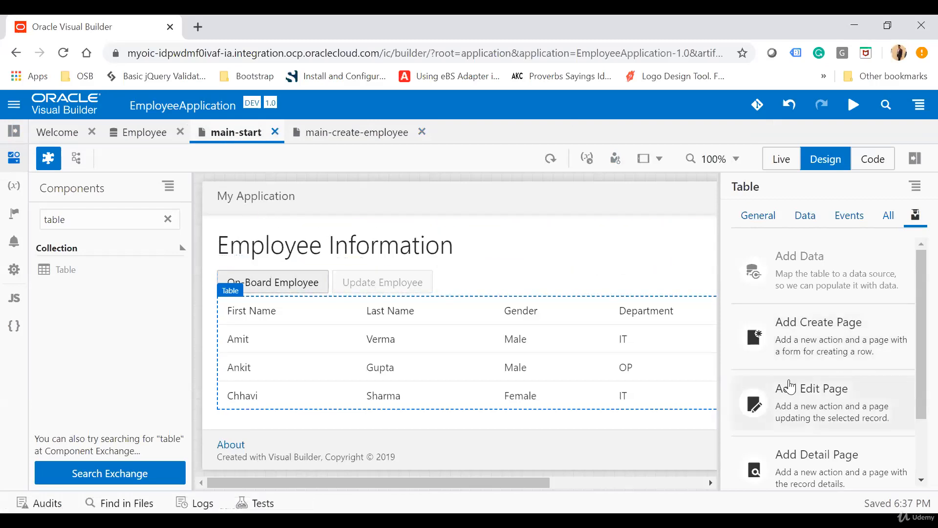
pyautogui.scroll(-2, 789, 410)
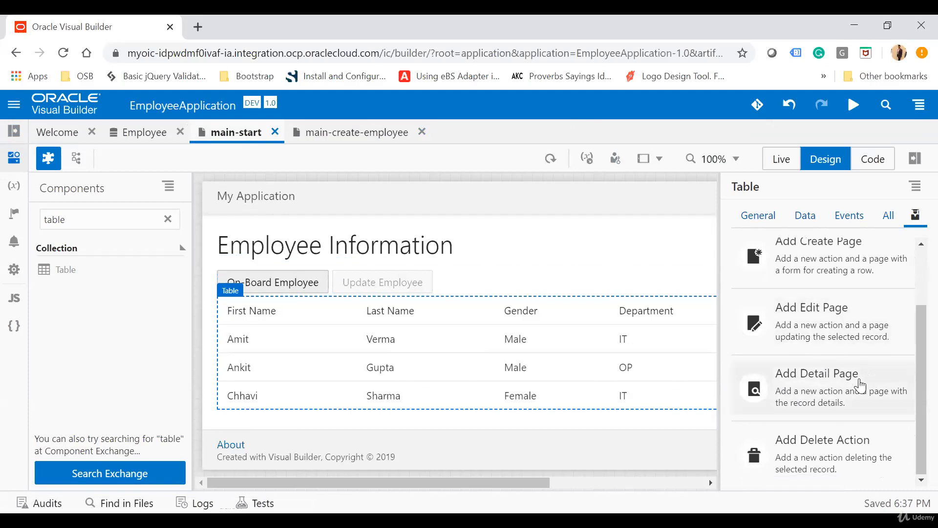
pyautogui.click(826, 400)
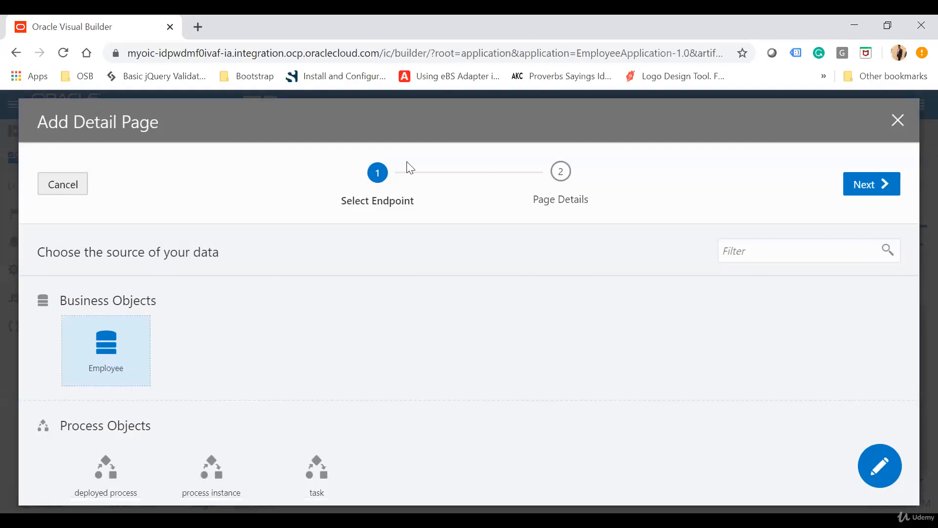
pyautogui.click(876, 184)
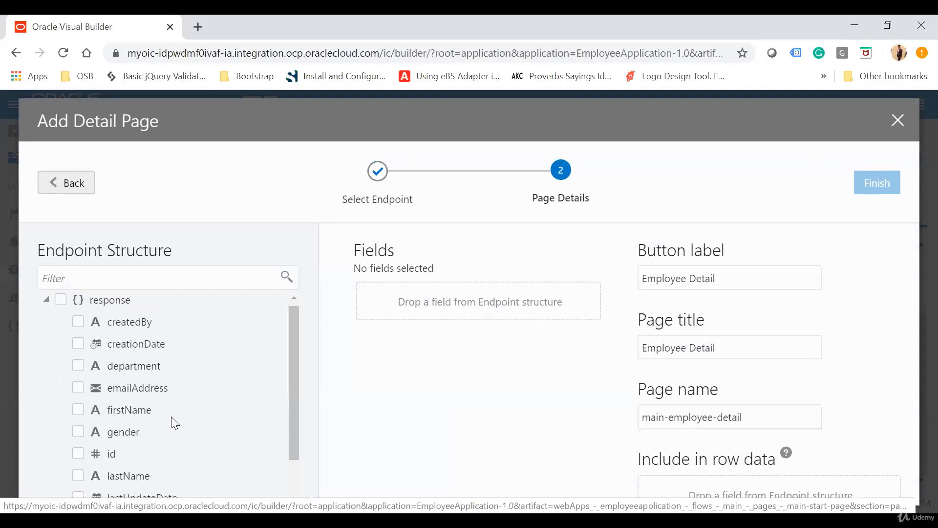
# Include the id, firstName, emailAddress, creationDate and createdBy fields in the detail page
pyautogui.scroll(-1, 108, 429)
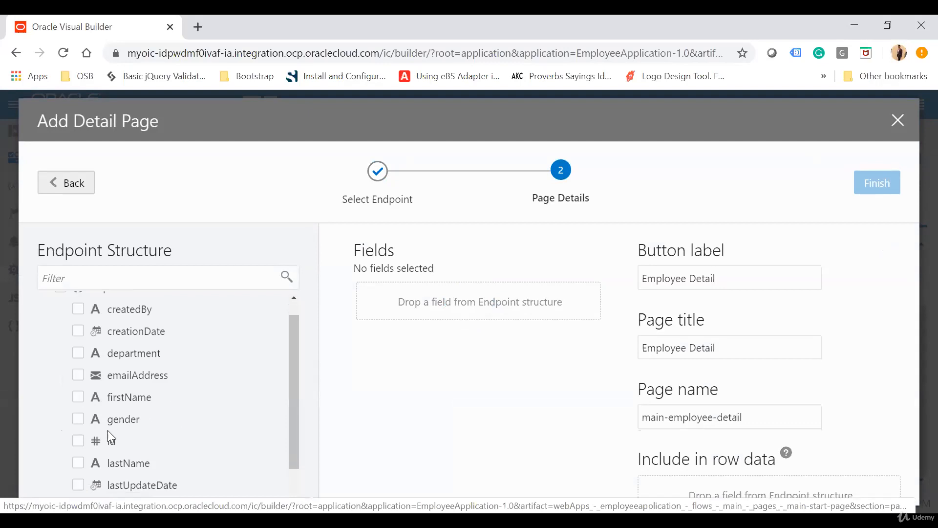
pyautogui.click(82, 441)
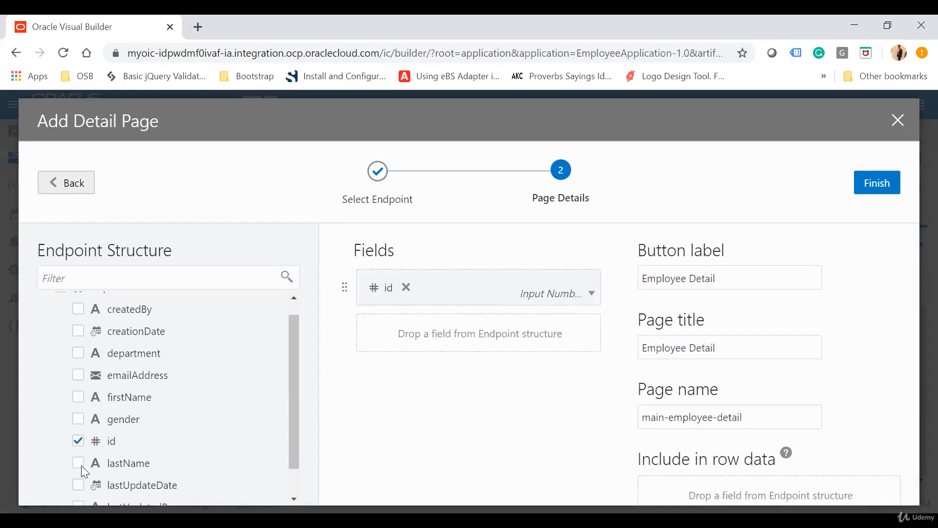
pyautogui.click(79, 395)
pyautogui.click(79, 375)
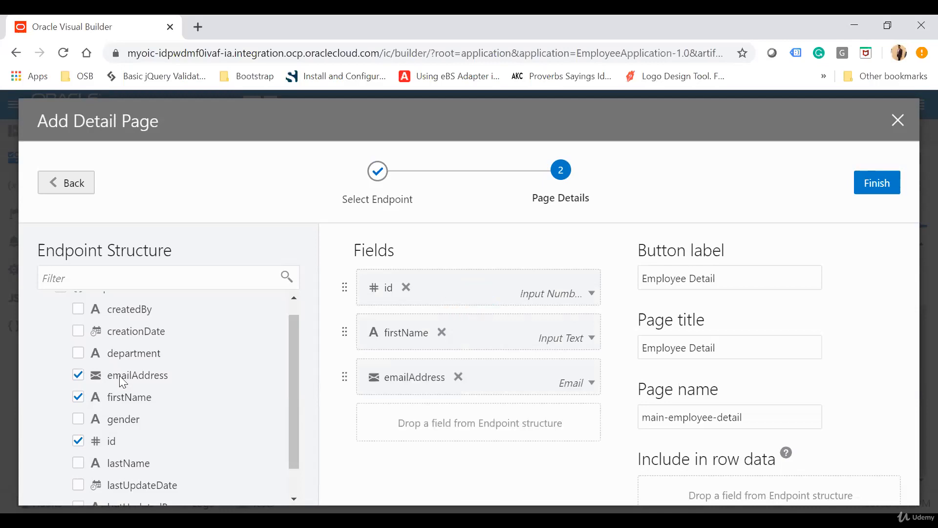
pyautogui.click(78, 330)
pyautogui.scroll(-1, 131, 352)
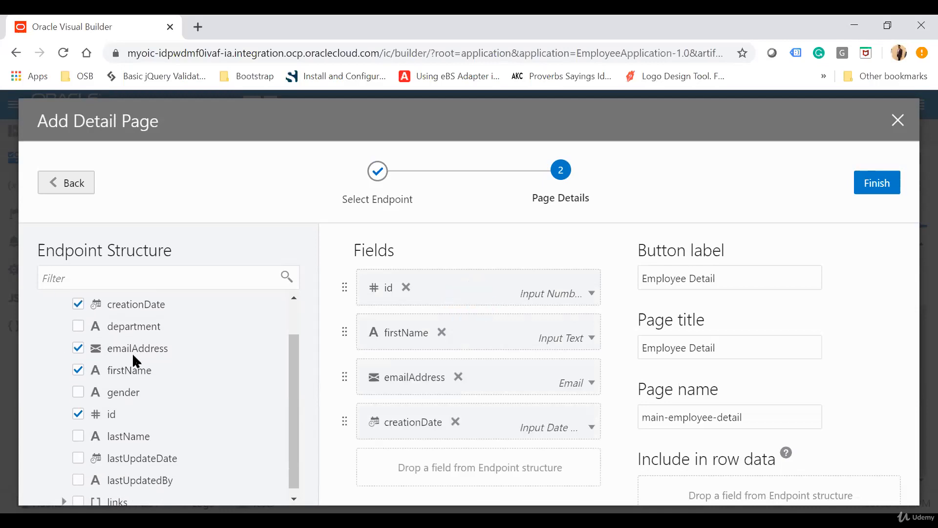
pyautogui.scroll(2, 132, 352)
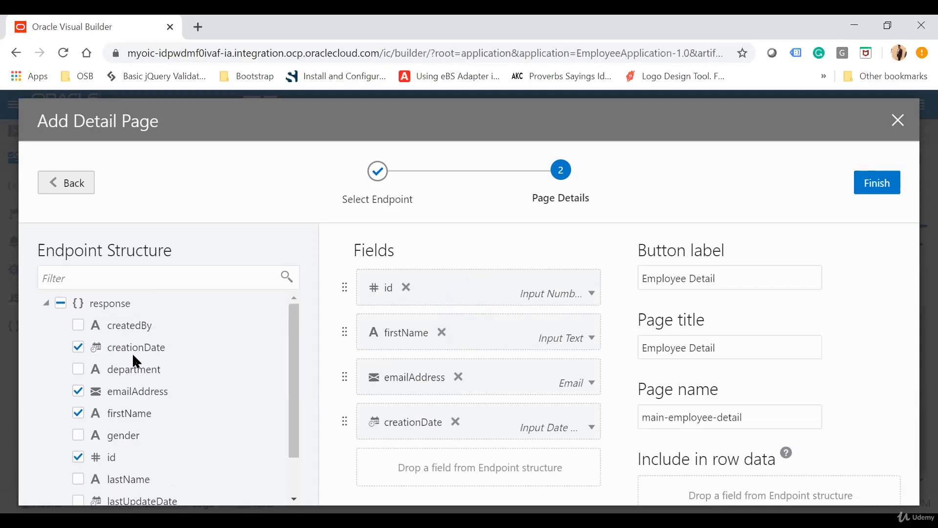
pyautogui.click(80, 326)
# Set the detail page's button label to "Detail", keep the default page title and page name, and finish adding the page
pyautogui.doubleClick(678, 279)
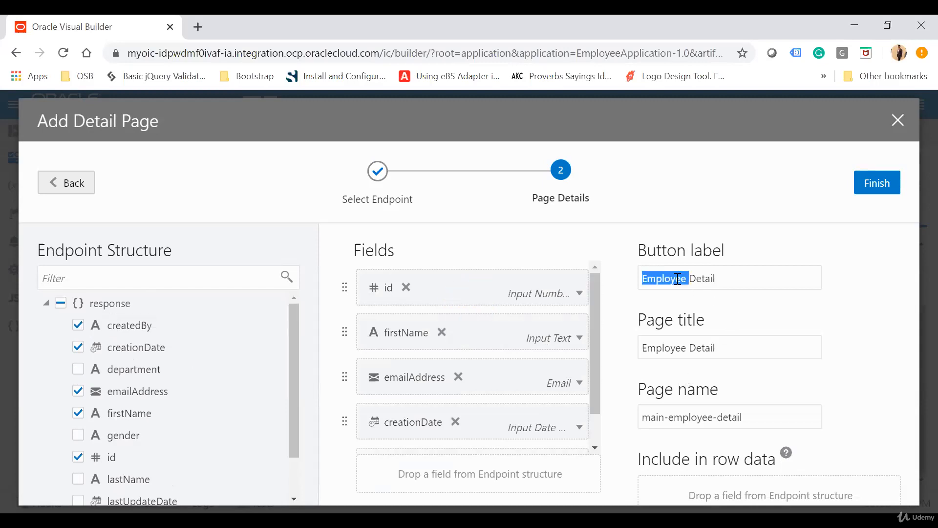
pyautogui.press('BackSpace')
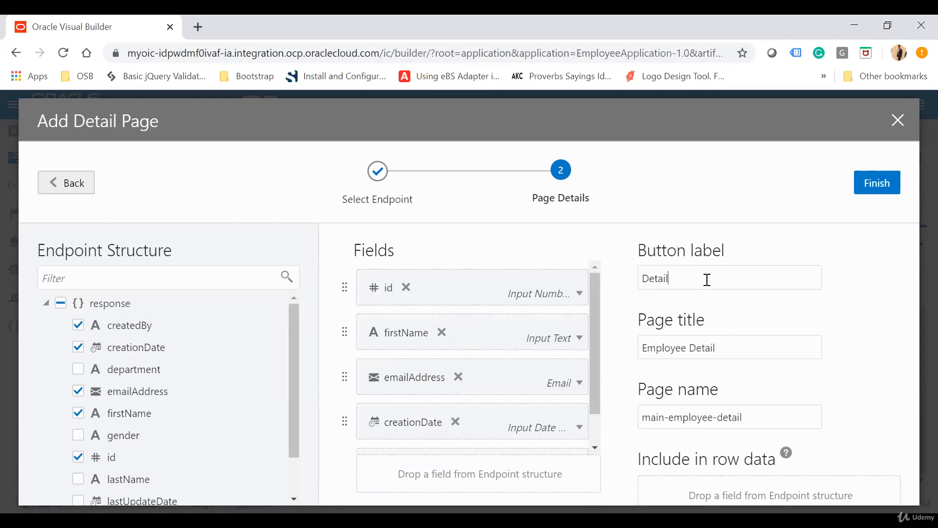
pyautogui.moveTo(753, 416); pyautogui.dragTo(627, 416)
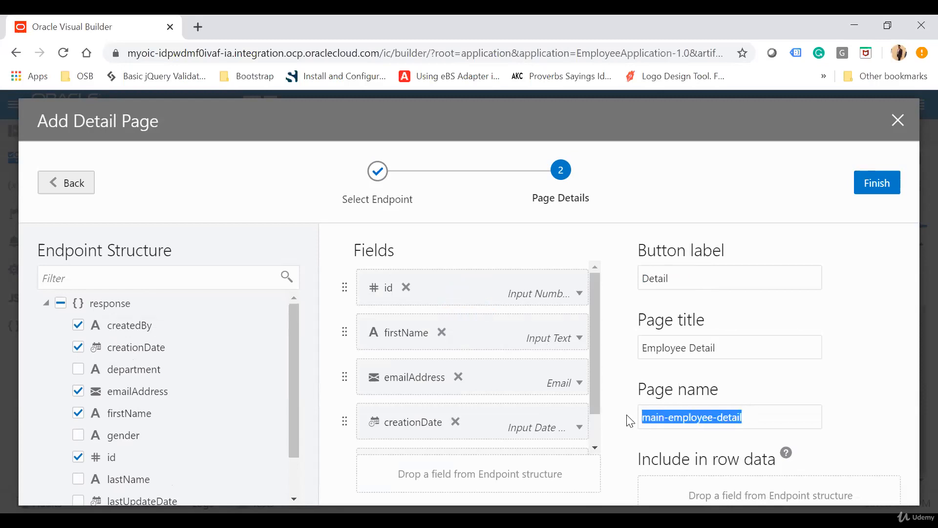
pyautogui.click(701, 412)
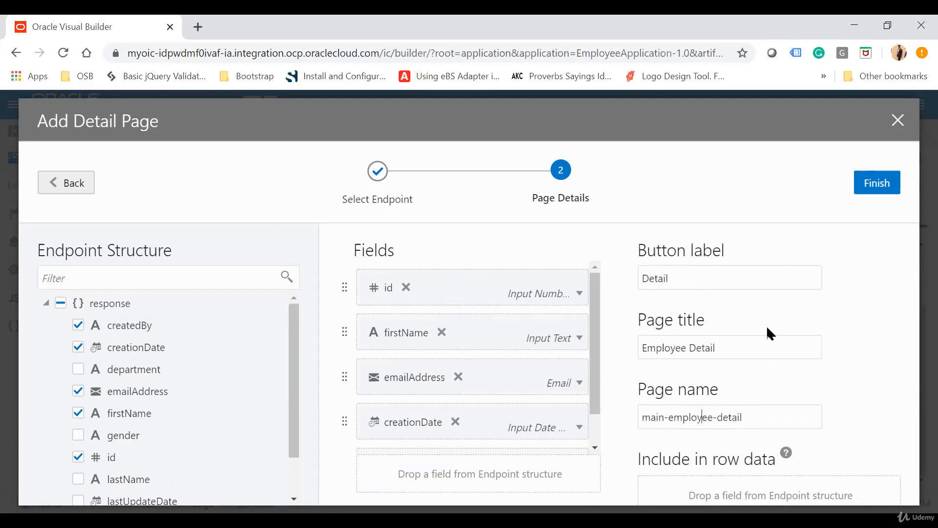
pyautogui.click(878, 184)
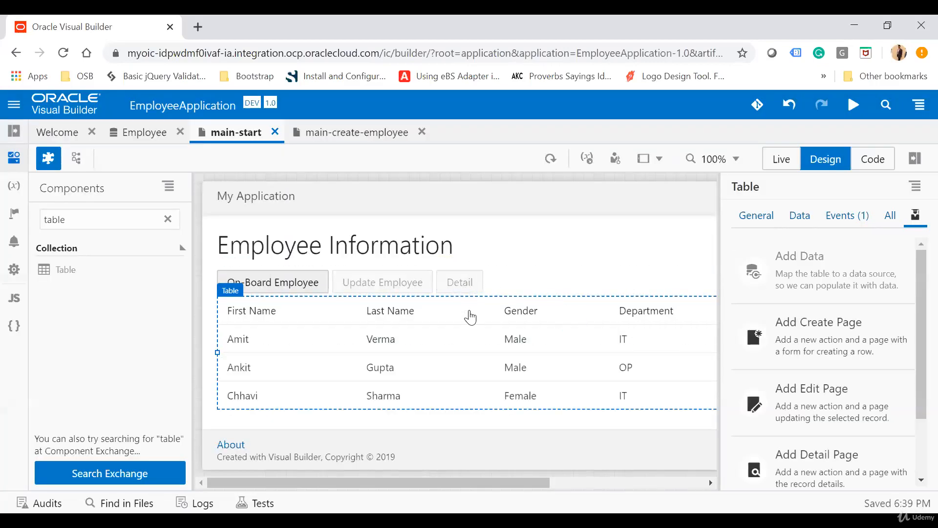
# Open the main-employee-detail page from the main flow, close it, and collapse the web apps navigator
pyautogui.click(15, 132)
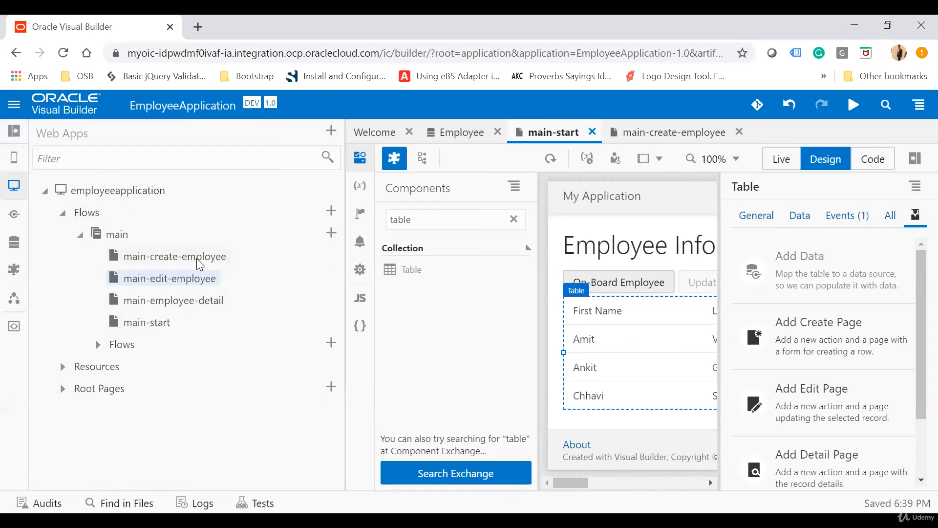
pyautogui.click(196, 301)
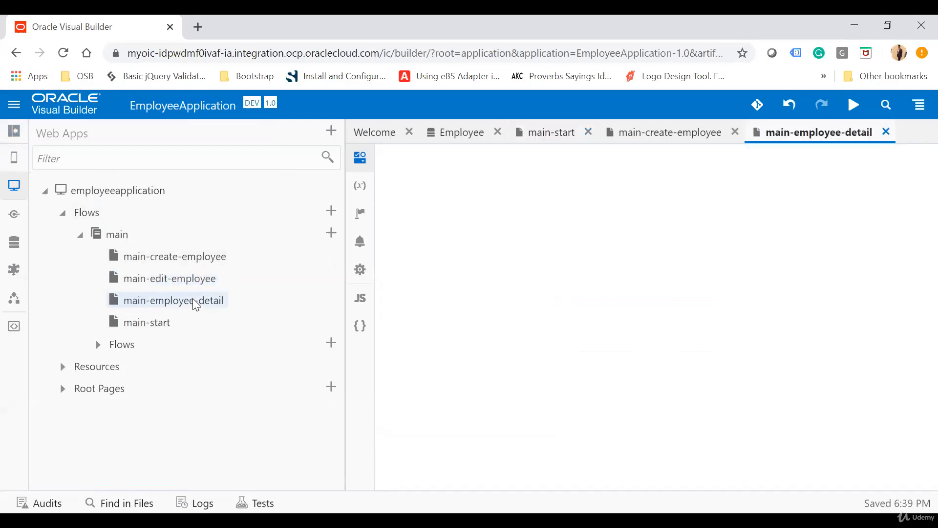
pyautogui.click(886, 132)
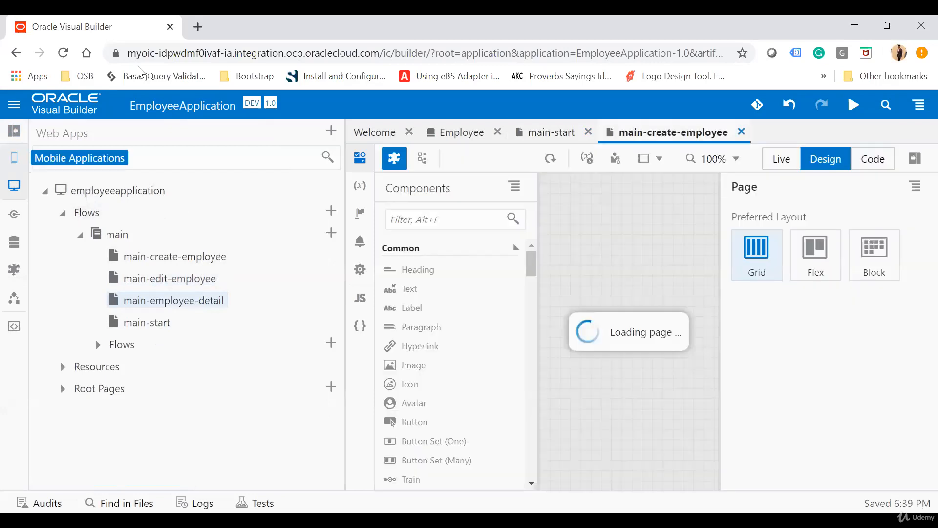
pyautogui.click(14, 131)
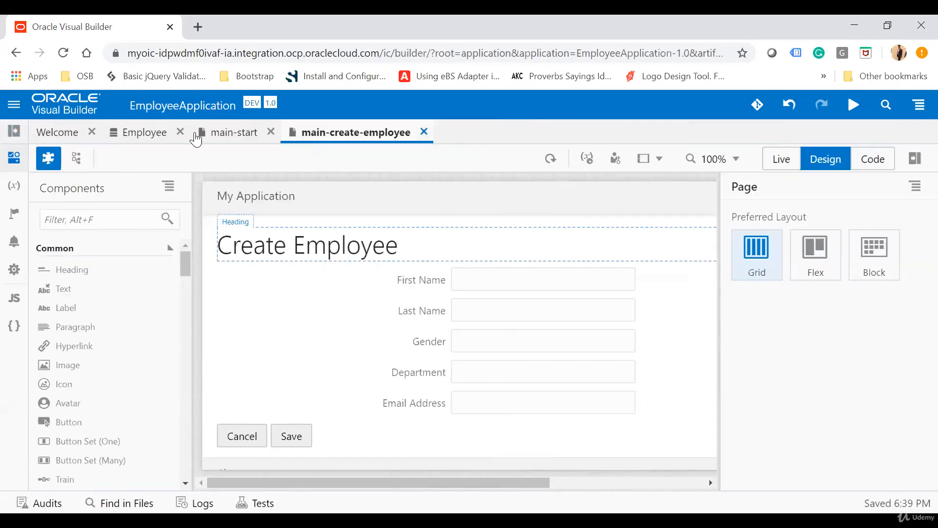
# Add a delete action to the main-start table with the Employee business object as its endpoint
pyautogui.click(228, 132)
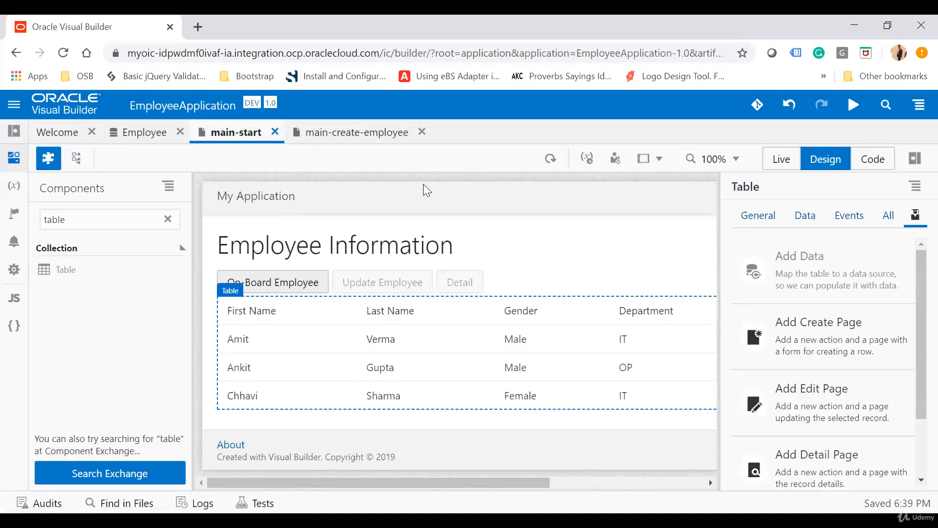
pyautogui.scroll(-1, 850, 376)
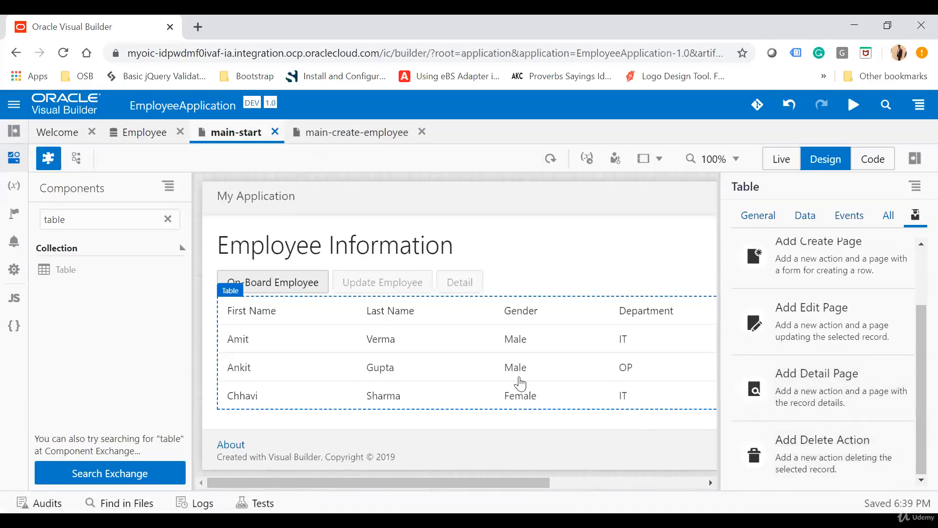
pyautogui.click(832, 455)
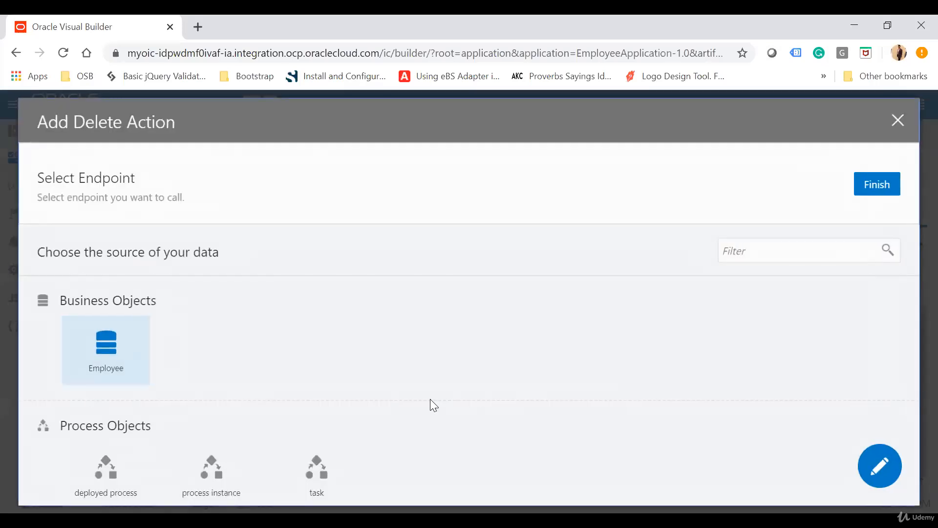
pyautogui.click(102, 355)
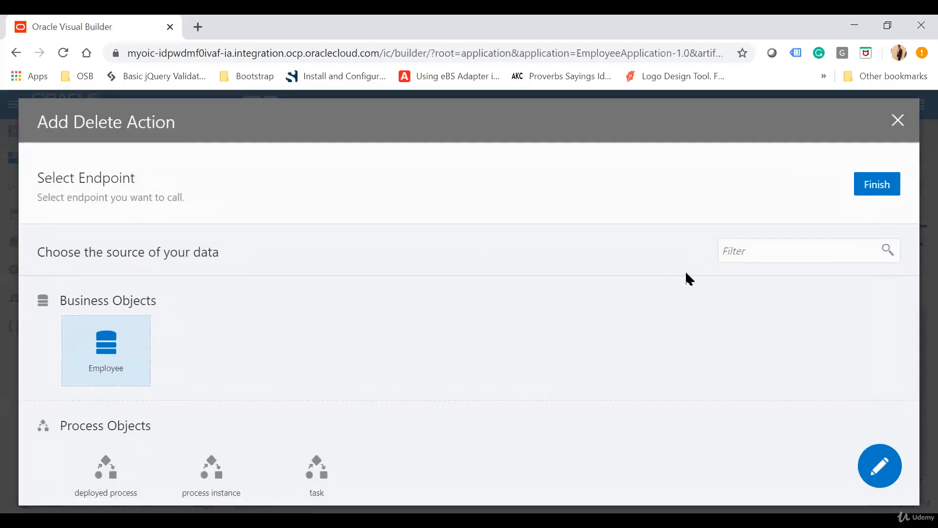
pyautogui.click(875, 187)
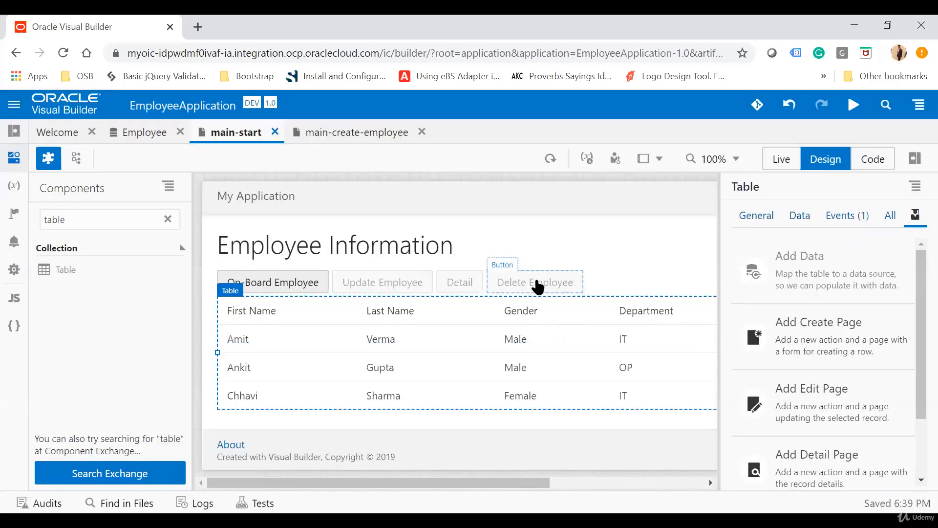
# Shorten the text of the new delete button on main-start to "Delete"
pyautogui.click(537, 286)
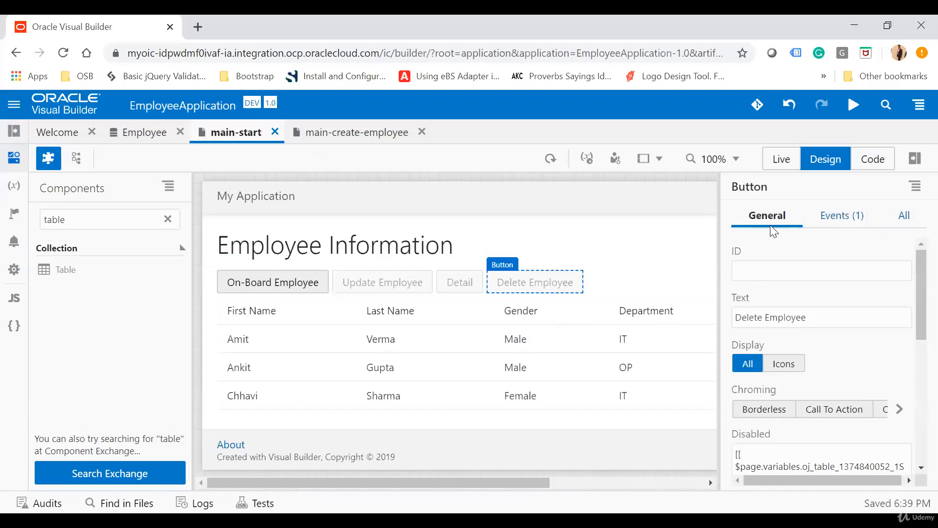
pyautogui.doubleClick(800, 316)
pyautogui.press('BackSpace')
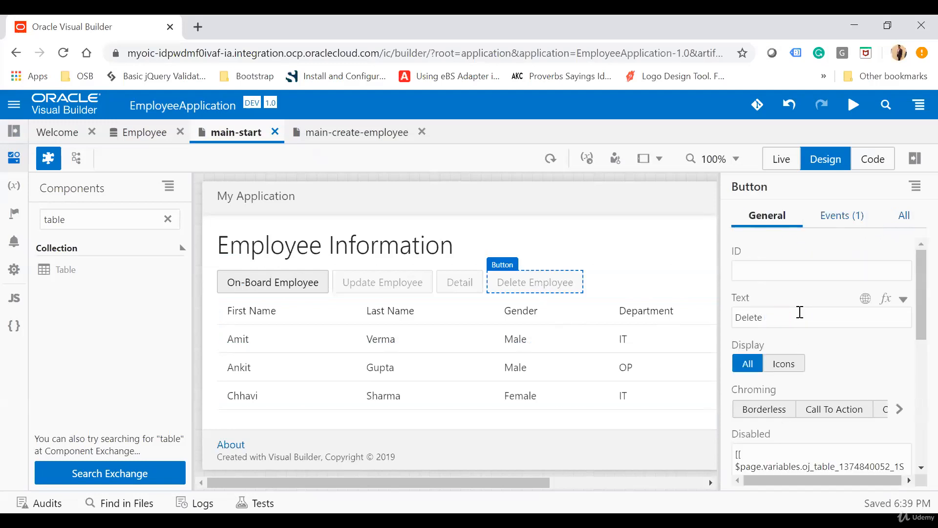
pyautogui.click(775, 266)
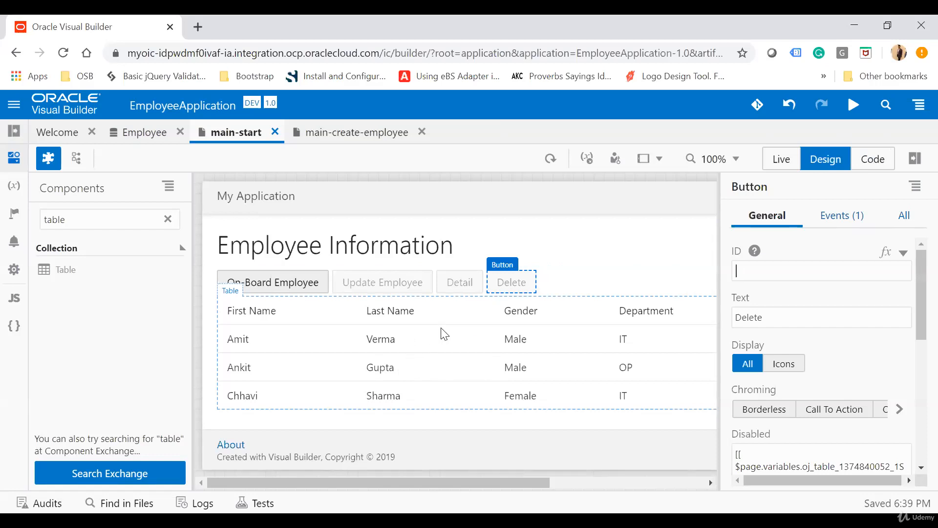
# Run the application, view the on-boarding form, and cancel it to return to the employee list
pyautogui.click(853, 110)
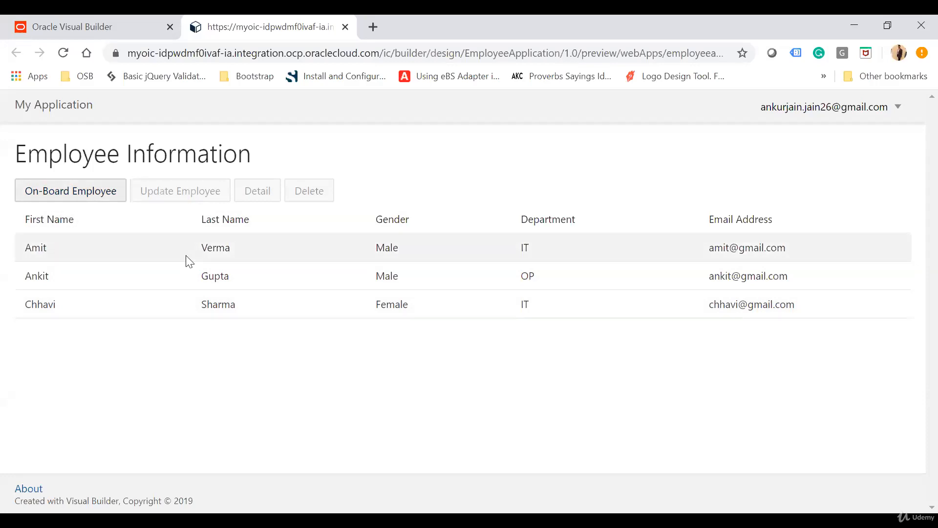
pyautogui.click(69, 193)
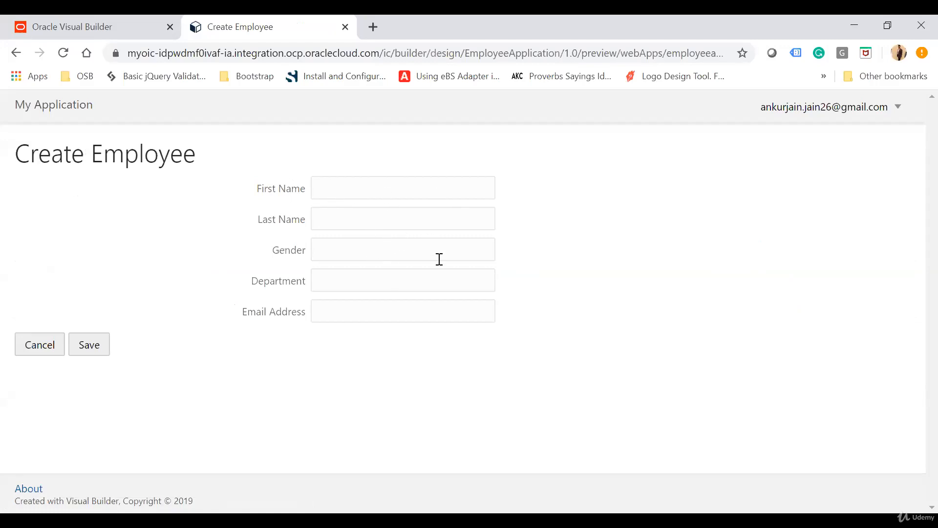
pyautogui.click(39, 346)
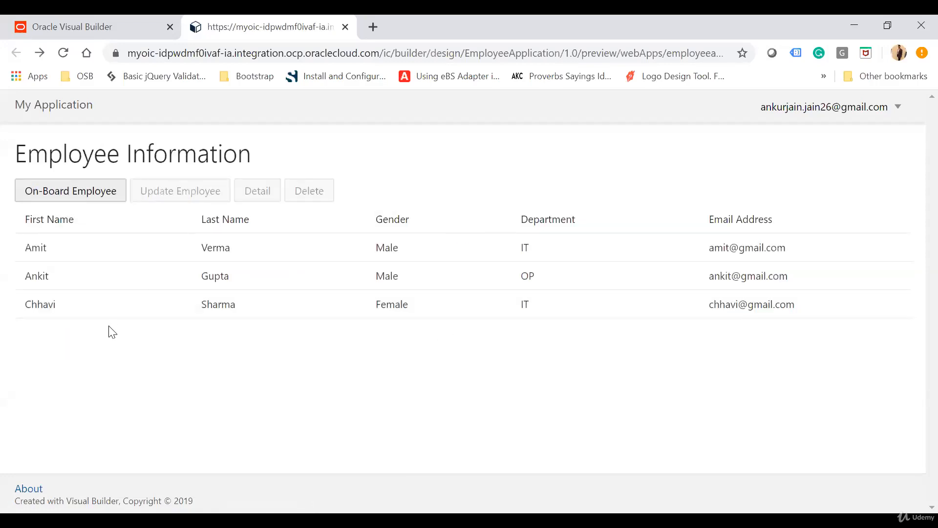
# Start on-boarding an employee, entering the first and last name, gender Male and department IT
pyautogui.click(58, 192)
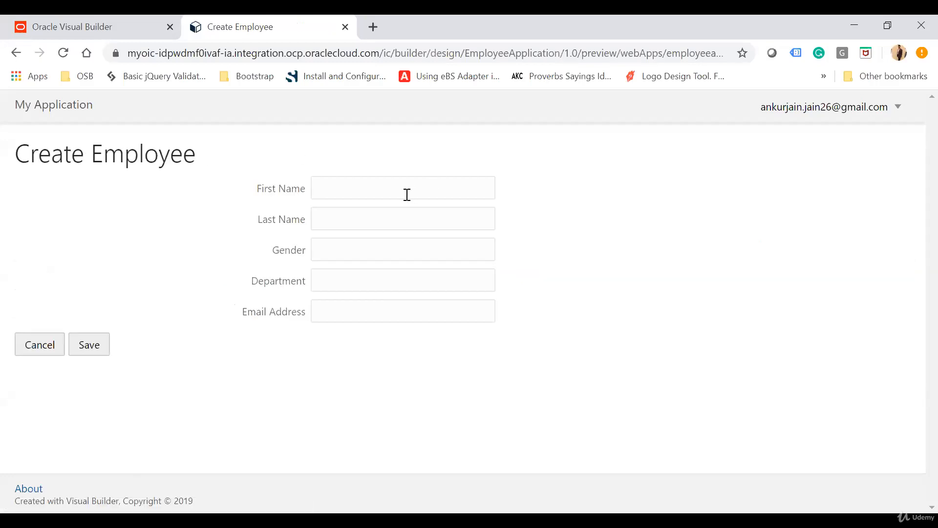
pyautogui.press('Tab')
pyautogui.write('Male')
pyautogui.press('BackSpace')
pyautogui.press('BackSpace')
pyautogui.press('BackSpace')
pyautogui.write('ale')
pyautogui.press('Tab')
pyautogui.write('IT')
pyautogui.press('Tab')
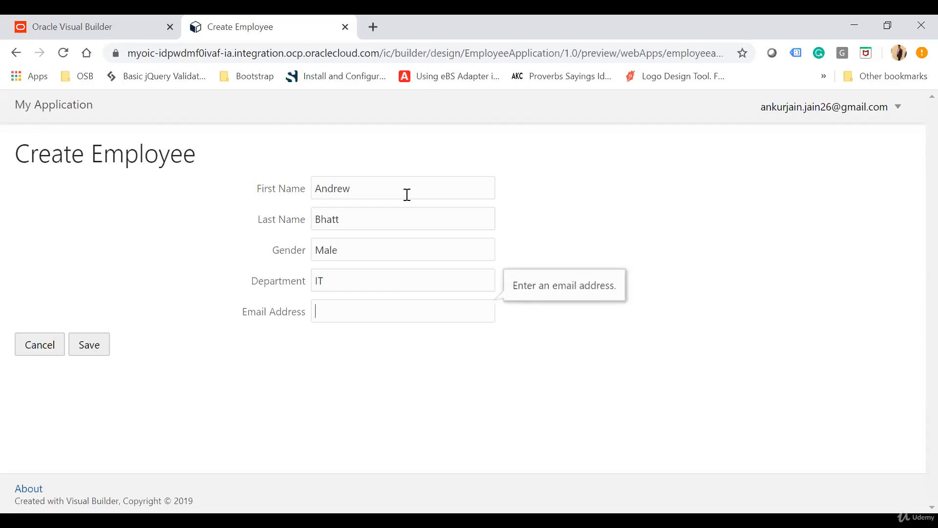
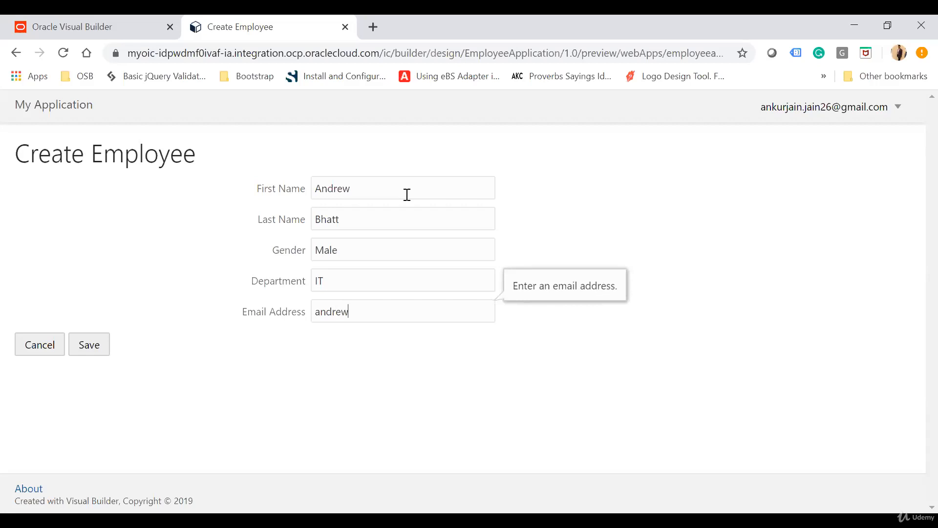
# Test the email address field with an entry lacking its domain, complete the address, and save the new employee
pyautogui.click(168, 380)
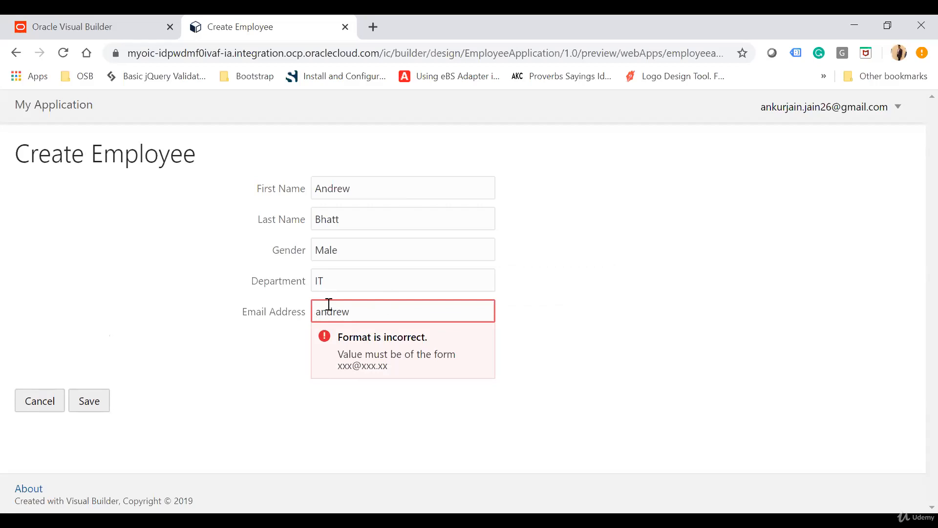
pyautogui.click(392, 307)
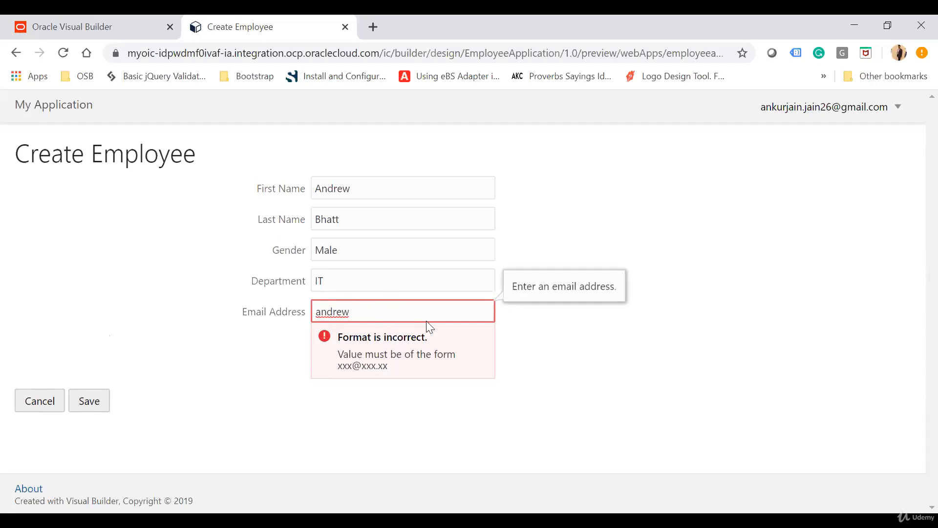
pyautogui.write('@yahoo.com')
pyautogui.click(247, 380)
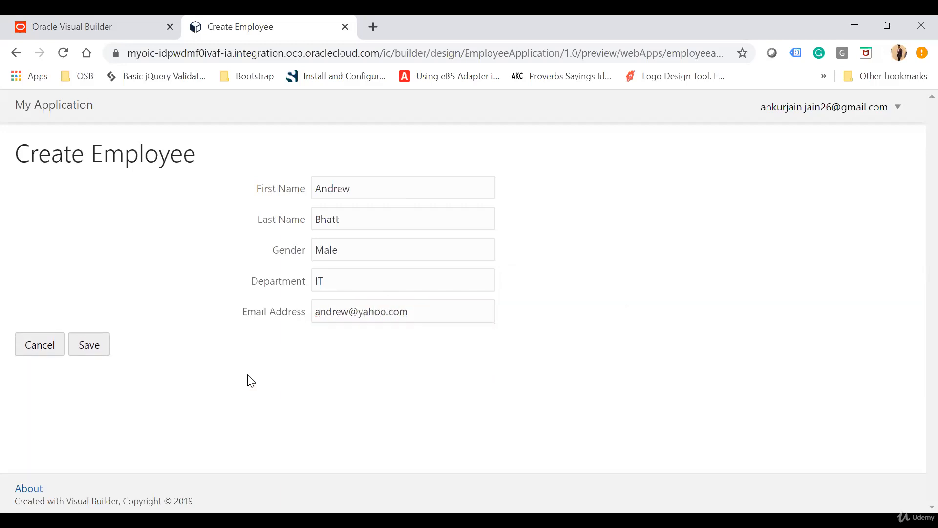
pyautogui.click(98, 348)
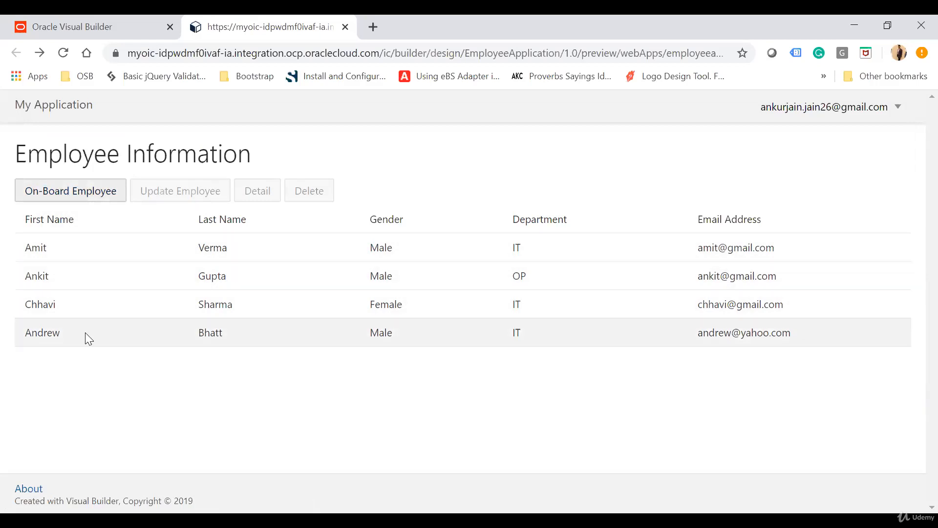
# Update the newly added employee's department to OP and save the record
pyautogui.click(85, 332)
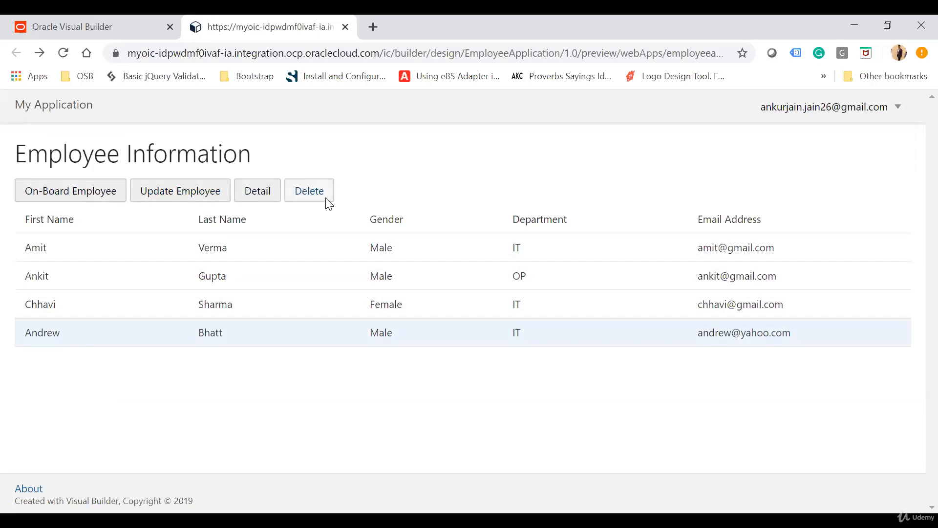
pyautogui.click(183, 192)
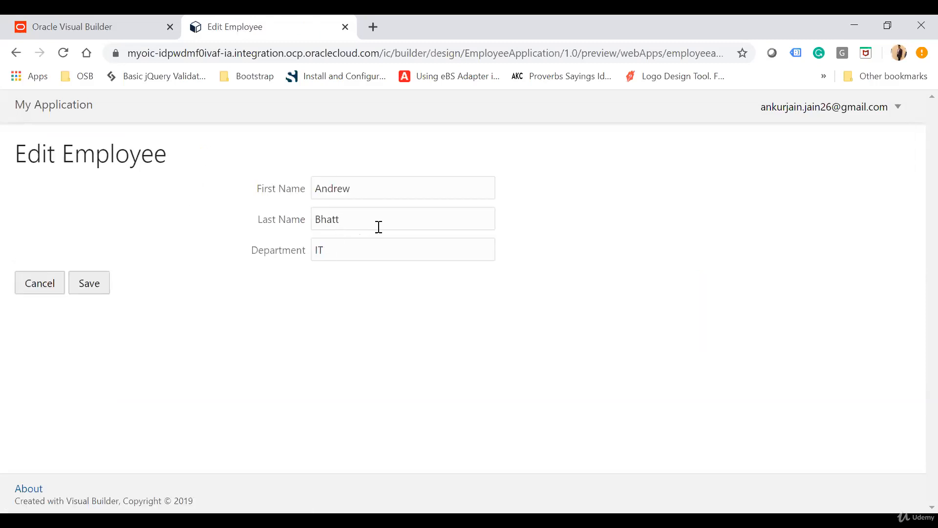
pyautogui.doubleClick(346, 248)
pyautogui.write('OP')
pyautogui.click(106, 289)
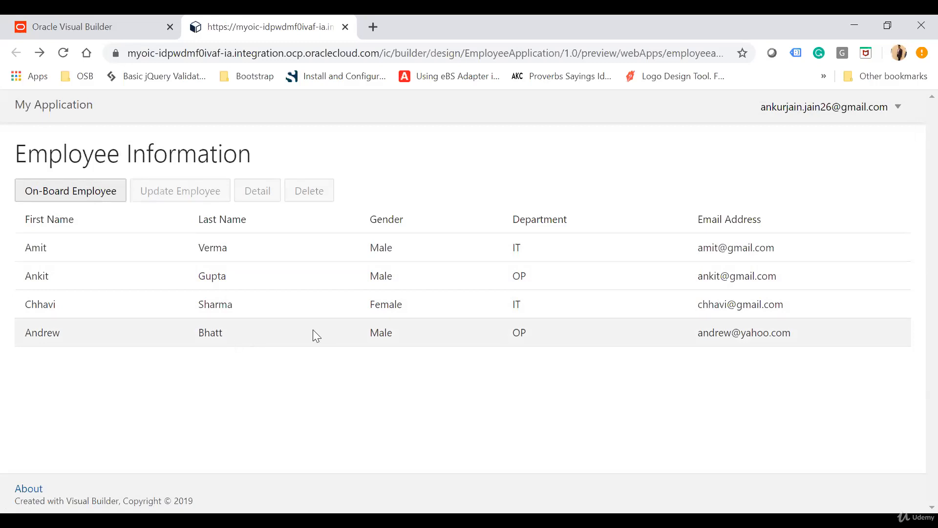
# Examine the detail page of the newly added employee, including the Created By value, and return to the employee list
pyautogui.click(268, 330)
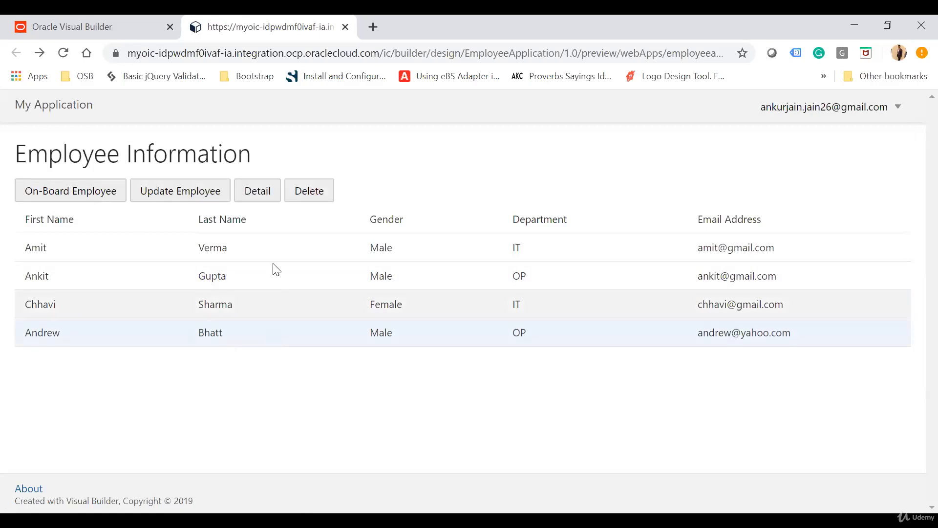
pyautogui.click(257, 192)
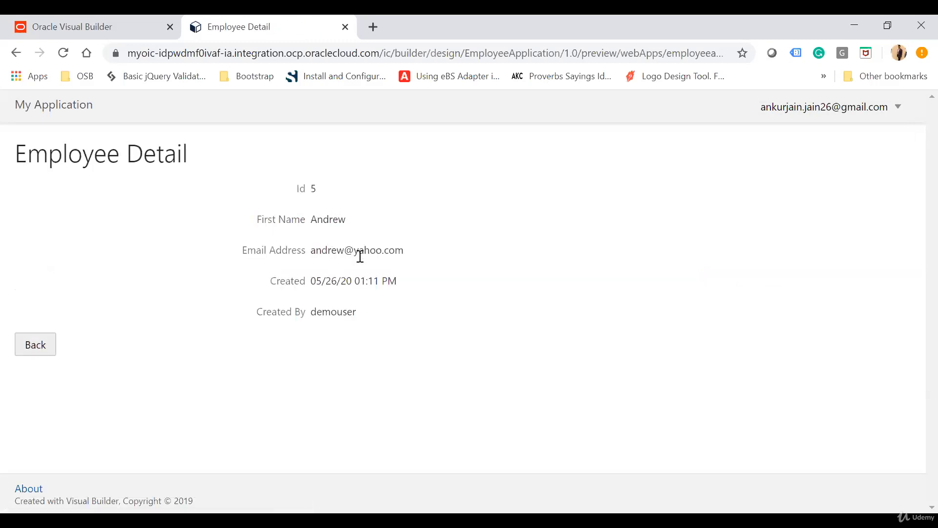
pyautogui.doubleClick(340, 307)
pyautogui.click(507, 317)
pyautogui.click(54, 349)
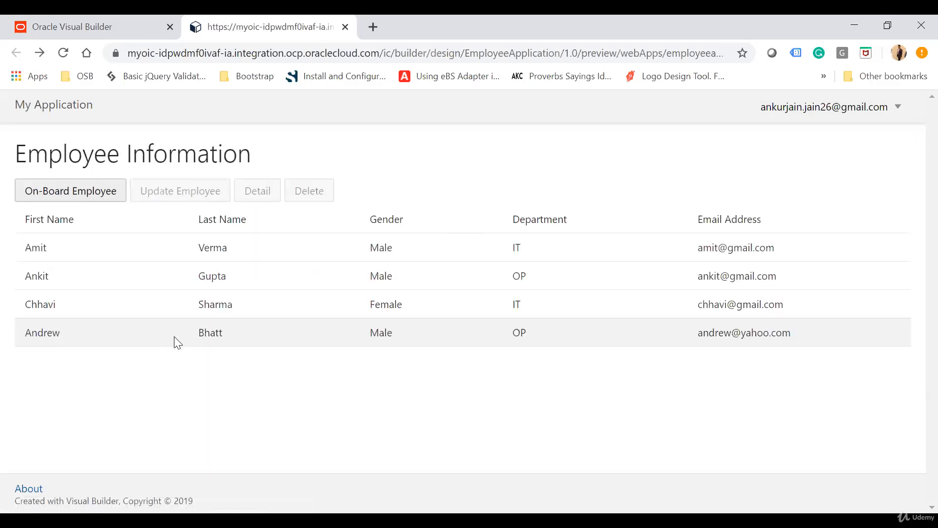
# Delete the newly added employee from the list and dismiss the notification
pyautogui.click(227, 340)
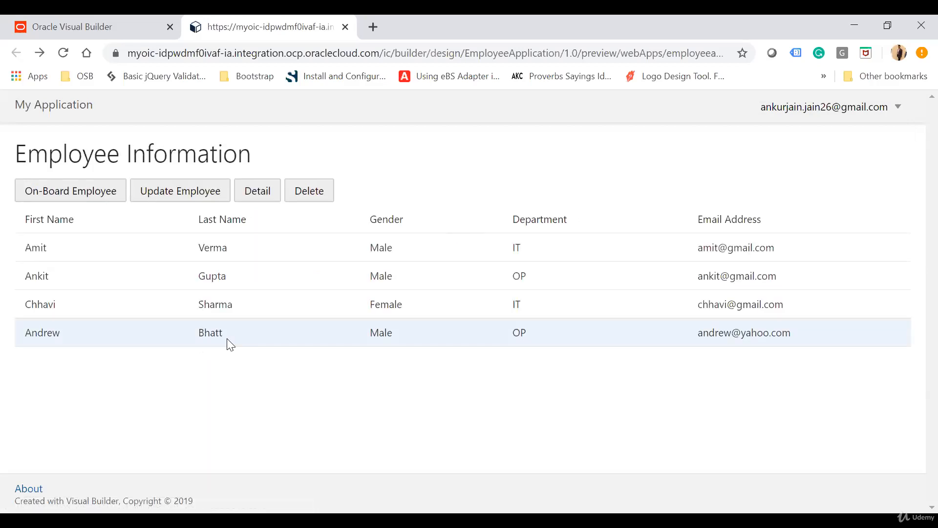
pyautogui.click(321, 193)
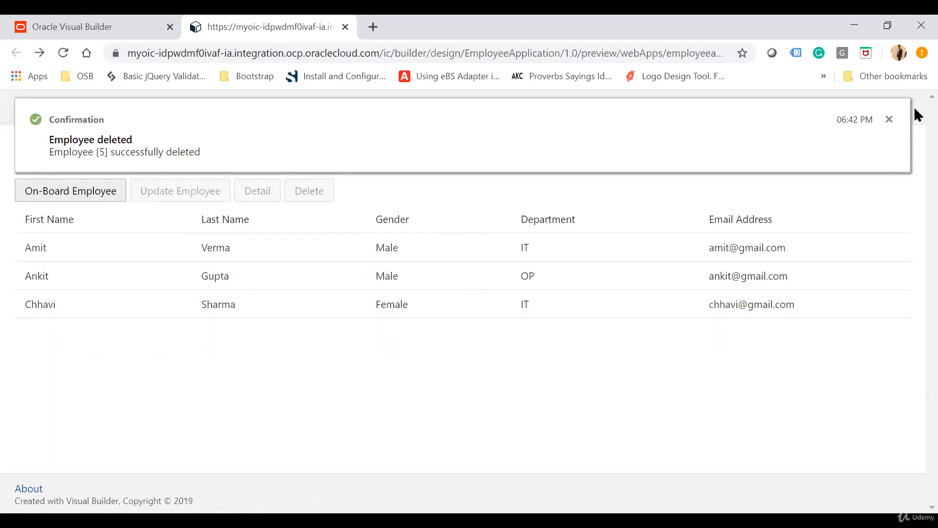
pyautogui.click(889, 120)
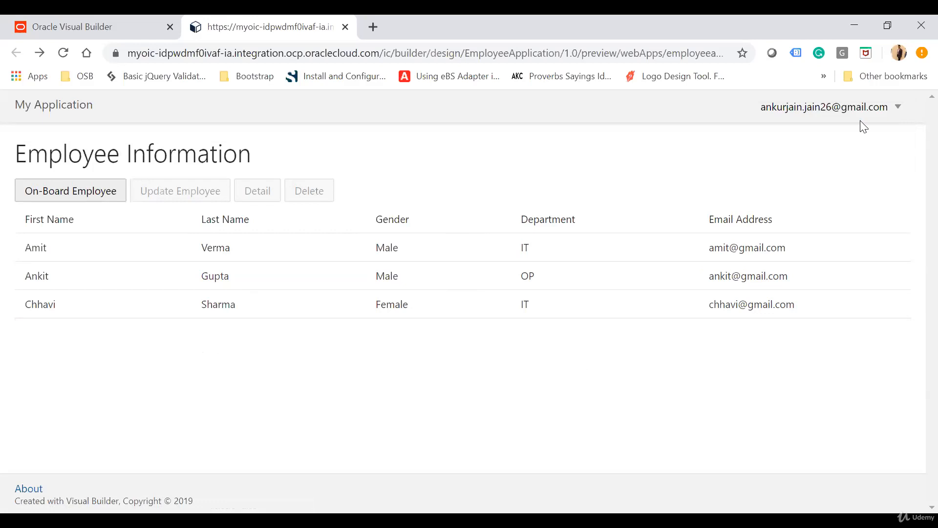
# Start on-boarding a new employee, entering the first and last name, gender Male and department IT
pyautogui.click(73, 190)
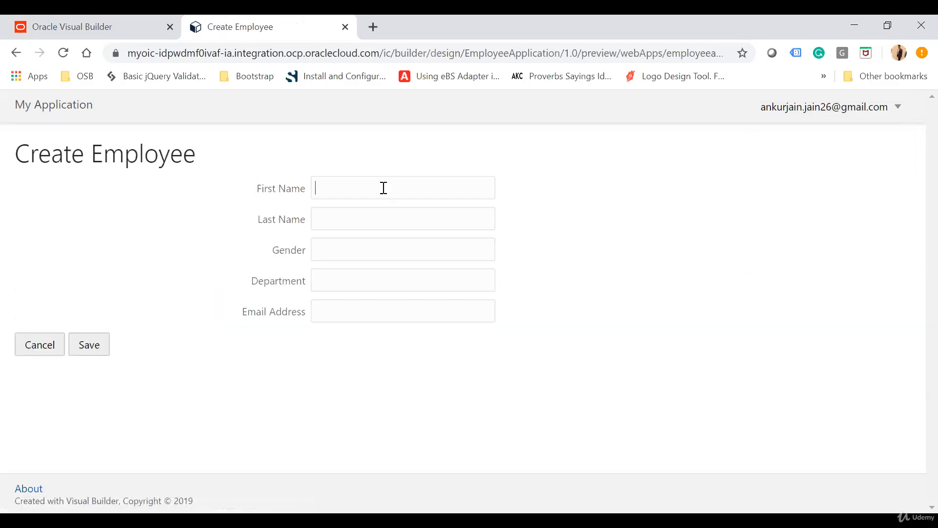
pyautogui.press('Tab')
pyautogui.press('Tab')
pyautogui.write('Male')
pyautogui.press('Tab')
pyautogui.write('IT')
pyautogui.press('Tab')
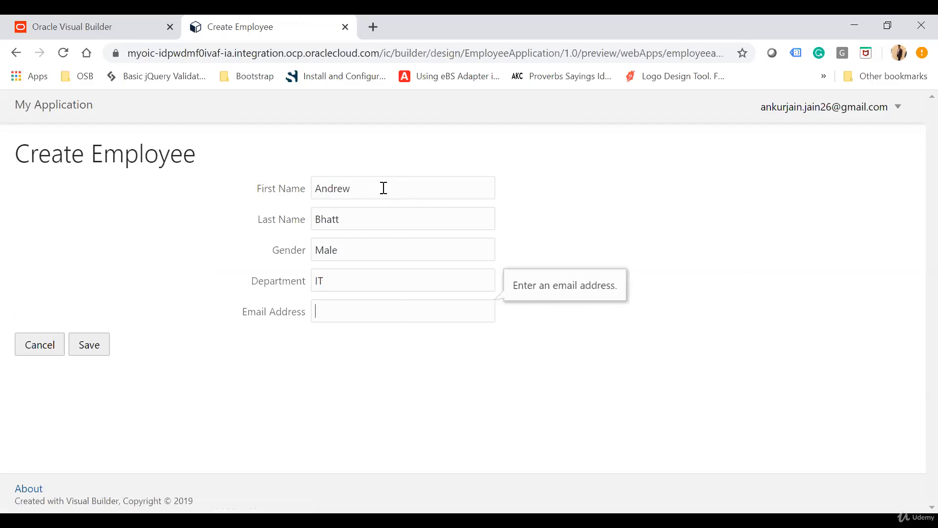
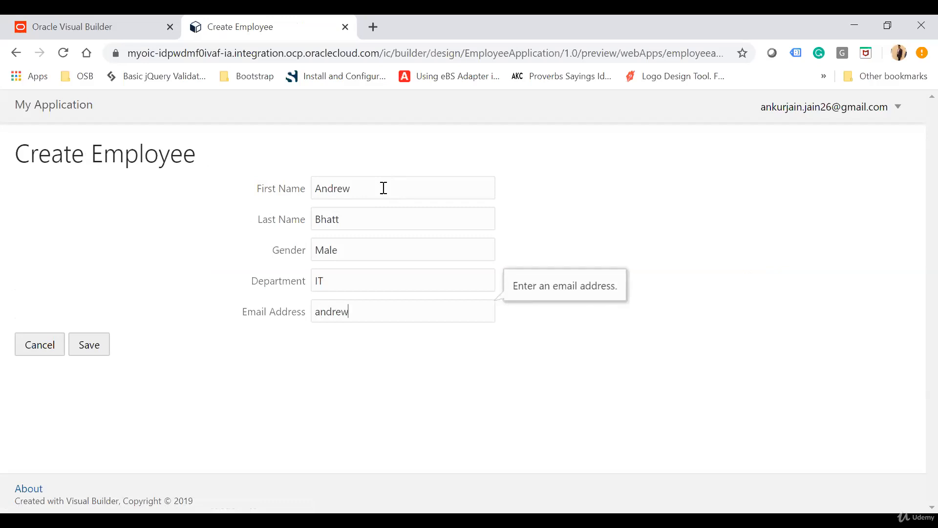
# Enter the new employee's email address and save the record
pyautogui.click(88, 346)
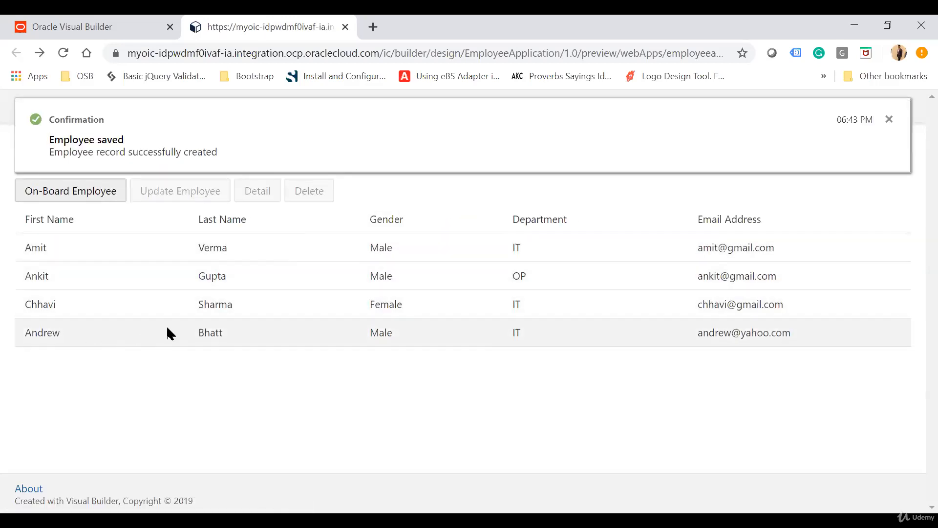
# Return to Oracle Visual Builder and check the Employee business object's data for the newly created record
pyautogui.click(93, 26)
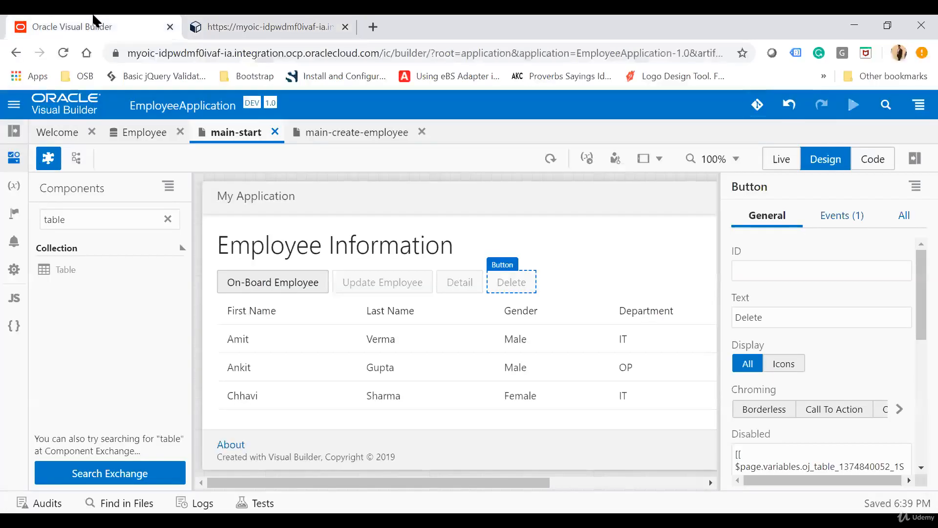
pyautogui.click(146, 133)
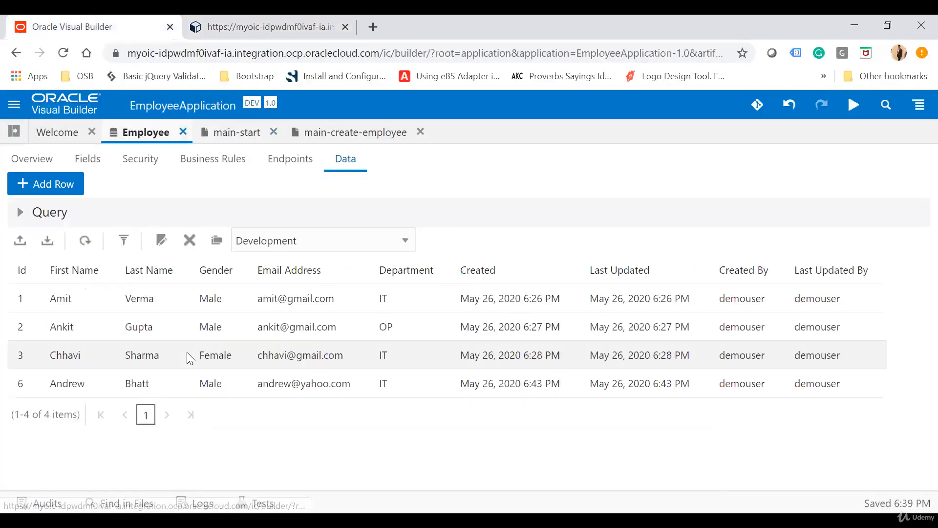